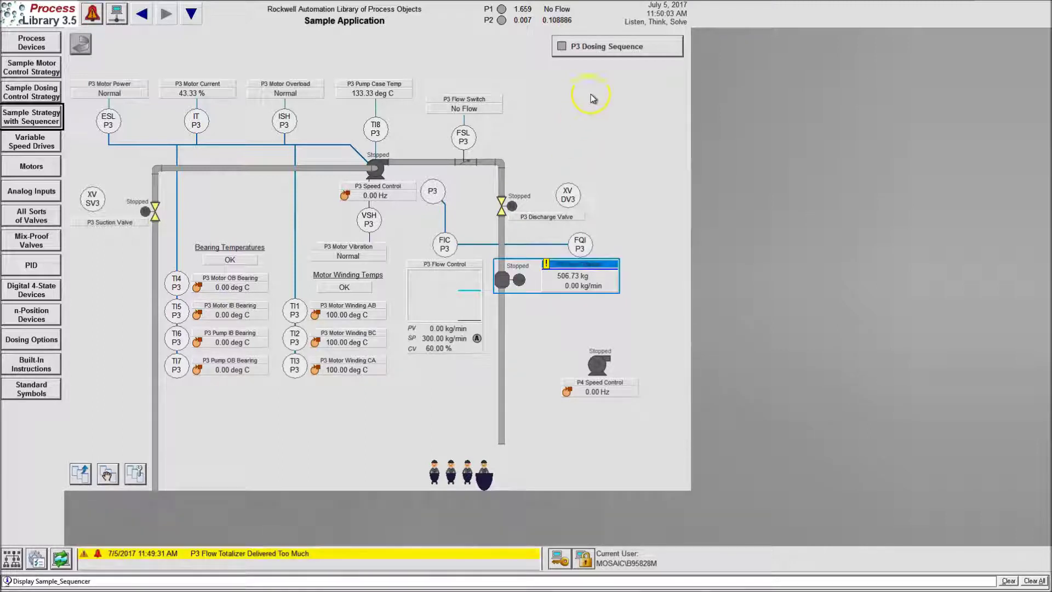
- View the P3 Dosing Sequence faceplate and close it again
click(604, 57)
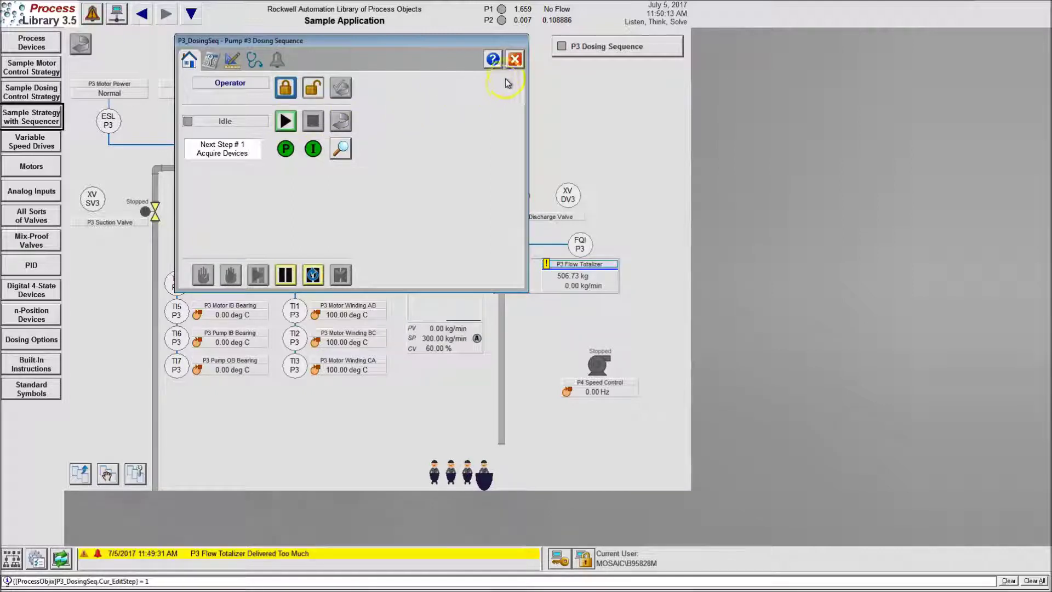
click(515, 59)
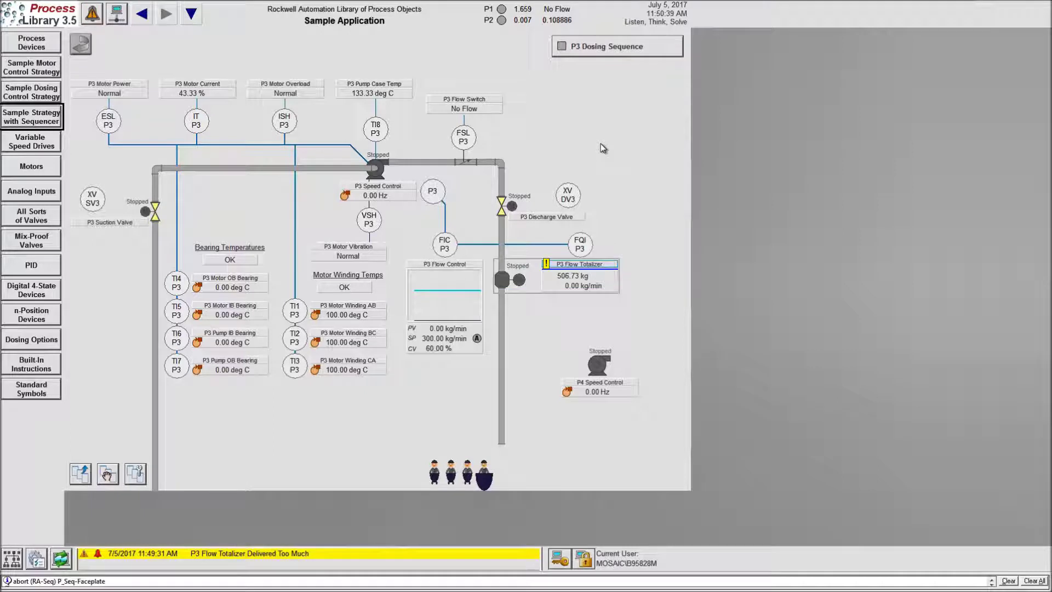
click(268, 527)
key(super)
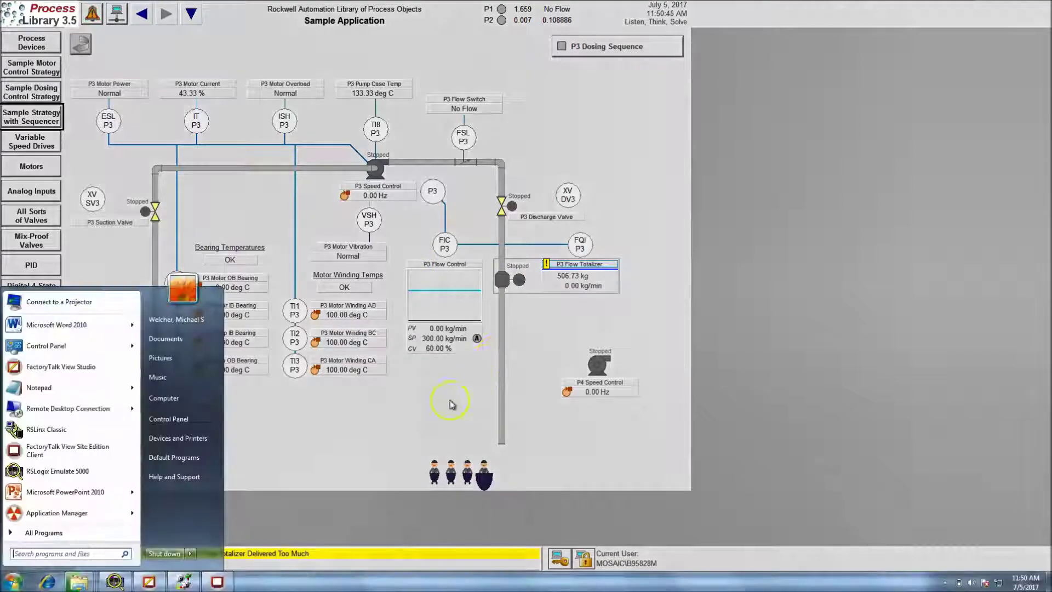
click(184, 581)
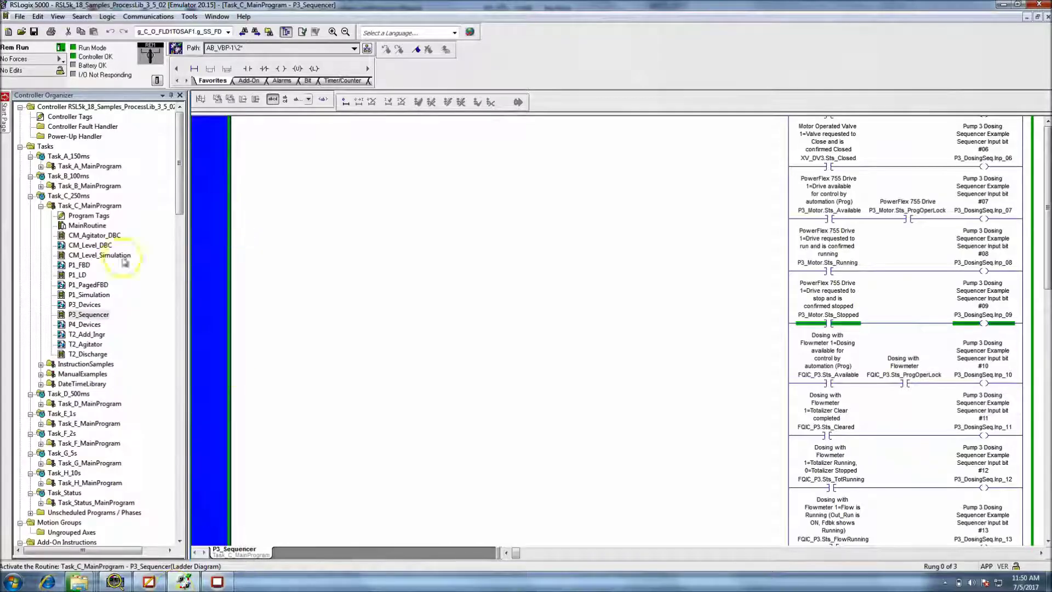
click(217, 582)
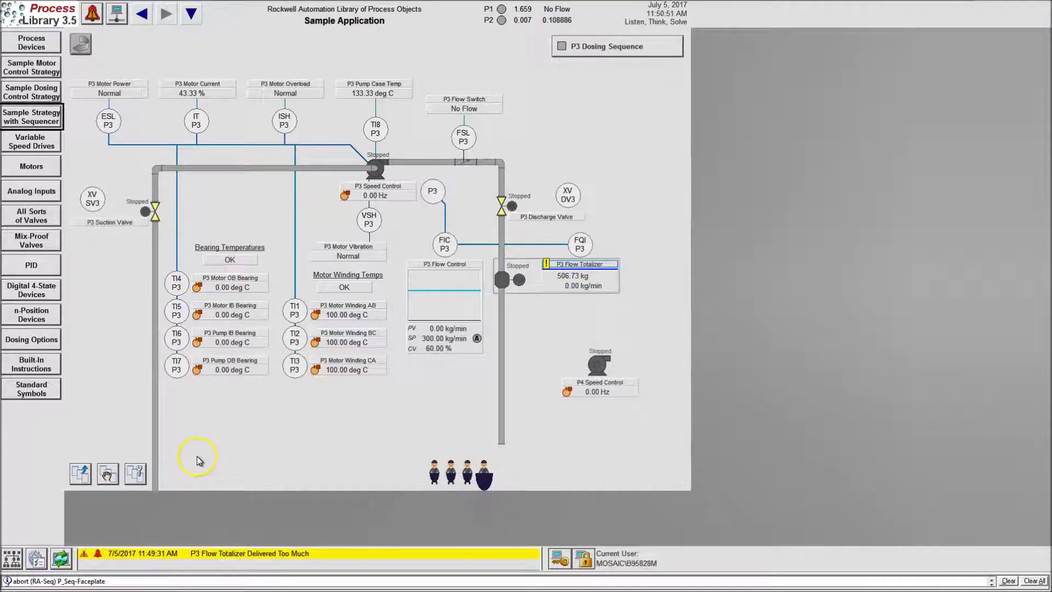
- Switch to FactoryTalk View Studio, close the Sample_Sequencer display and return to the runtime client
key(super)
click(148, 582)
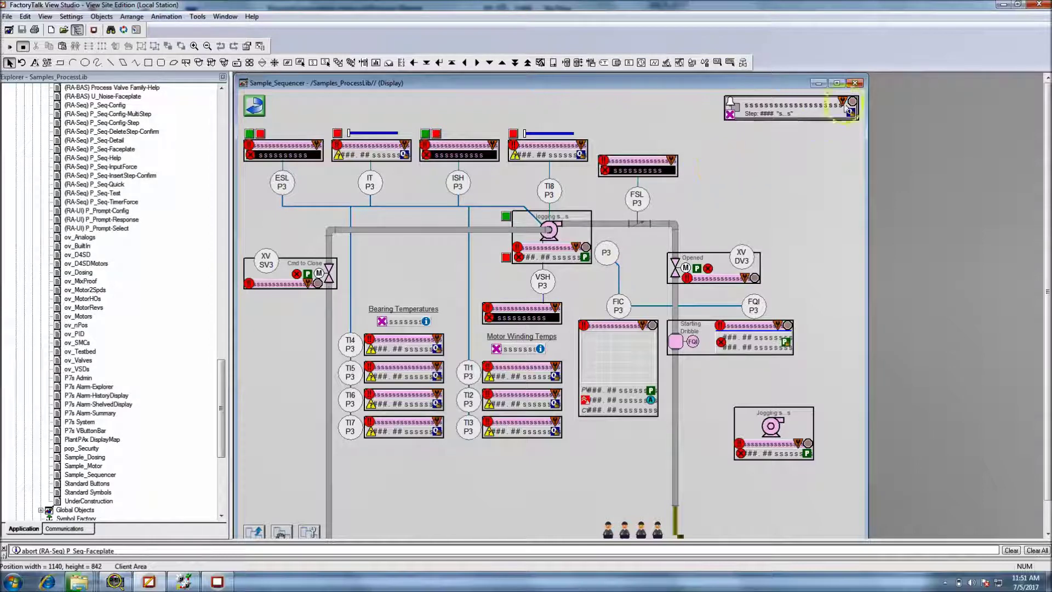
click(856, 83)
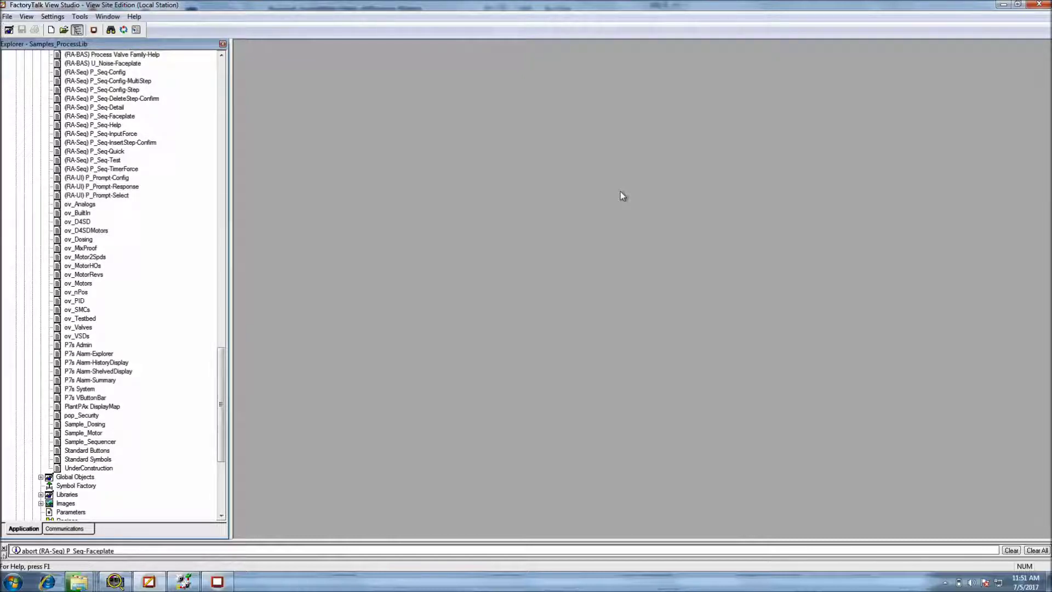
click(217, 582)
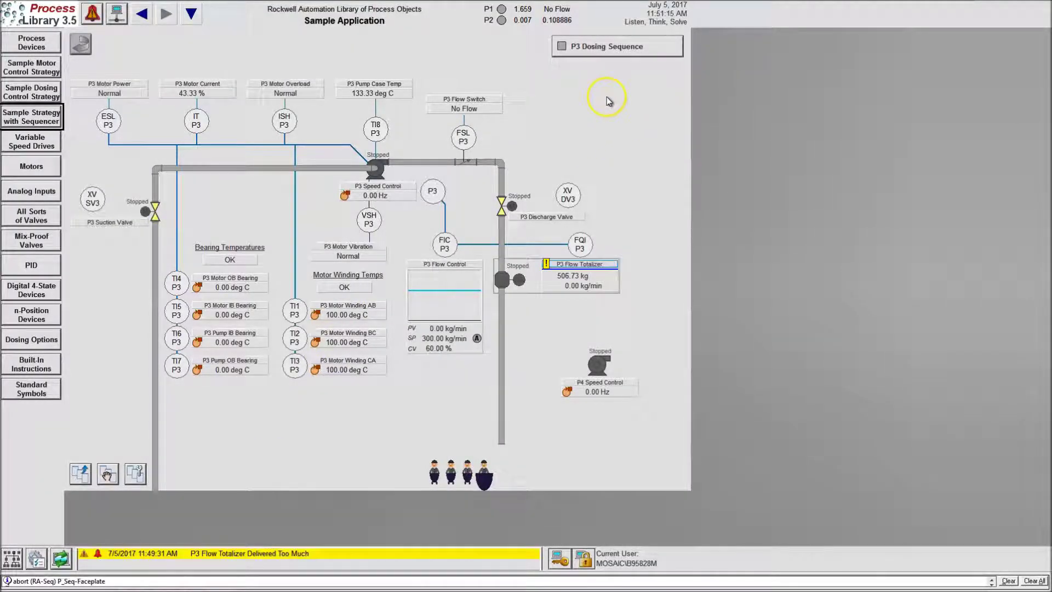
- Open the P3 Dosing Sequence faceplate, move it clear of the sequence button, try to start the sequence and close the faceplate
click(628, 55)
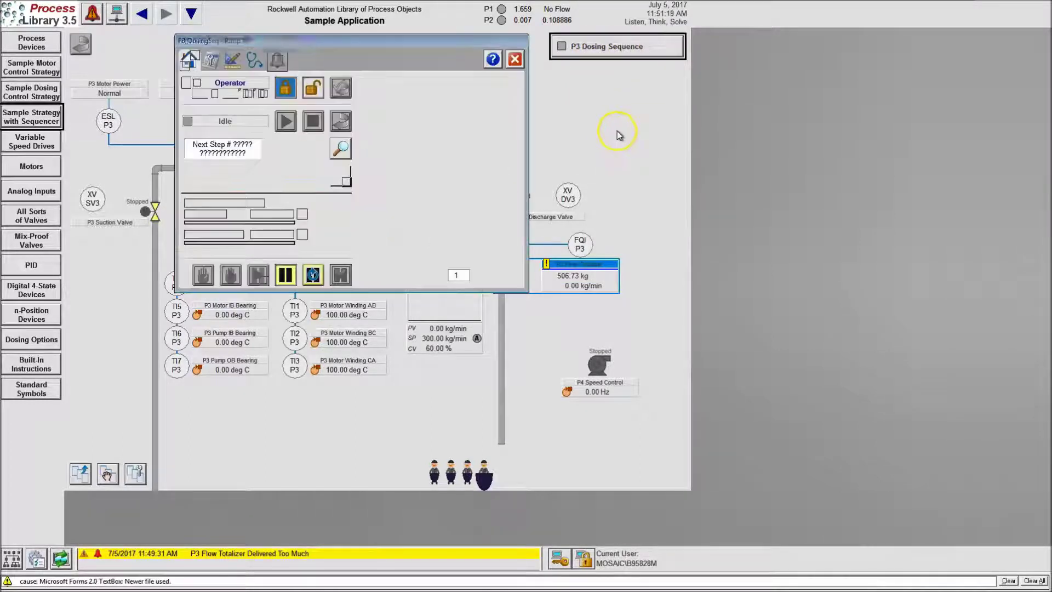
drag(345, 48, 618, 170)
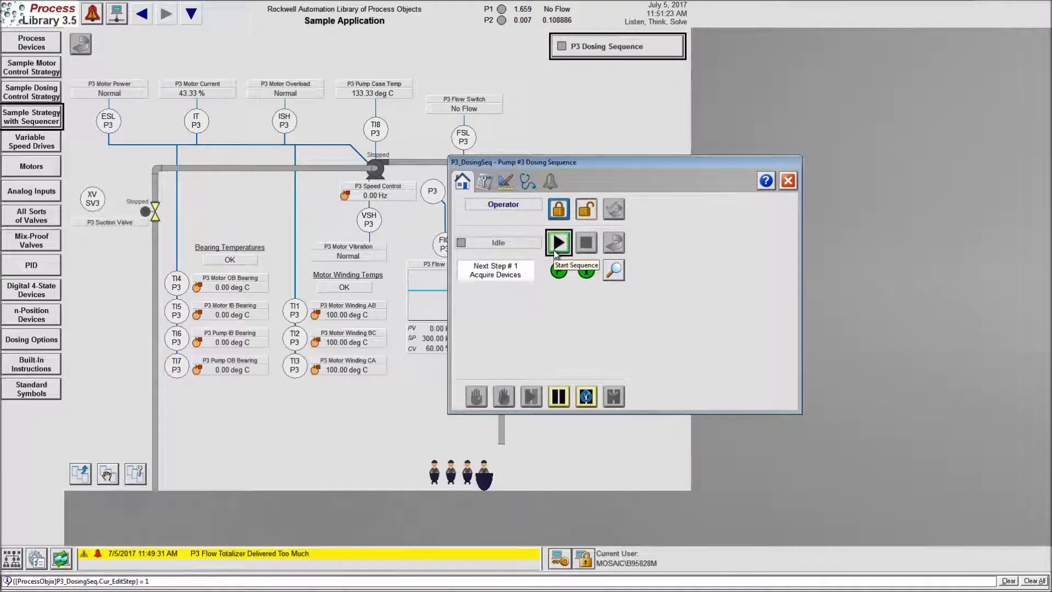
click(557, 254)
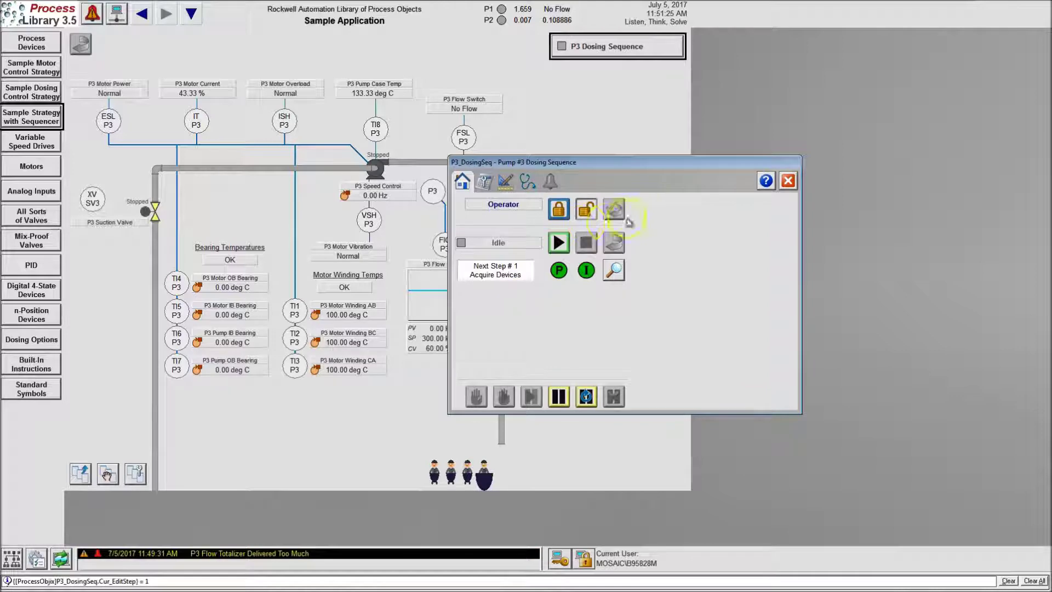
click(560, 250)
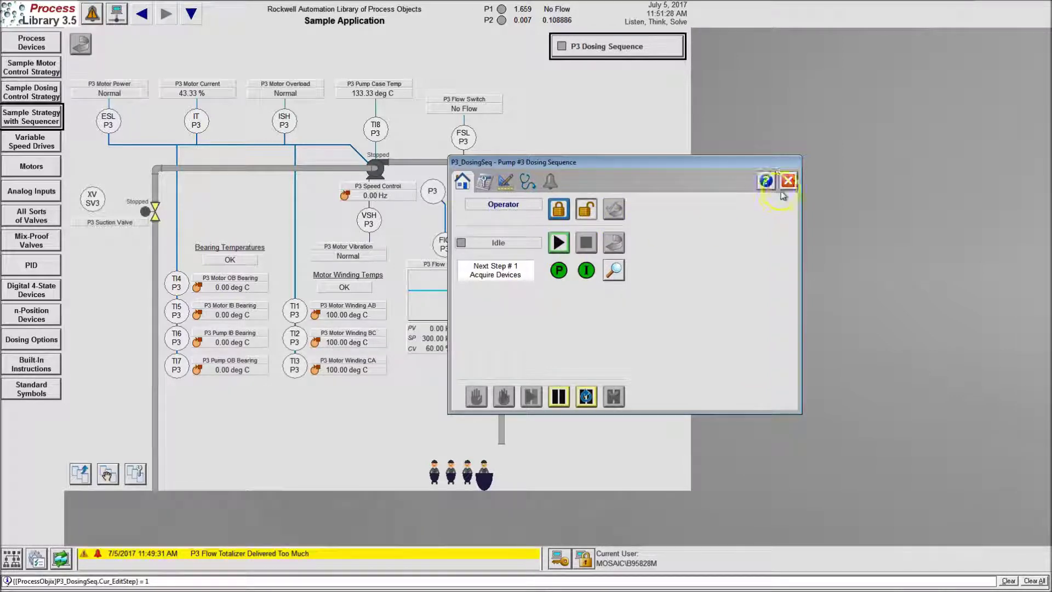
click(560, 250)
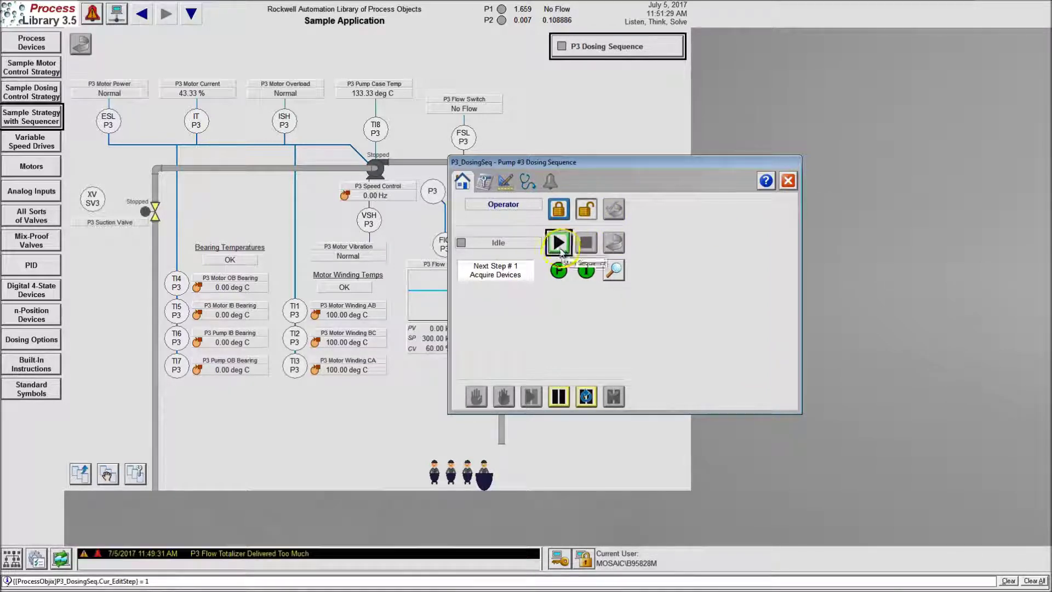
click(788, 180)
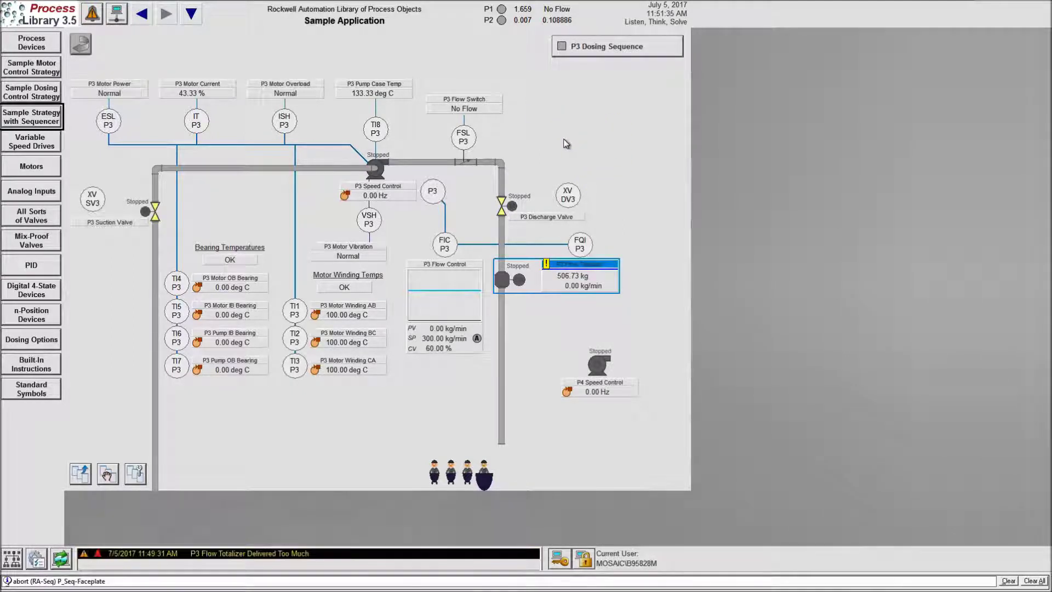
- Switch to FactoryTalk View Studio and open the Sample_Sequencer display for editing
click(32, 120)
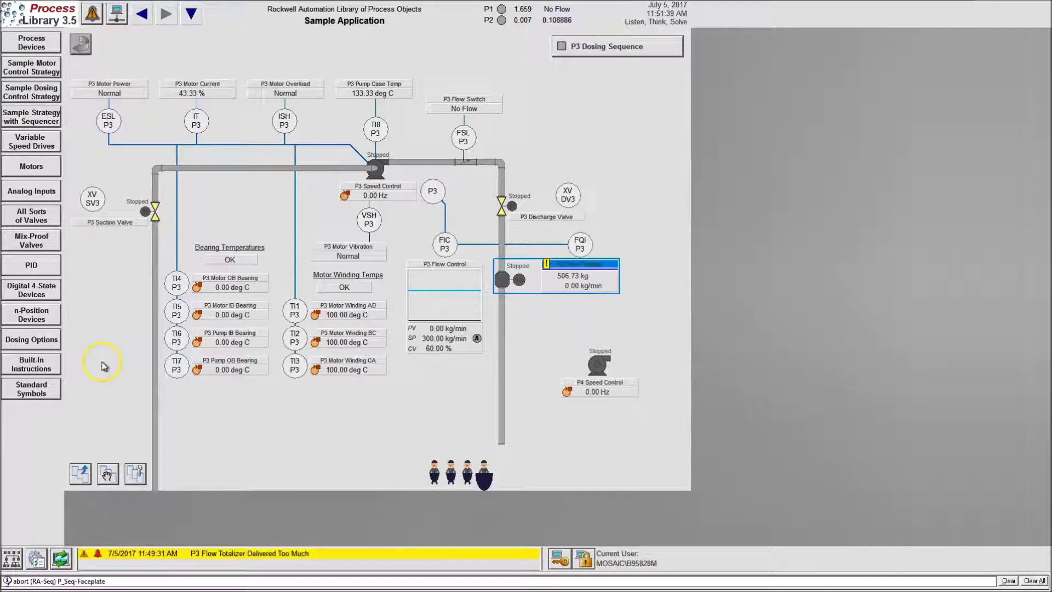
key(super)
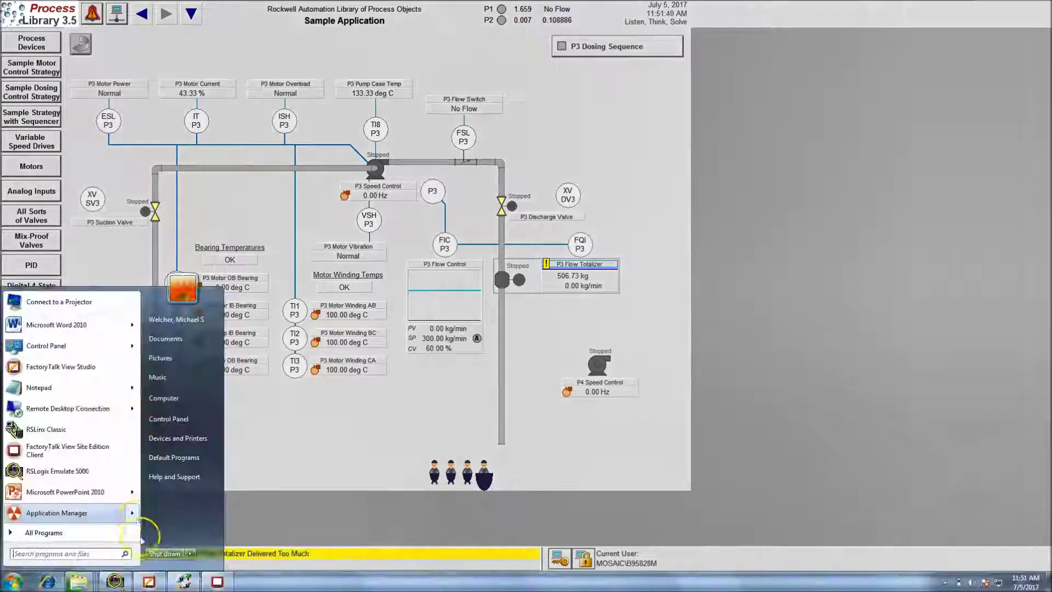
click(150, 581)
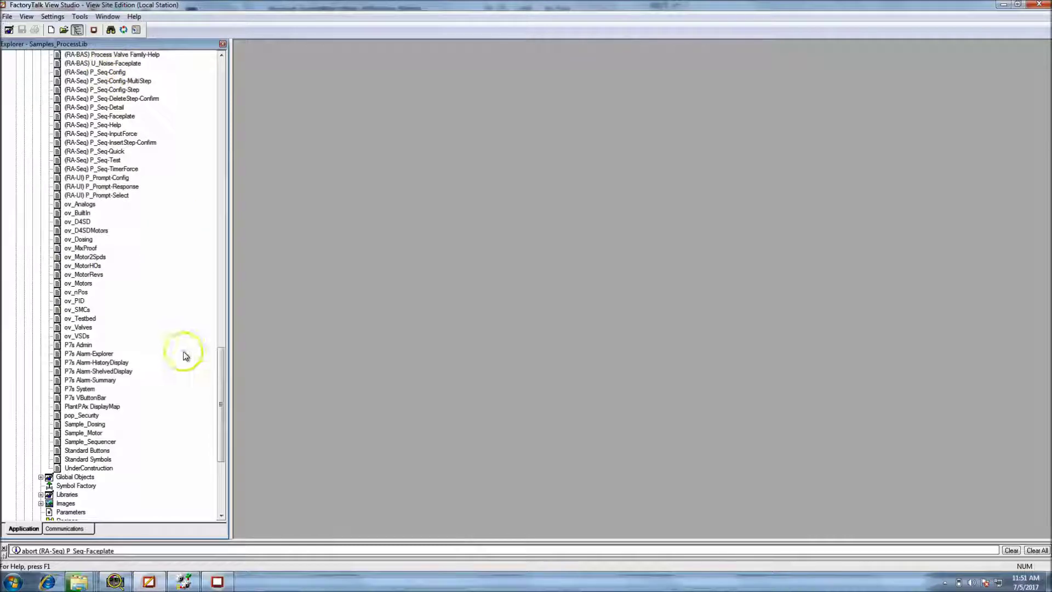
mouse_move(221, 363)
mouse_down()
mouse_move(245, 77)
mouse_move(228, 376)
mouse_up()
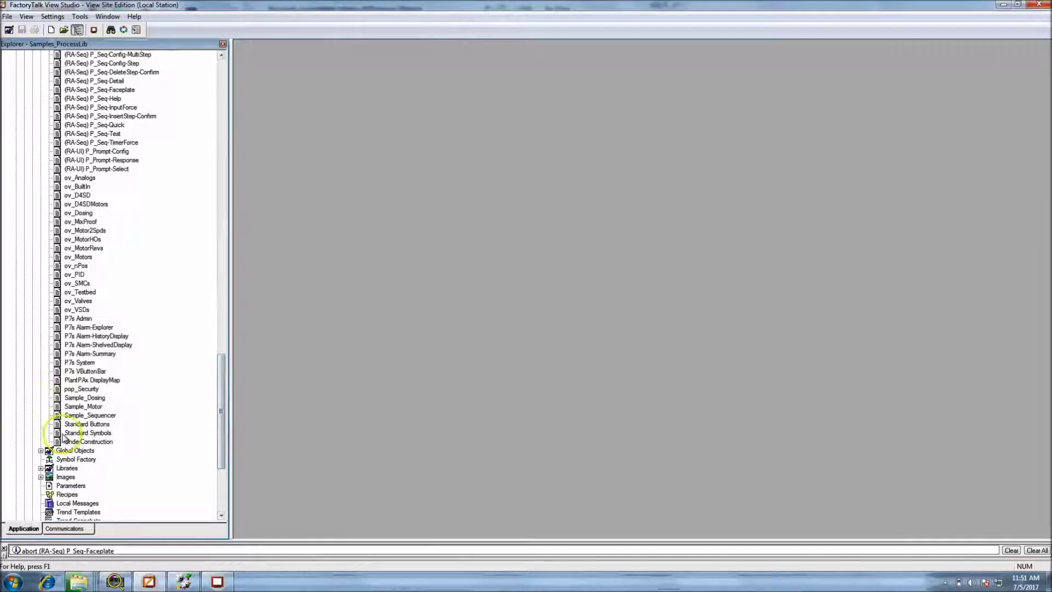
double_click(87, 415)
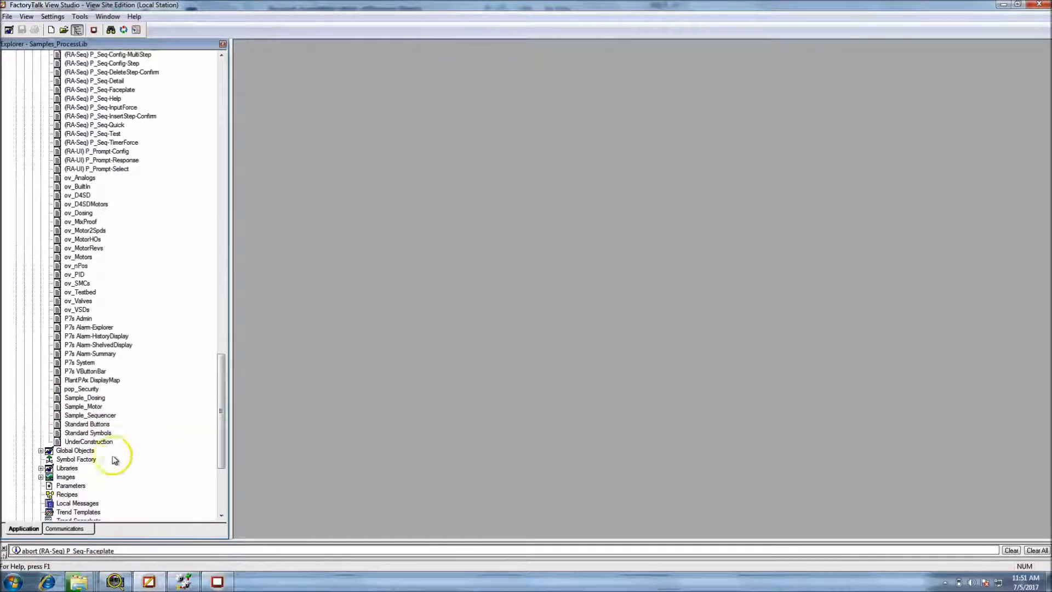
double_click(107, 415)
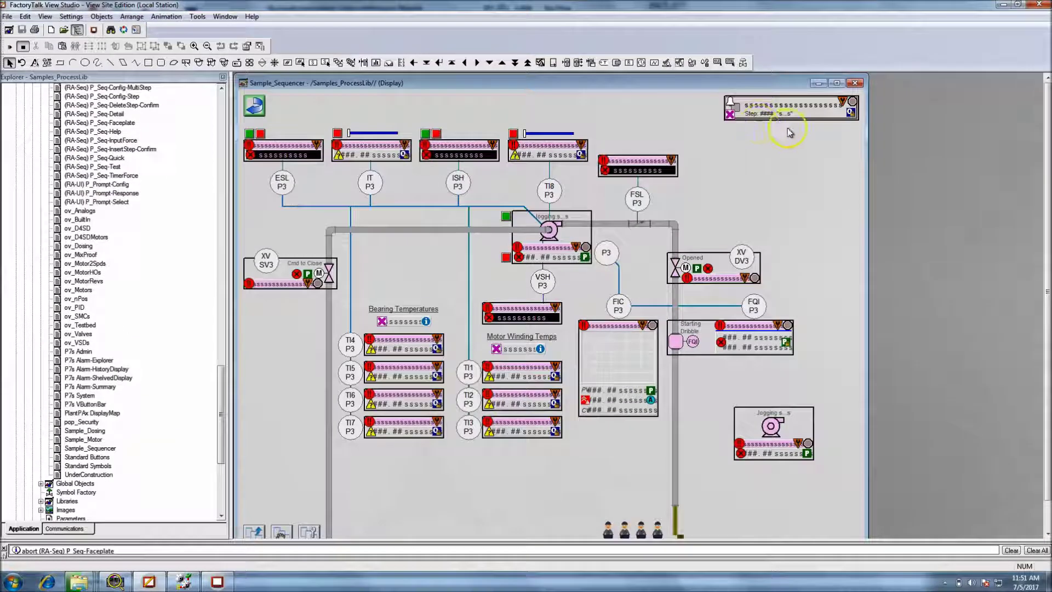
- Review the global object parameter values of the dosing sequence widget and close them without changes
click(792, 114)
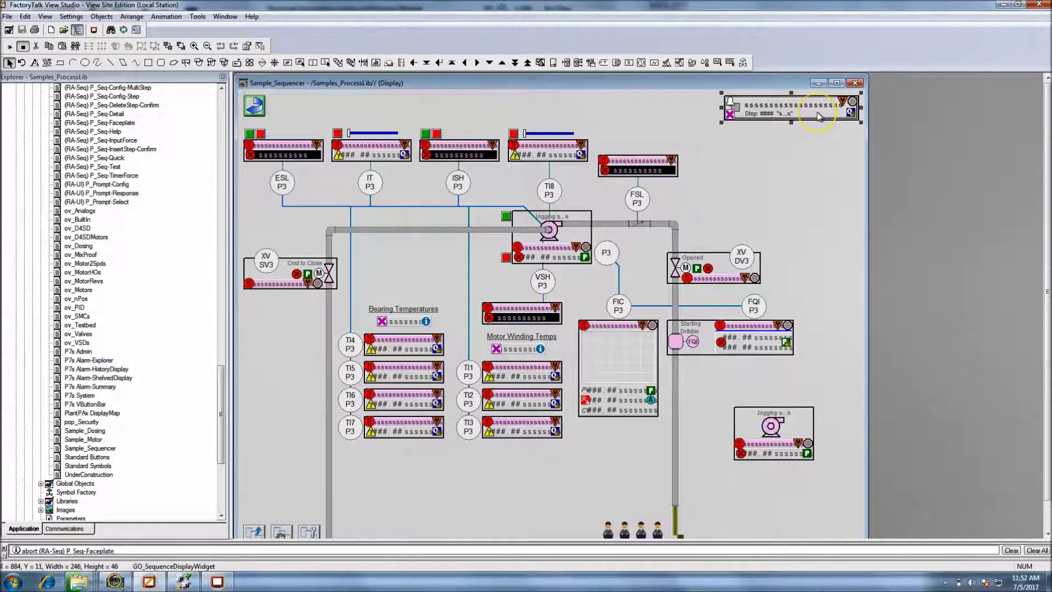
right_click(817, 113)
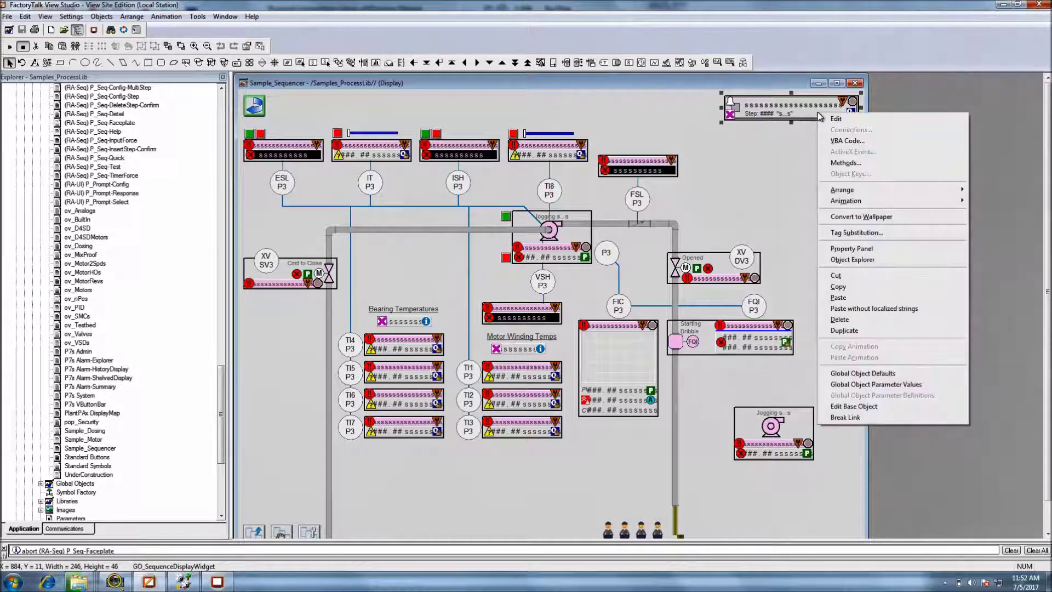
click(857, 385)
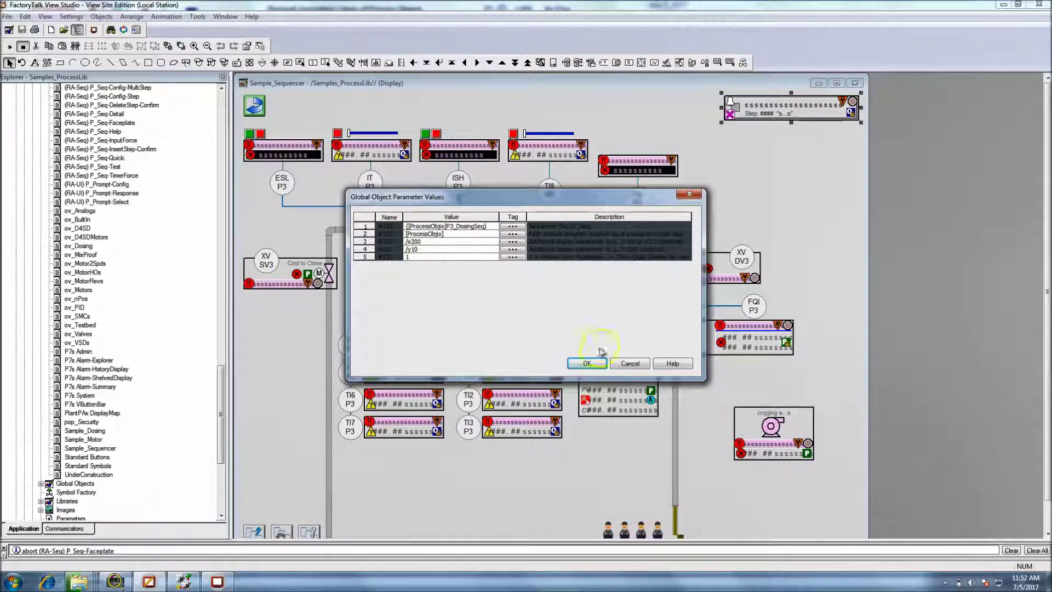
click(631, 363)
- Check which animations are available on the sequence widget and on its display text element
right_click(803, 115)
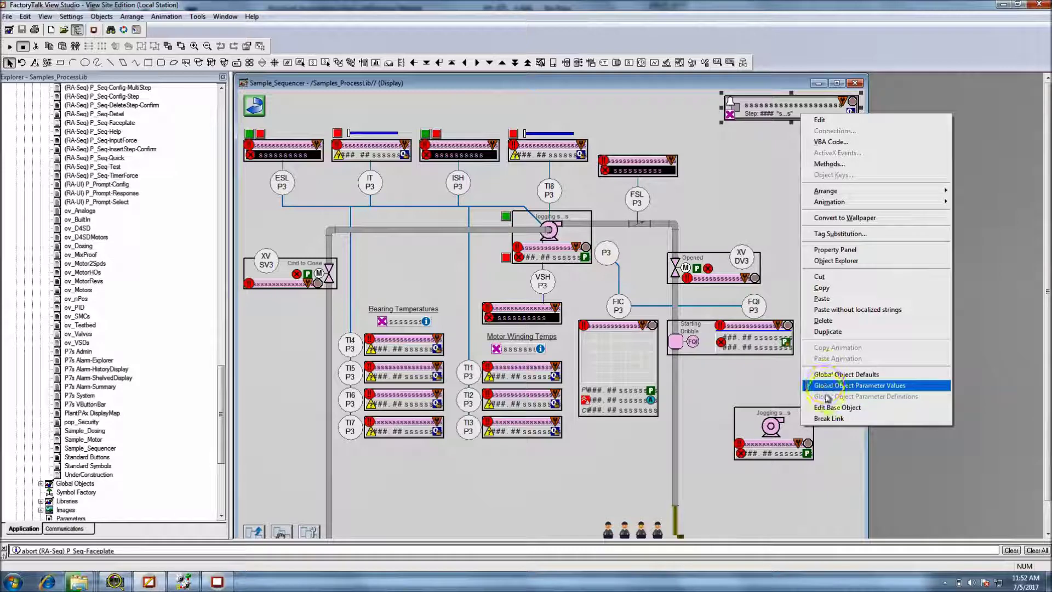
mouse_move(842, 204)
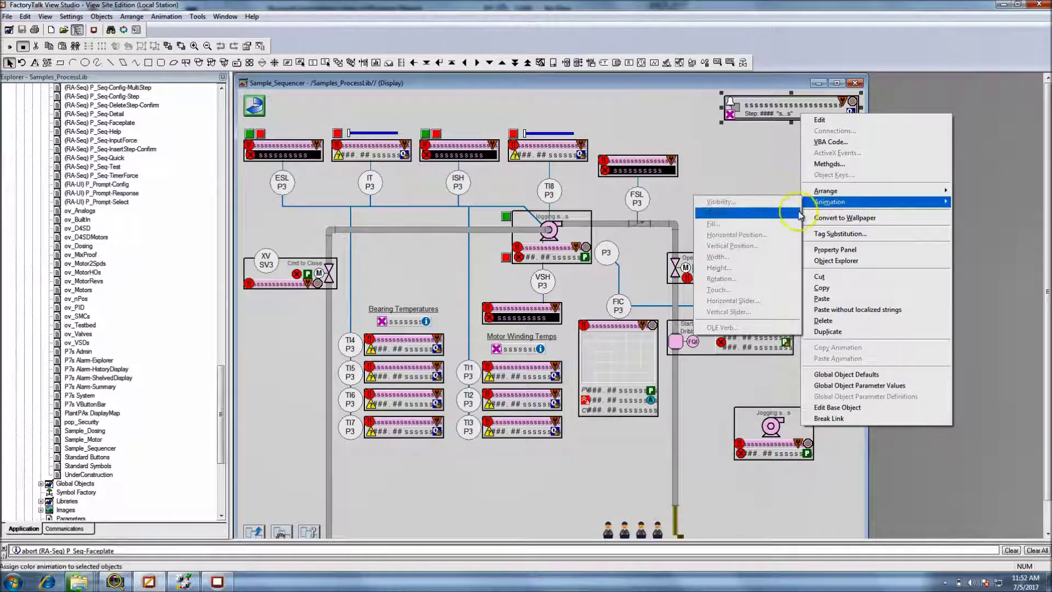
click(777, 116)
click(741, 106)
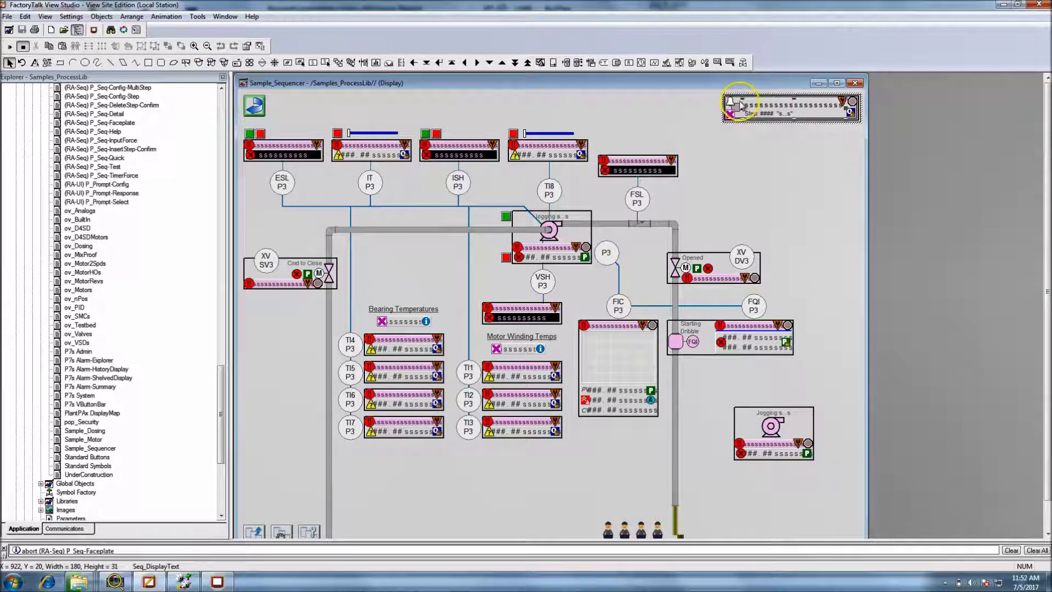
right_click(741, 105)
mouse_move(810, 189)
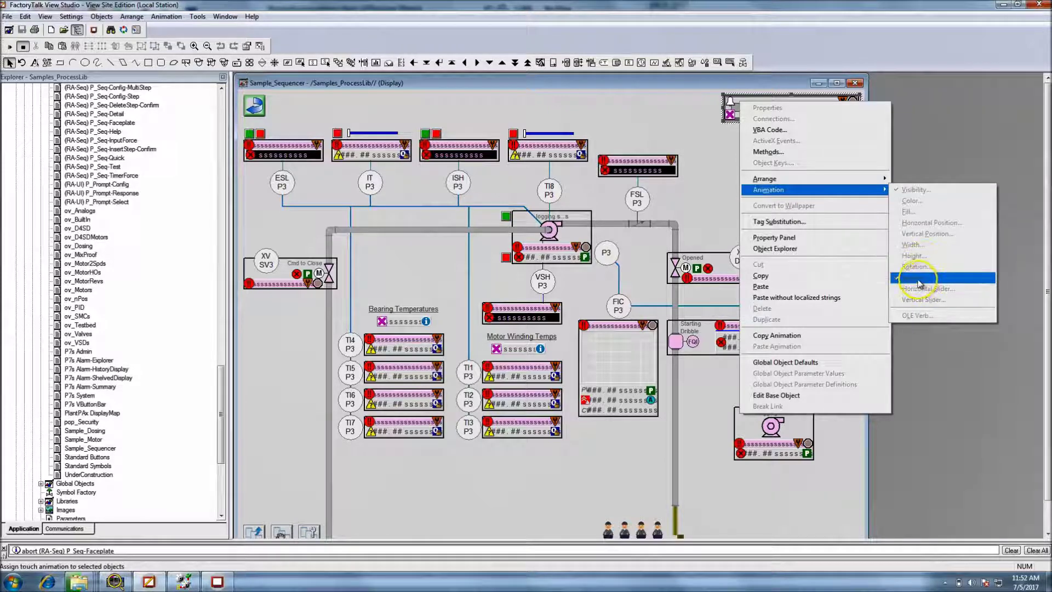
click(728, 175)
- Open the sequence widget's base object in the RA-Seq Standard Objects and examine its expressions with Tag Substitution
right_click(777, 115)
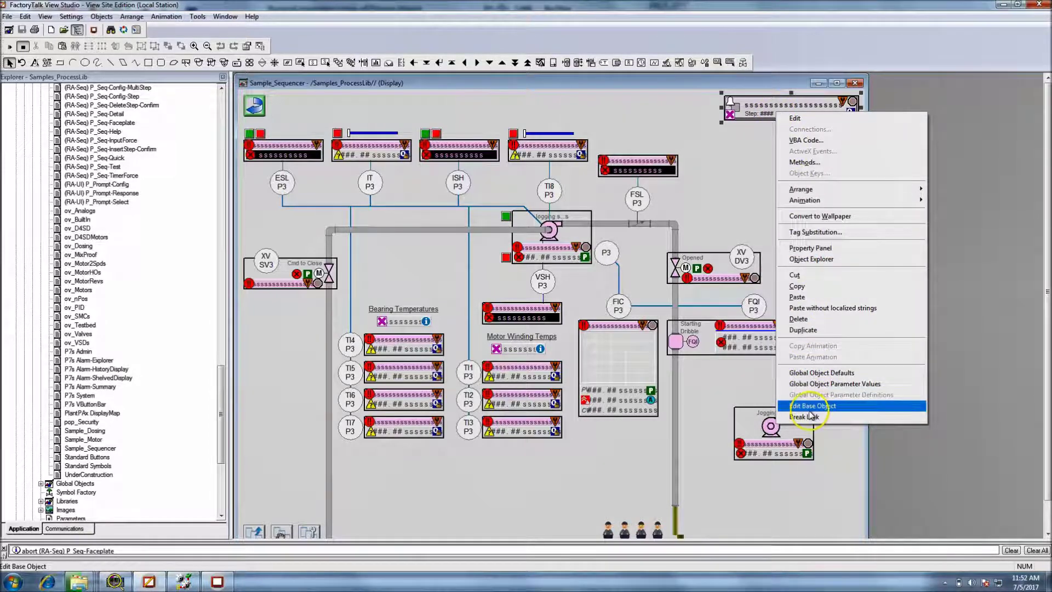
click(835, 408)
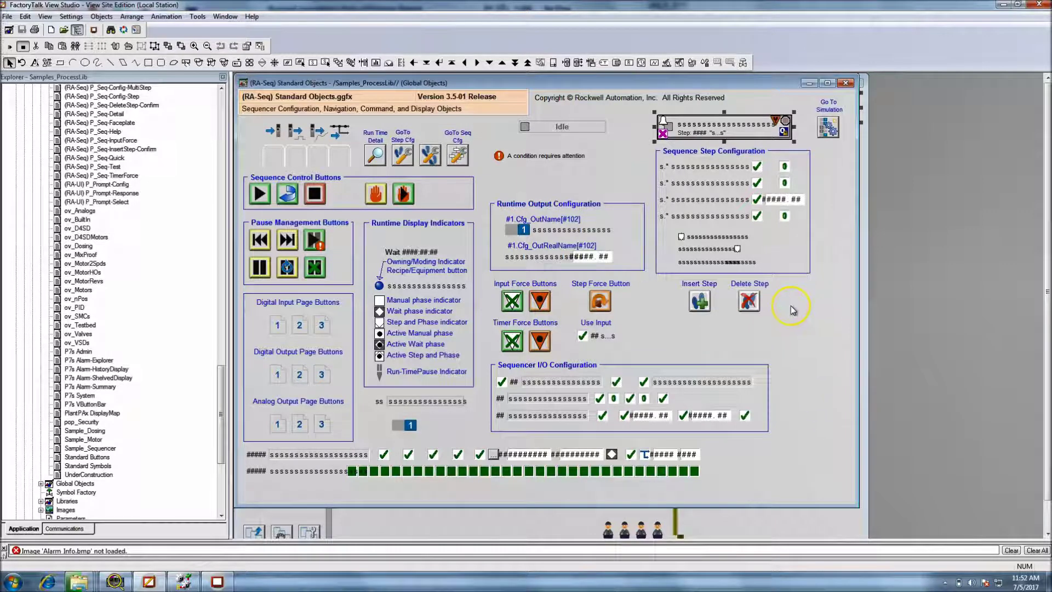
right_click(739, 137)
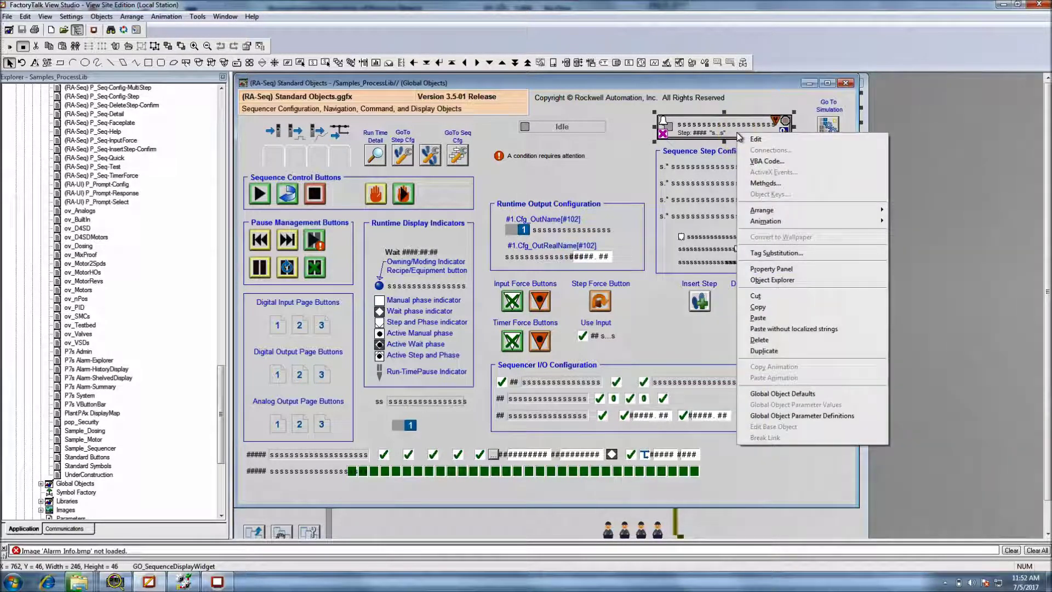
click(784, 255)
drag(635, 207, 846, 207)
click(871, 258)
drag(872, 262, 872, 261)
click(589, 248)
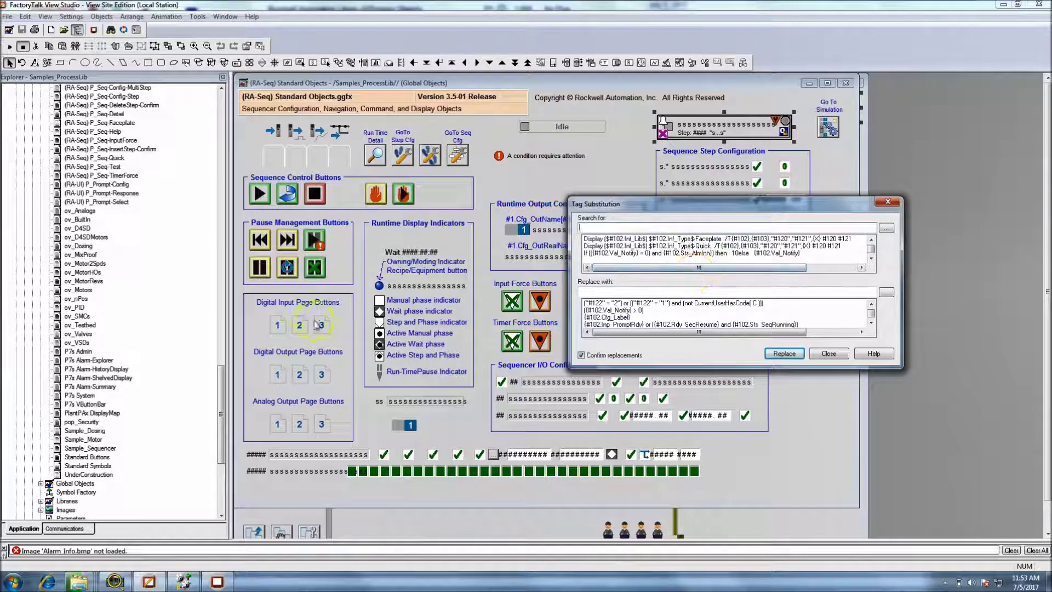
click(218, 377)
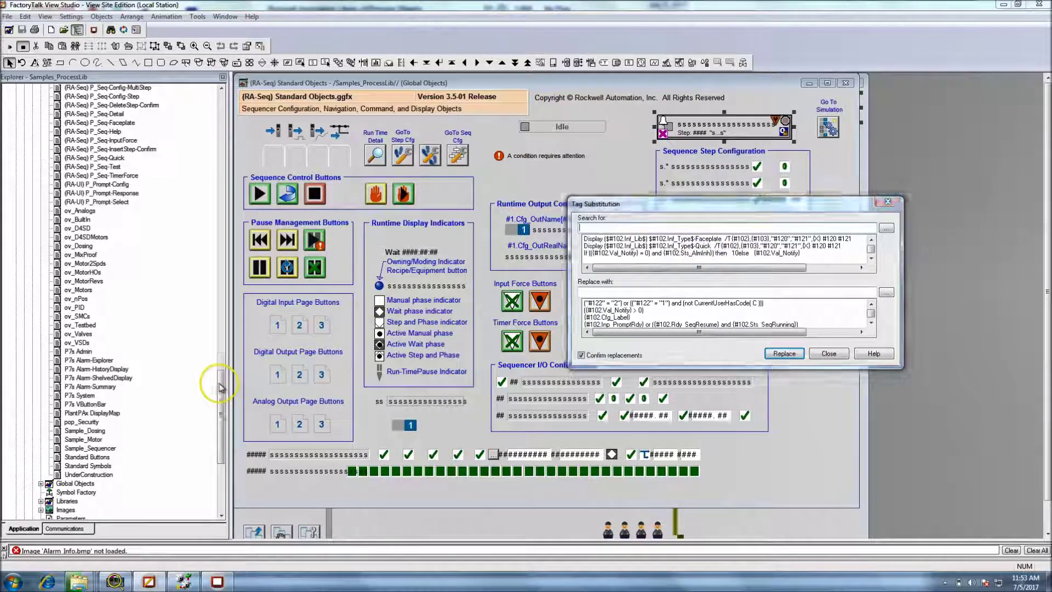
- Copy the sequence widget's Faceplate display command from Tag Substitution and paste it into a new Notepad document
click(695, 239)
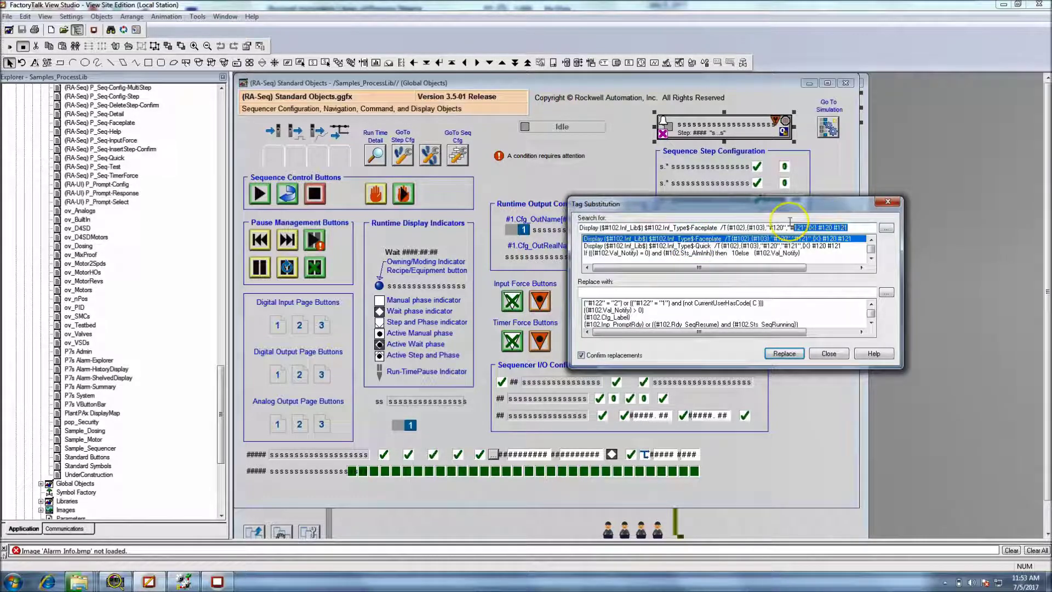
right_click(589, 228)
click(603, 262)
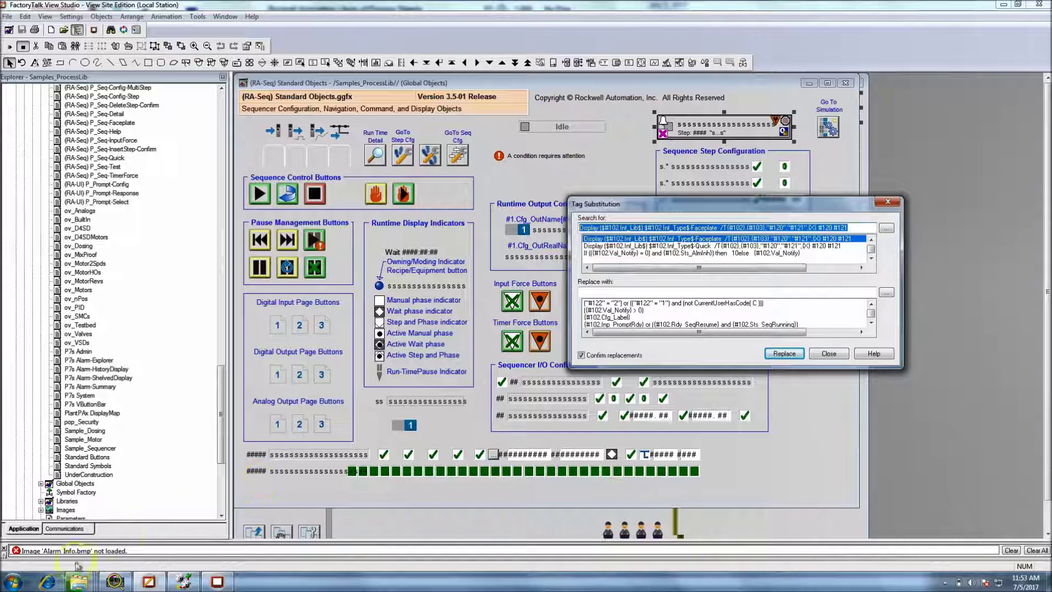
click(12, 581)
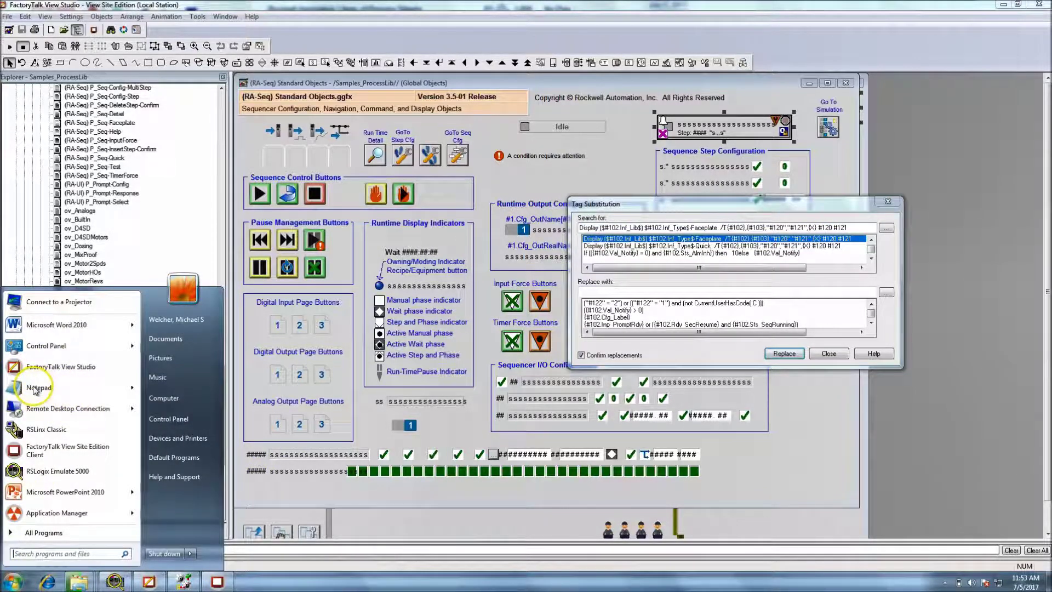
click(828, 353)
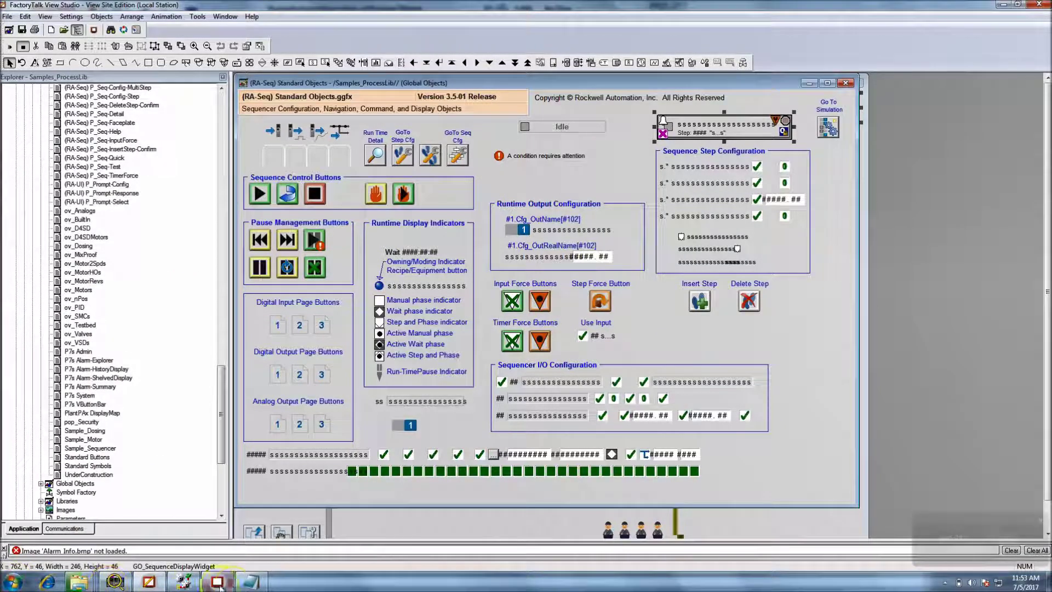
click(251, 582)
right_click(451, 235)
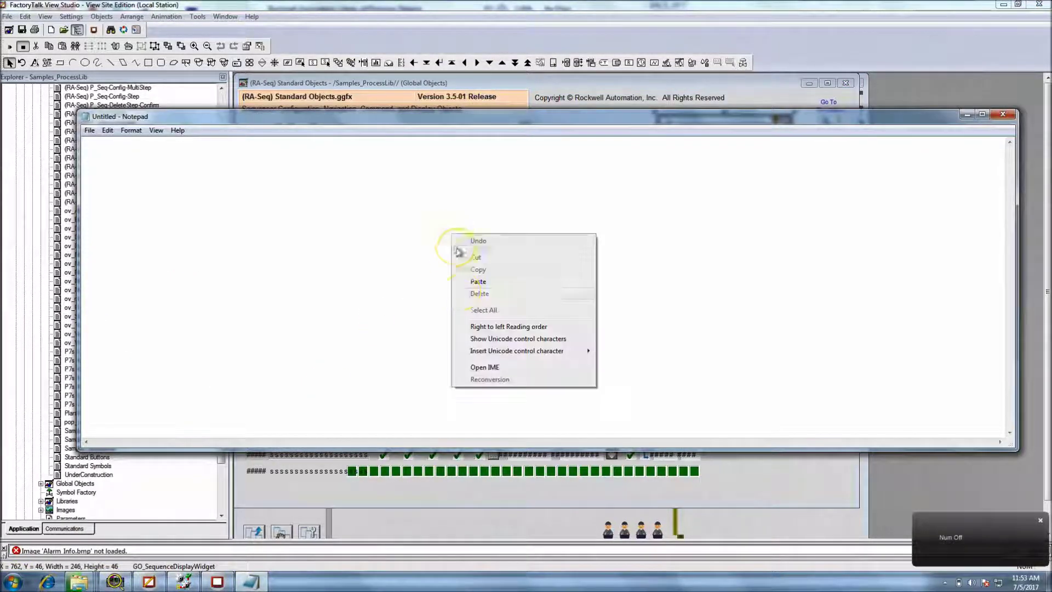
click(478, 281)
drag(337, 117, 474, 188)
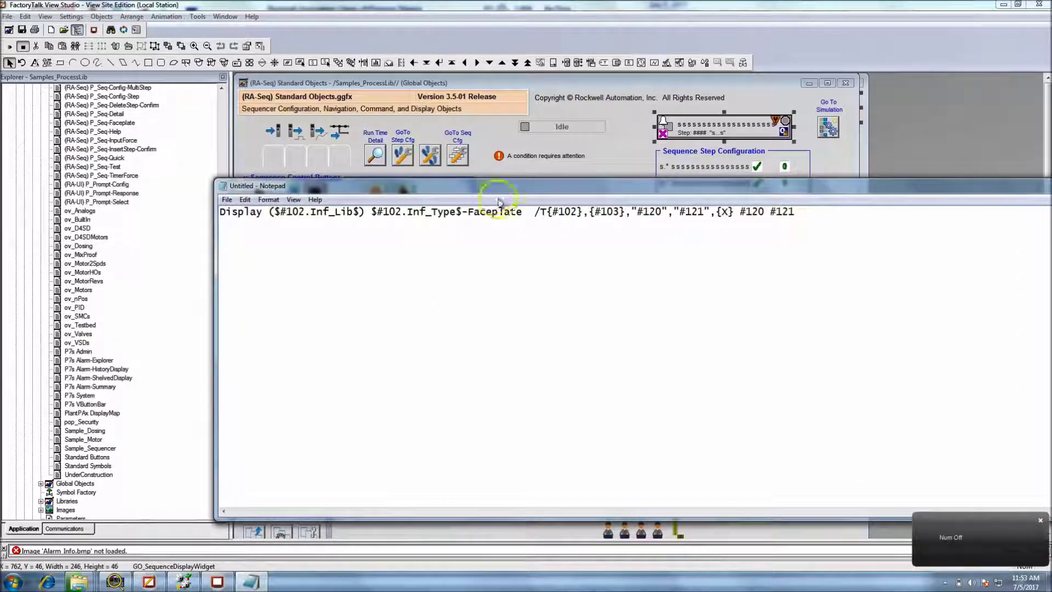
- Copy the word Faceplate from the pasted display command onto a separate line below it in the Notepad document
drag(535, 211, 463, 211)
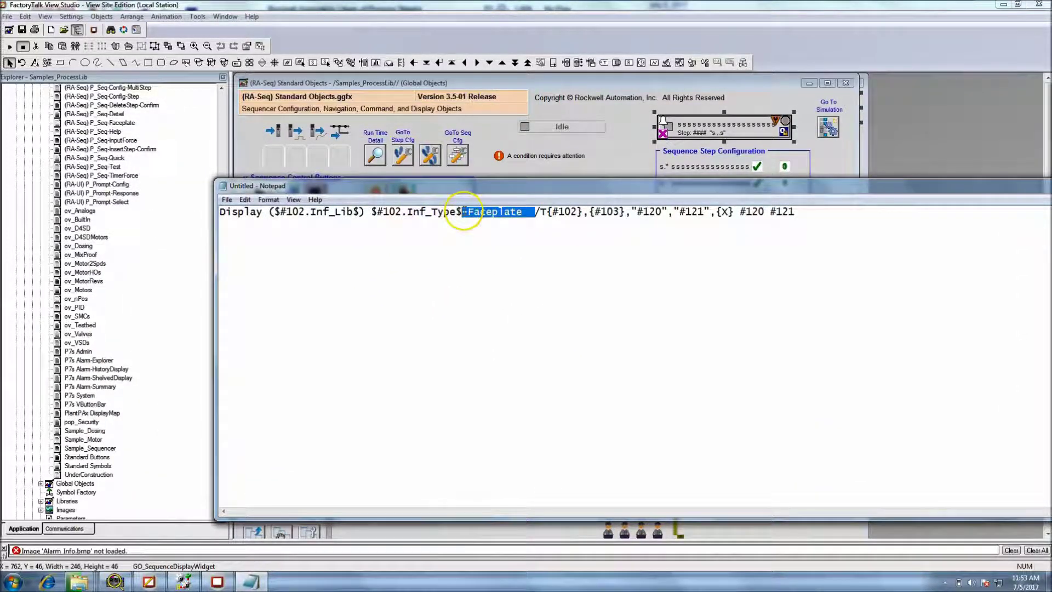
right_click(468, 212)
click(496, 248)
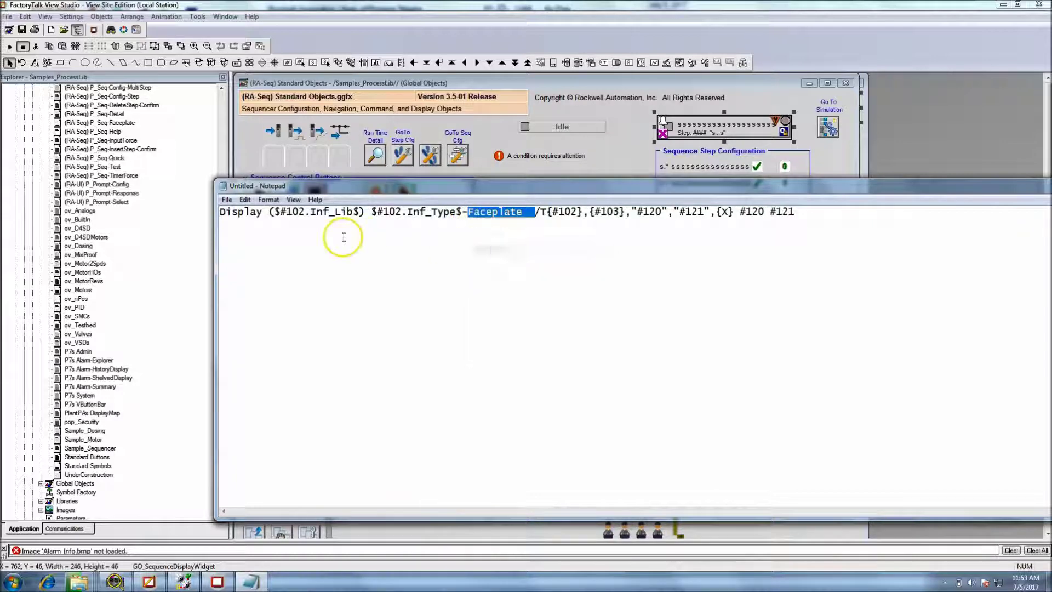
click(805, 217)
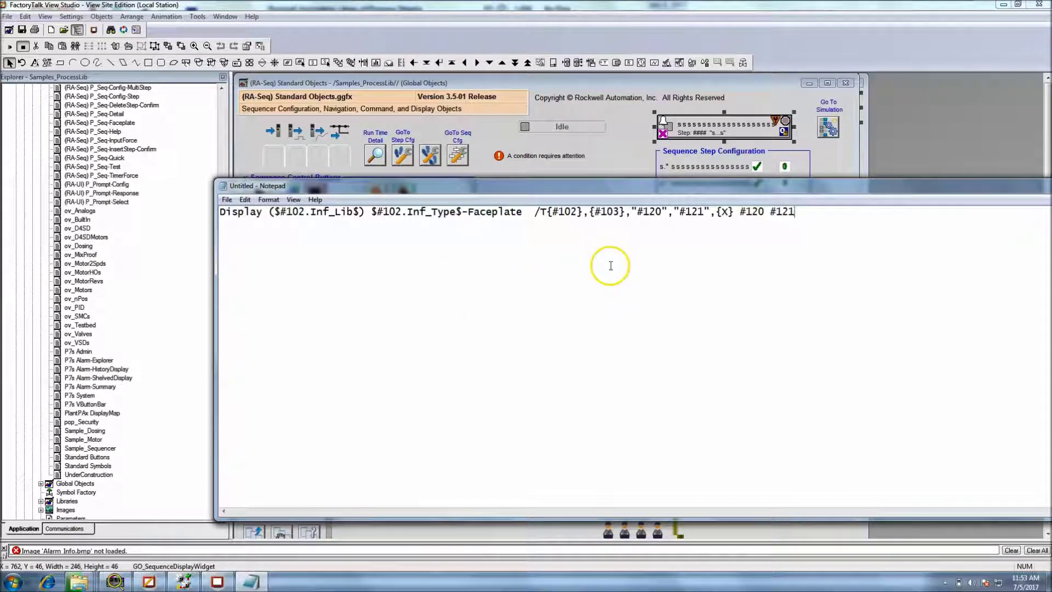
right_click(575, 304)
click(600, 354)
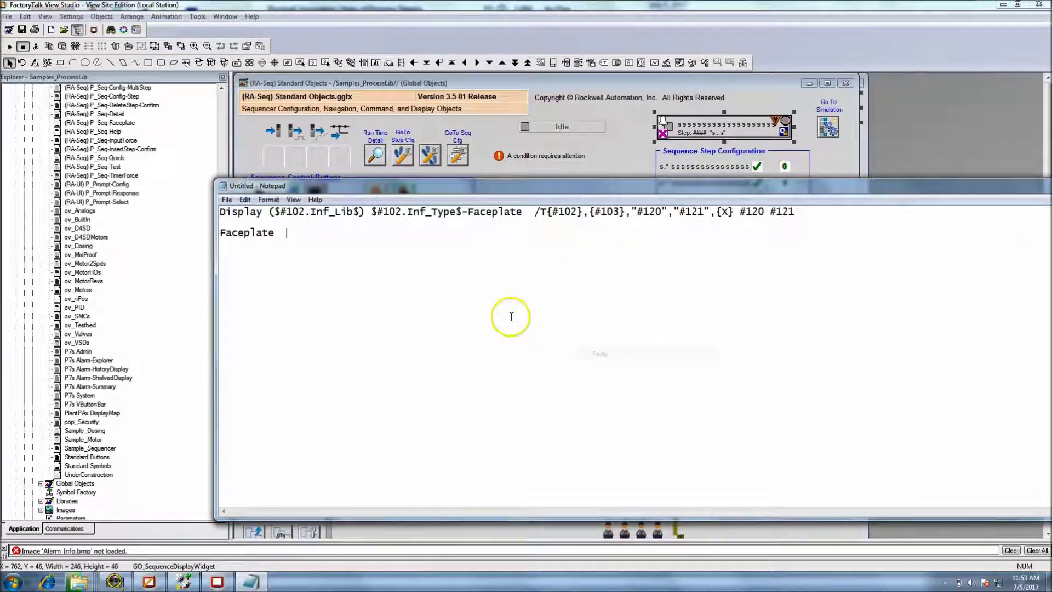
- Return to FactoryTalk View Studio and open the (RA-Seq) P_Seq-Faceplate display from the display list
click(222, 90)
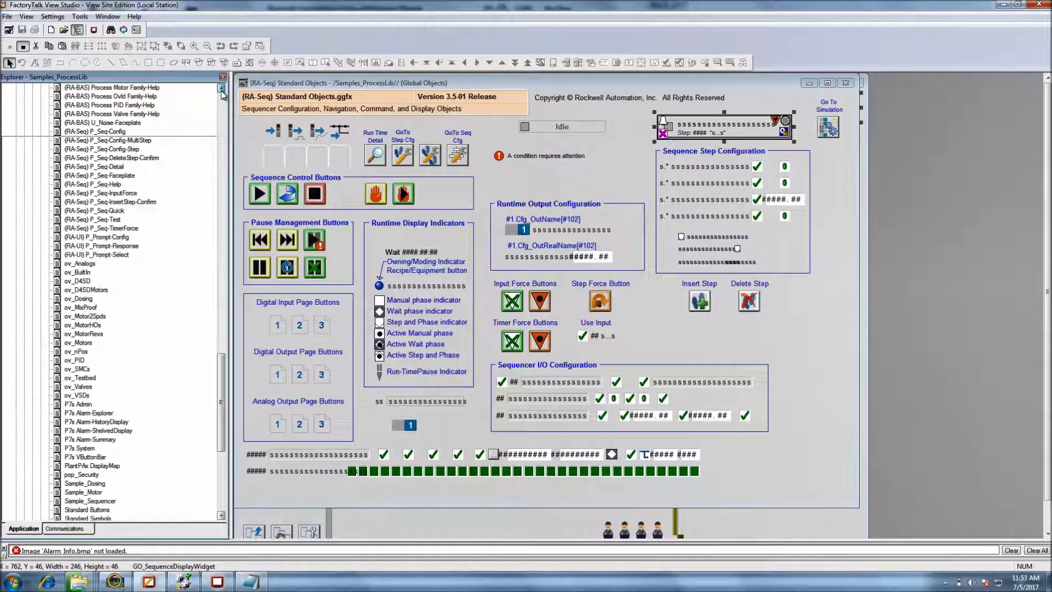
click(222, 91)
click(59, 242)
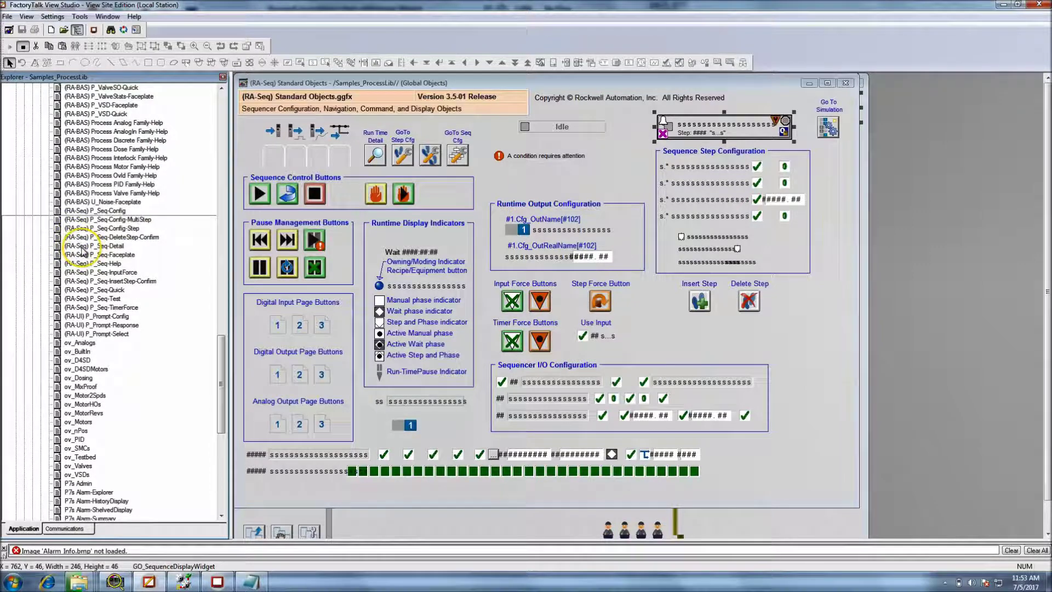
click(116, 255)
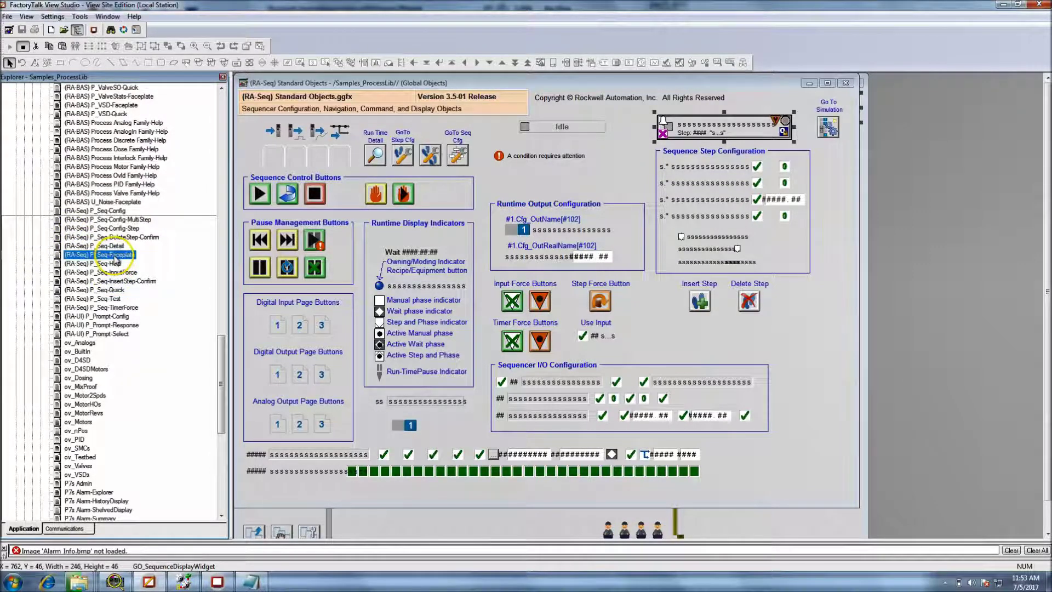
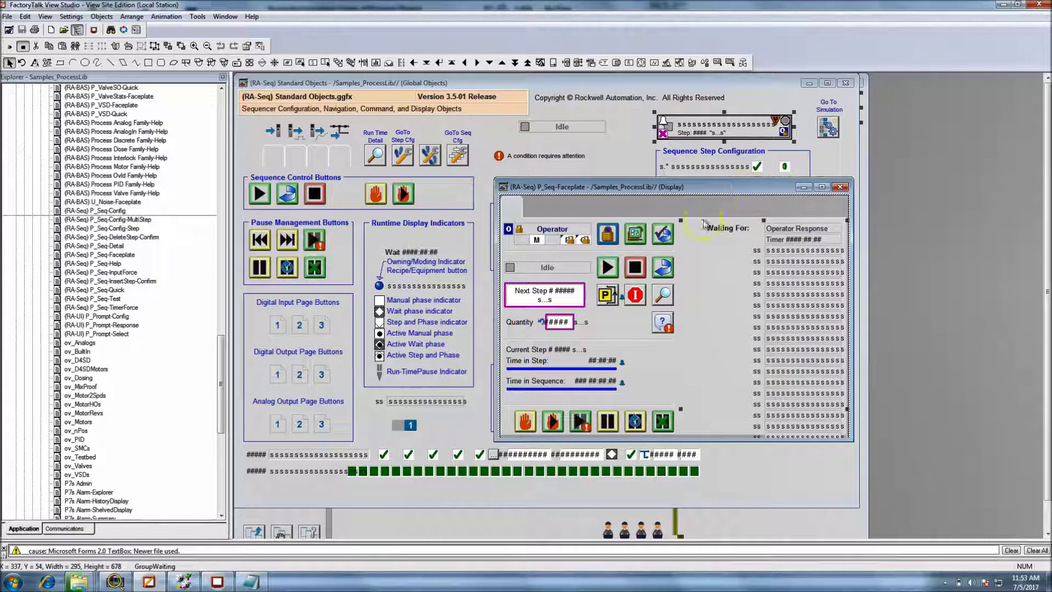
- Check the animations and Tag Substitution expressions of the start button on the P_Seq-Faceplate display
click(612, 275)
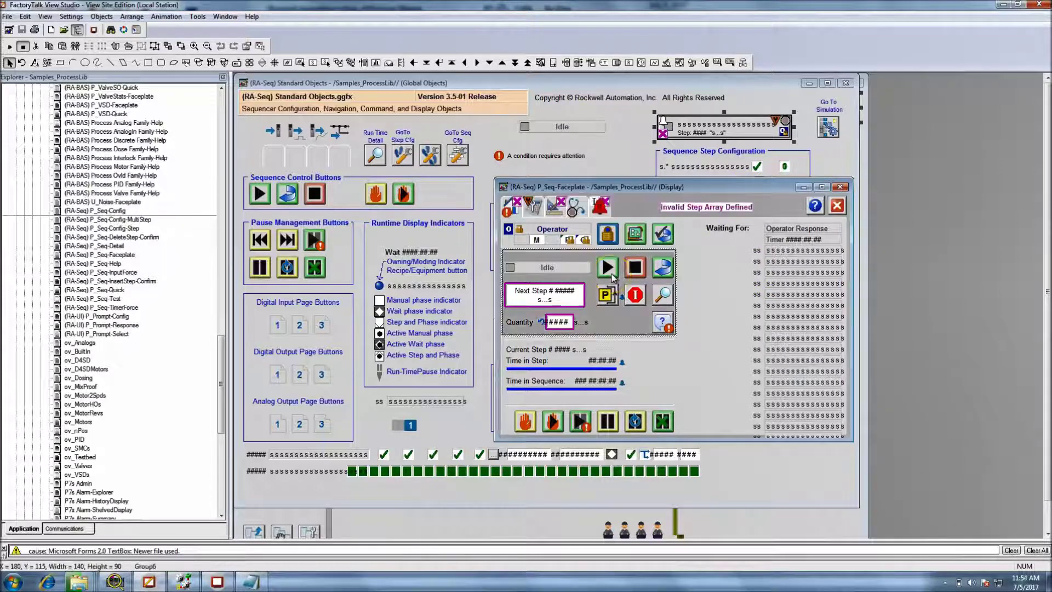
right_click(612, 276)
mouse_move(634, 349)
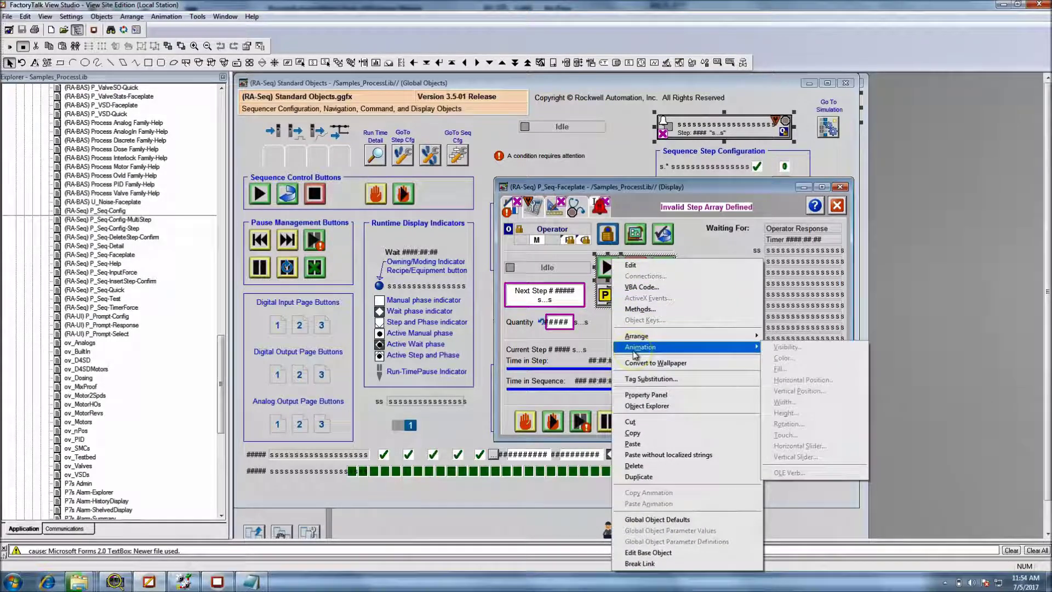
click(649, 378)
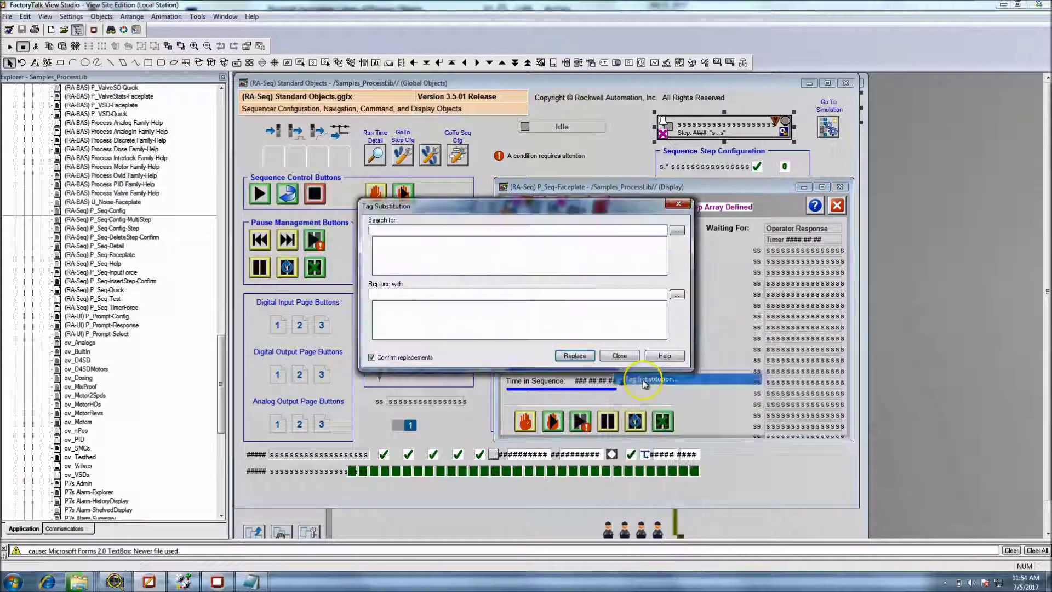
click(635, 358)
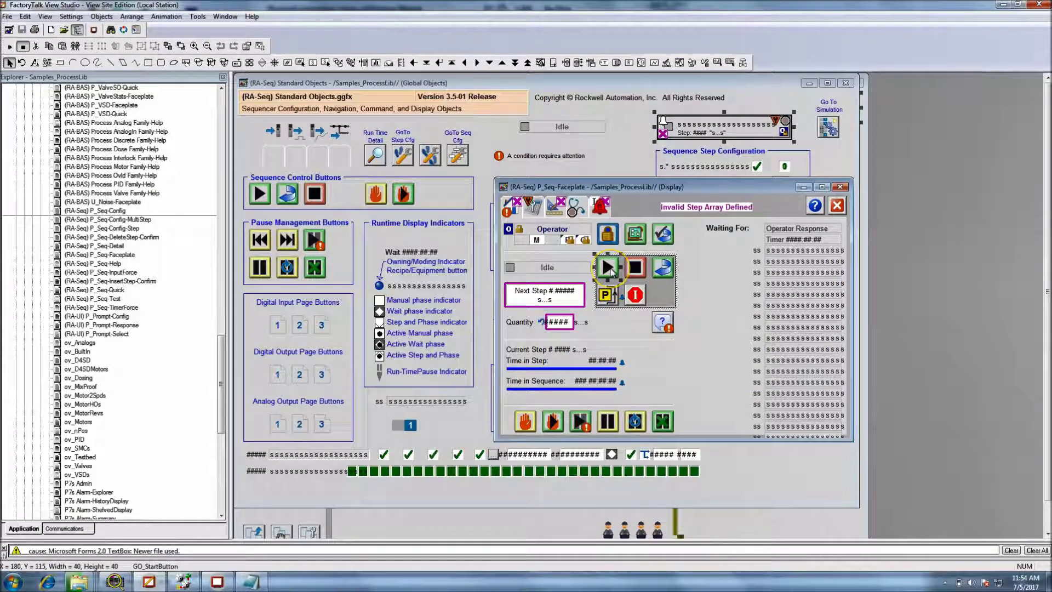
- Open the base object of the faceplate's start button in the RA-Seq Standard Objects
right_click(611, 270)
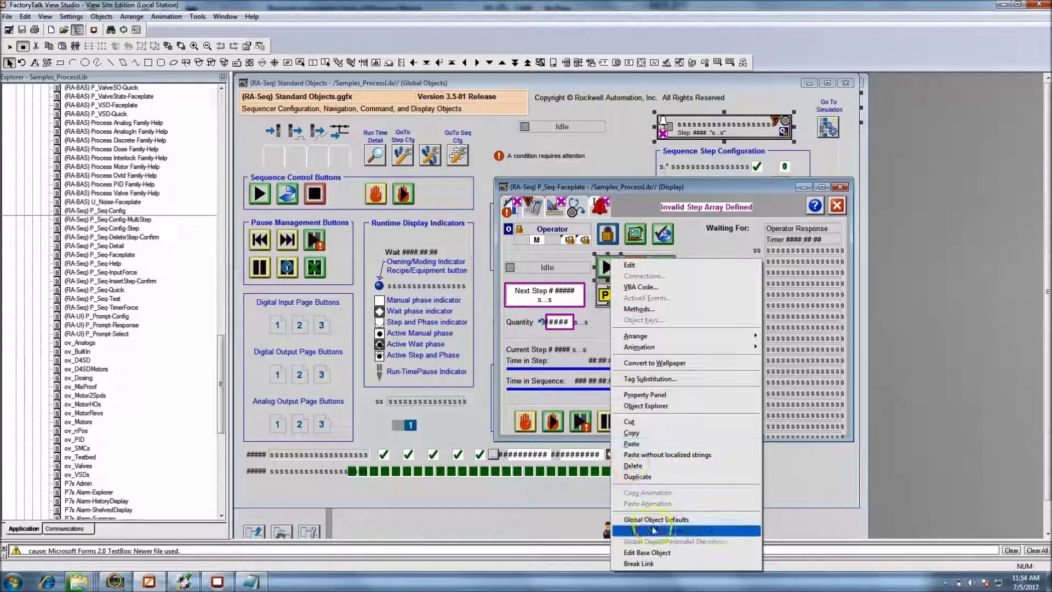
click(674, 552)
click(263, 203)
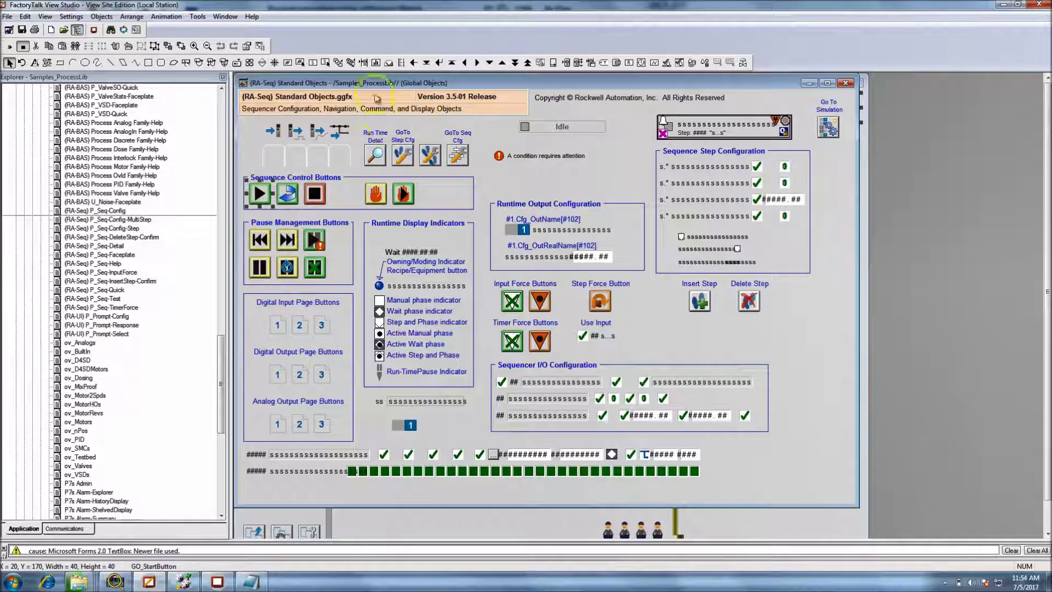
- Examine the animations and Tag Substitution expressions of the start button base object in the Sequence Control Buttons
drag(478, 86, 567, 92)
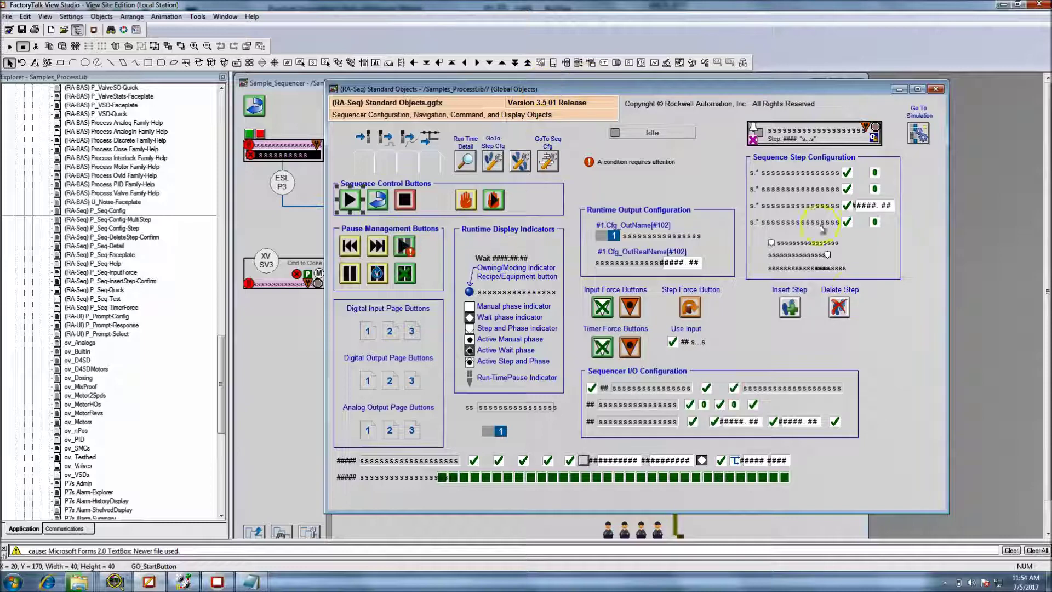
right_click(355, 207)
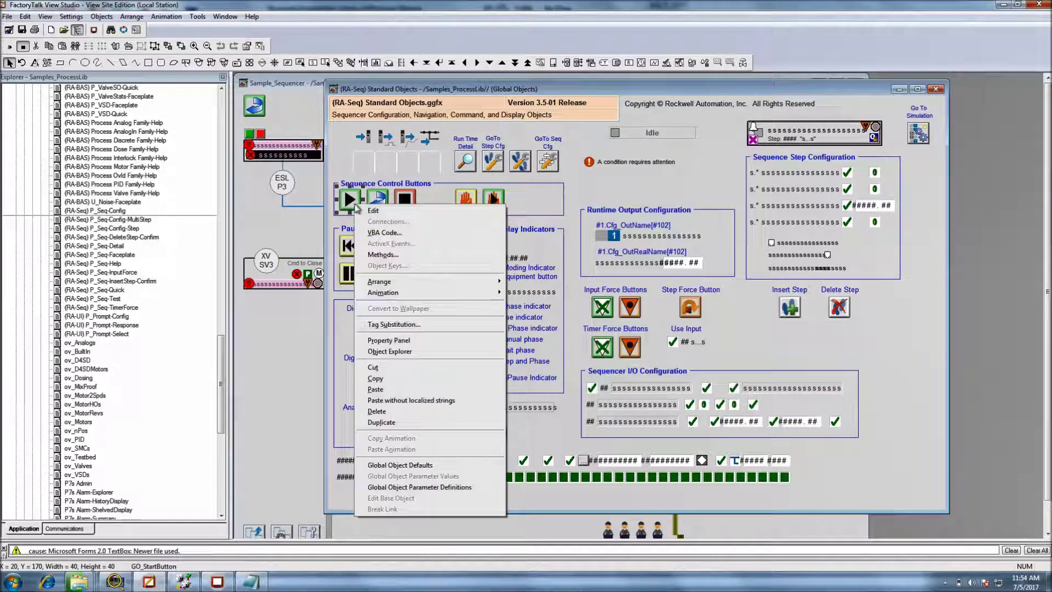
mouse_move(379, 295)
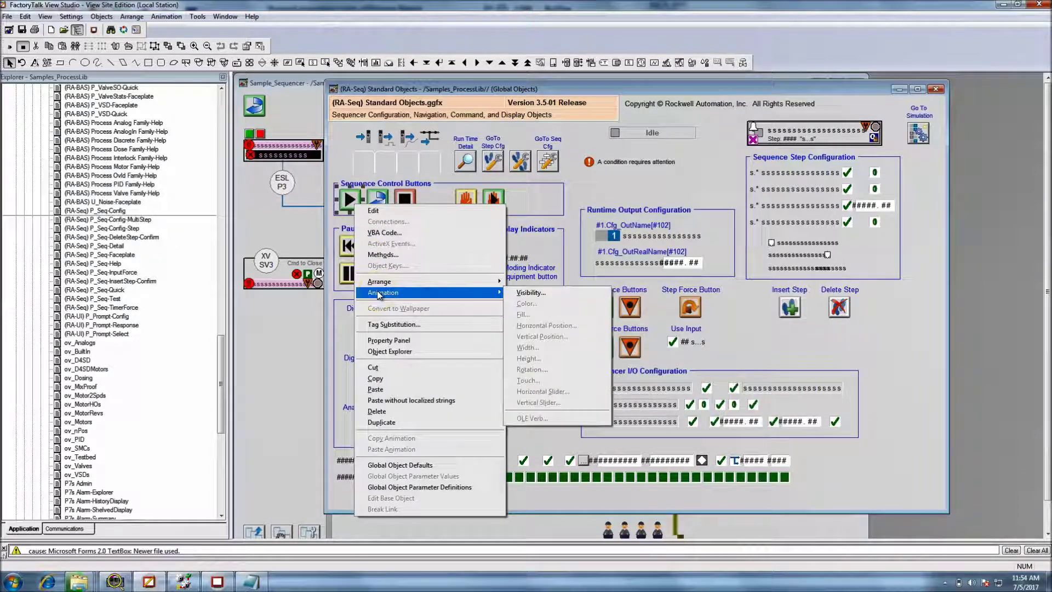
click(402, 327)
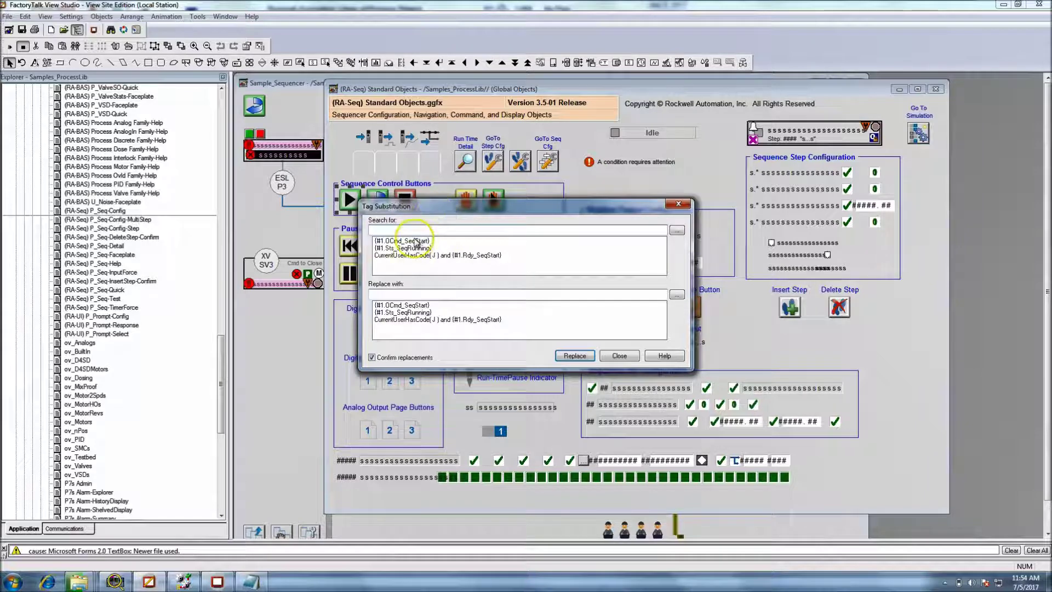
click(619, 355)
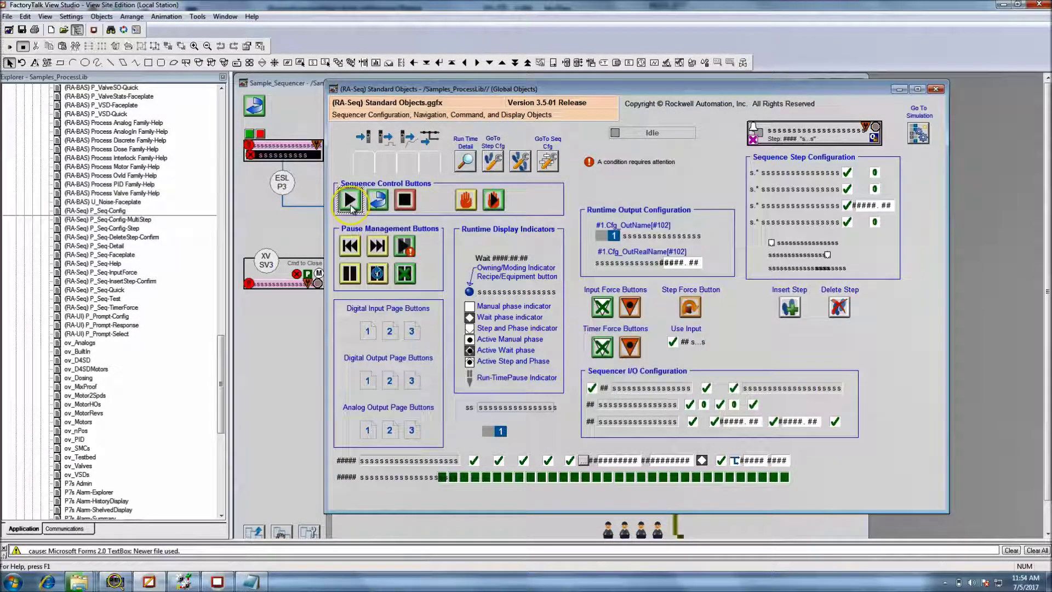
- Check the animations on the start button's inner elements and view the properties of its start icon image
right_click(350, 205)
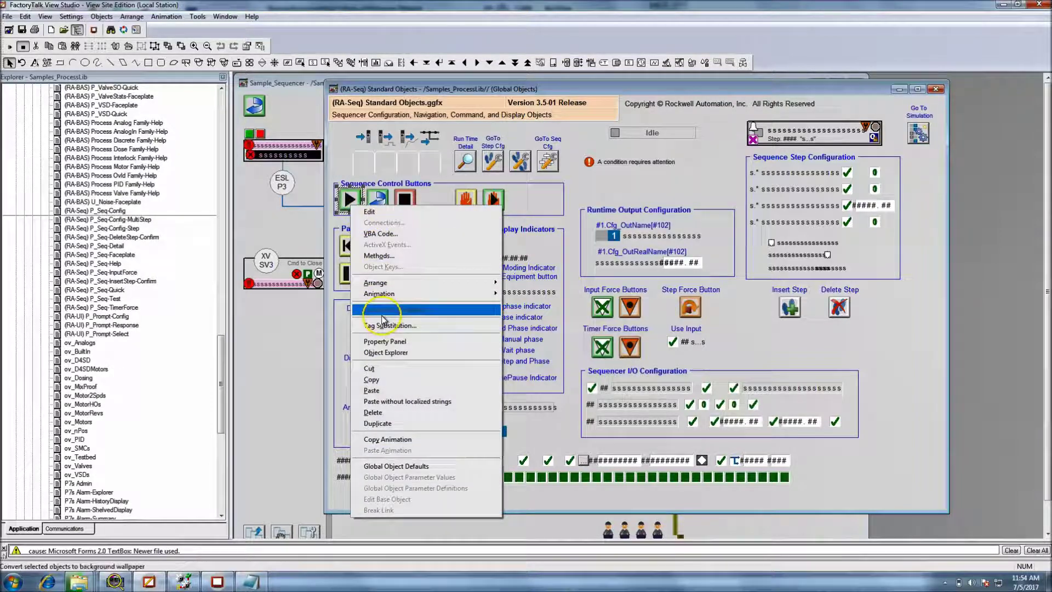
mouse_move(386, 293)
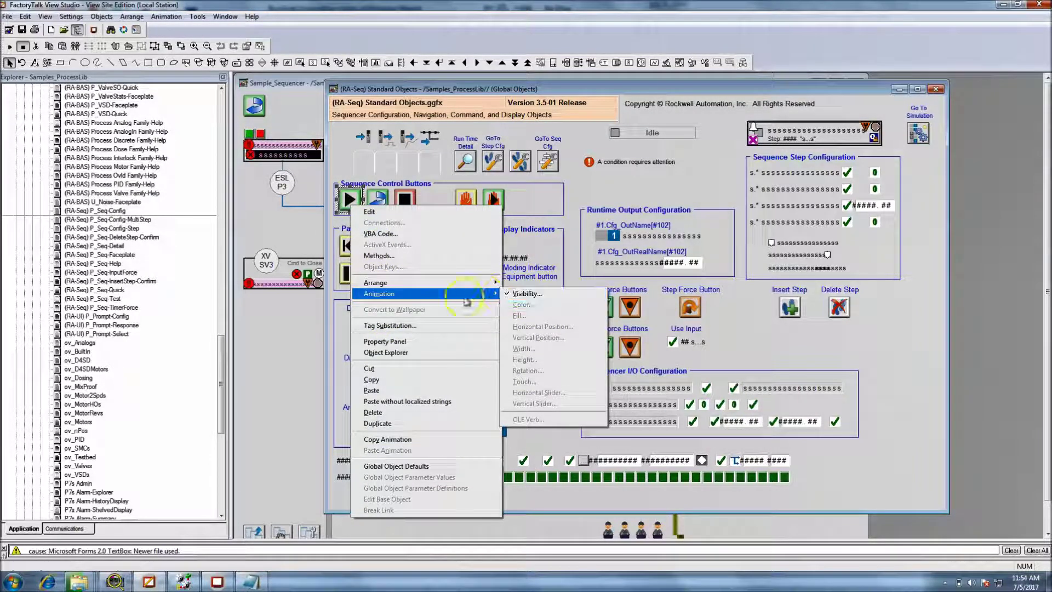
click(349, 201)
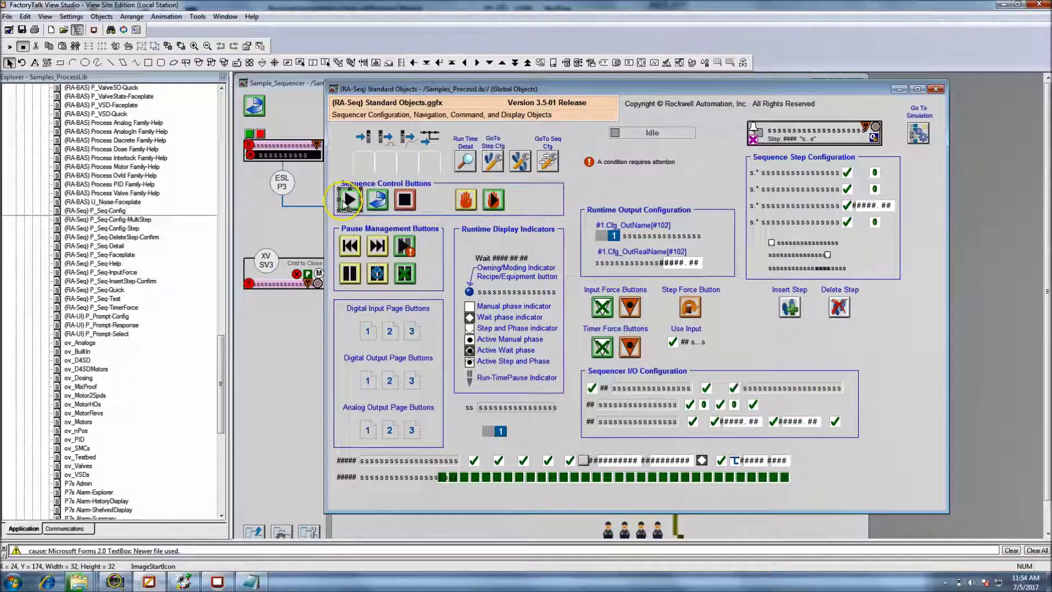
right_click(349, 200)
mouse_move(400, 297)
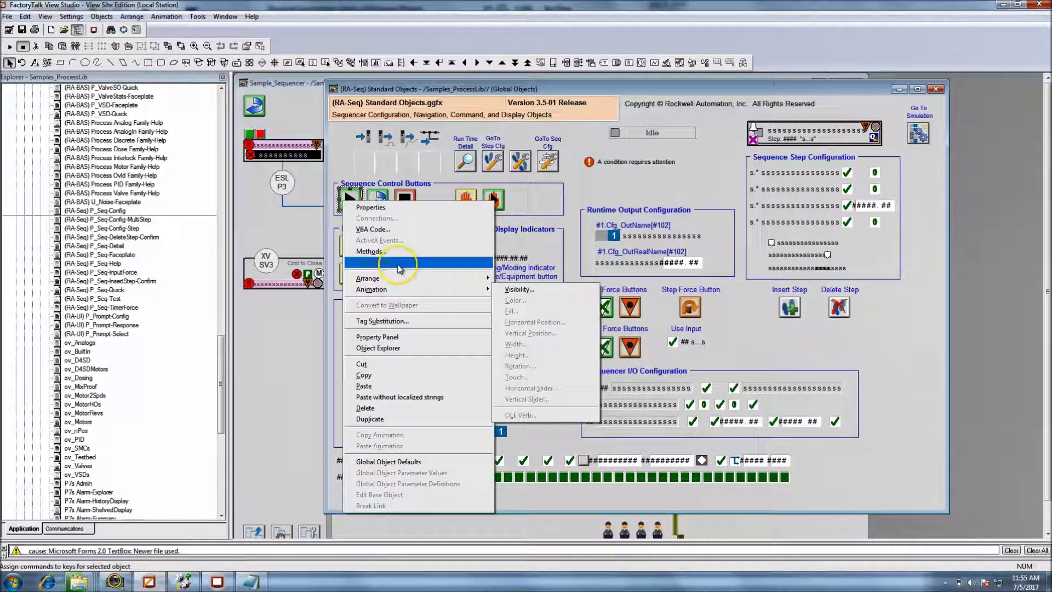
click(403, 209)
click(133, 295)
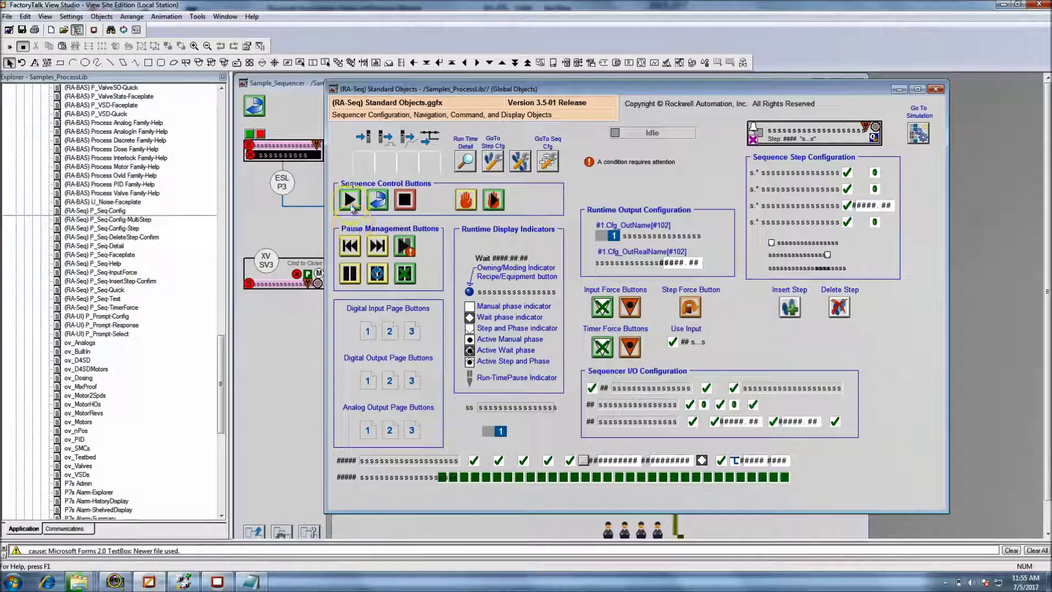
- Recheck the animation options of the start button and its inner elements in the Sequence Control Buttons
right_click(350, 201)
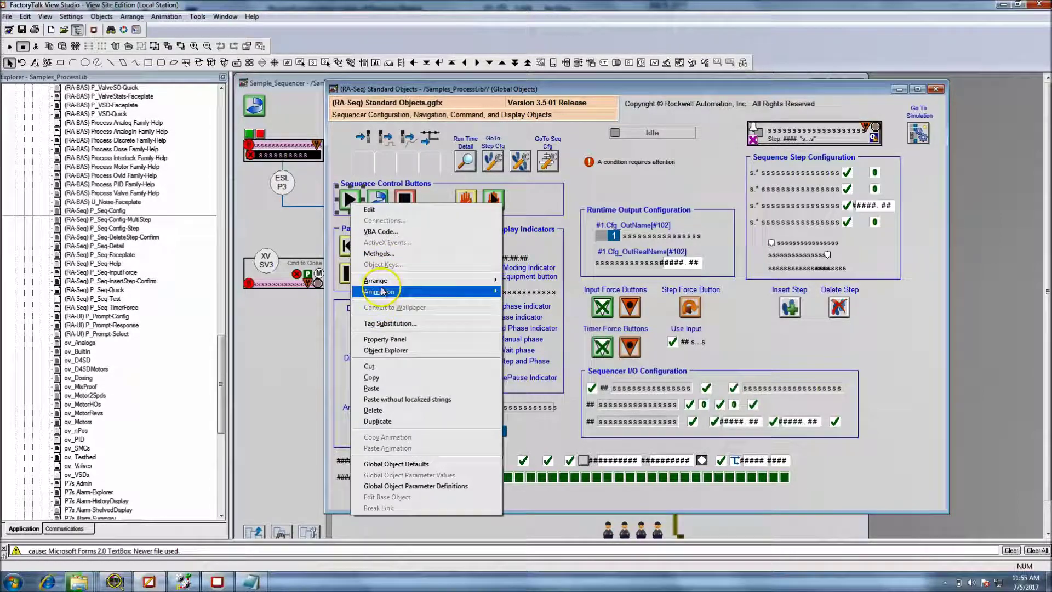
click(382, 211)
right_click(340, 197)
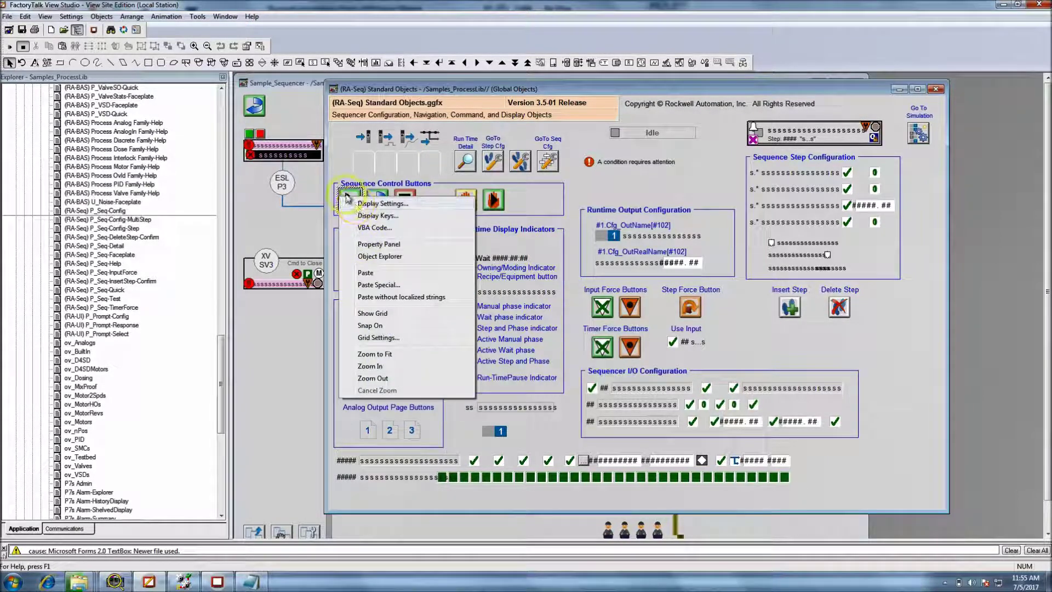
key(Escape)
right_click(347, 196)
mouse_move(390, 283)
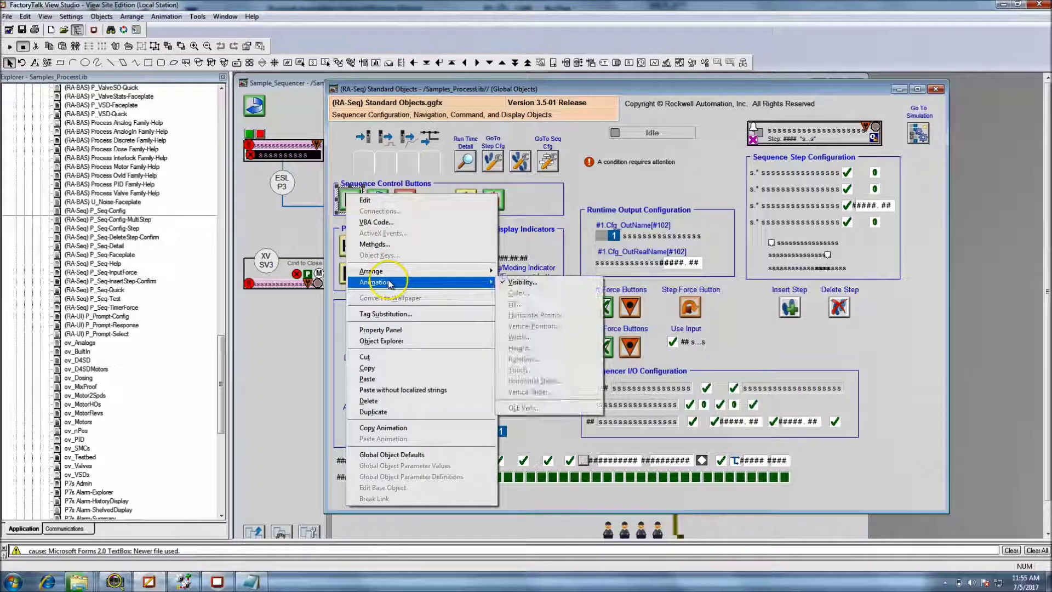
click(353, 199)
right_click(353, 201)
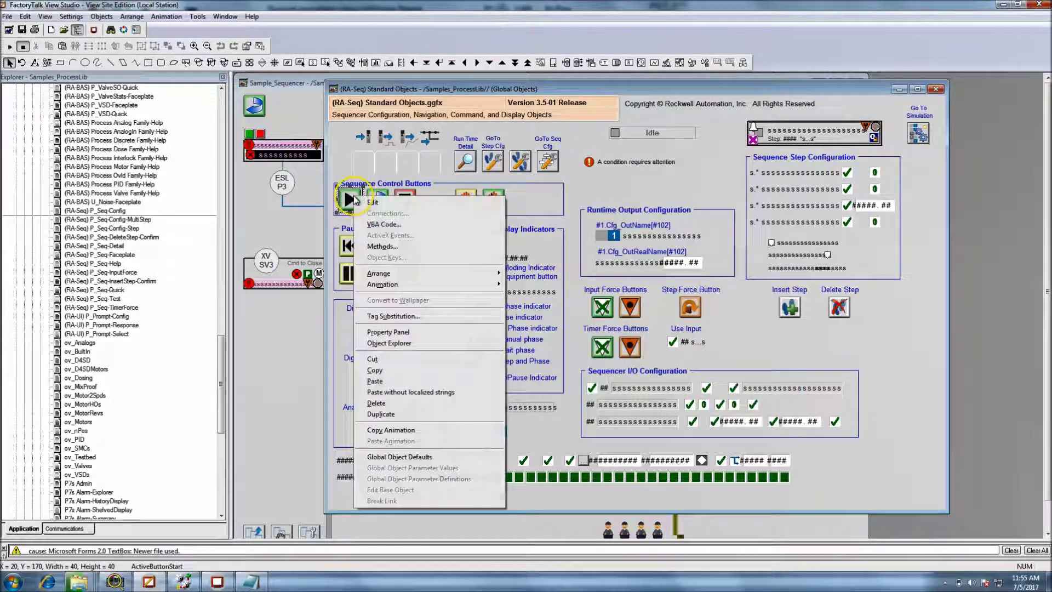
mouse_move(380, 285)
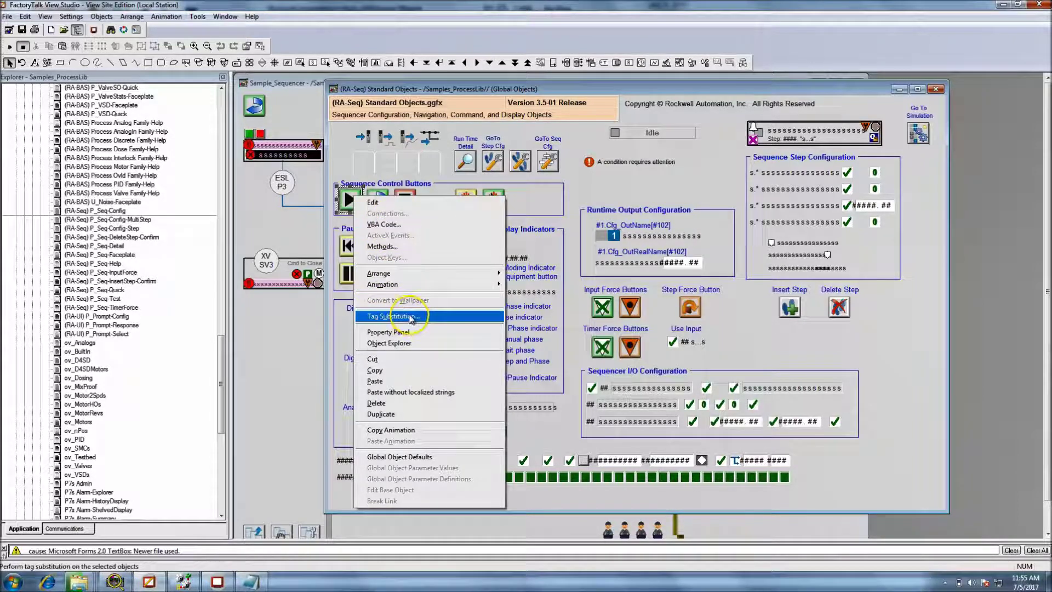
click(349, 204)
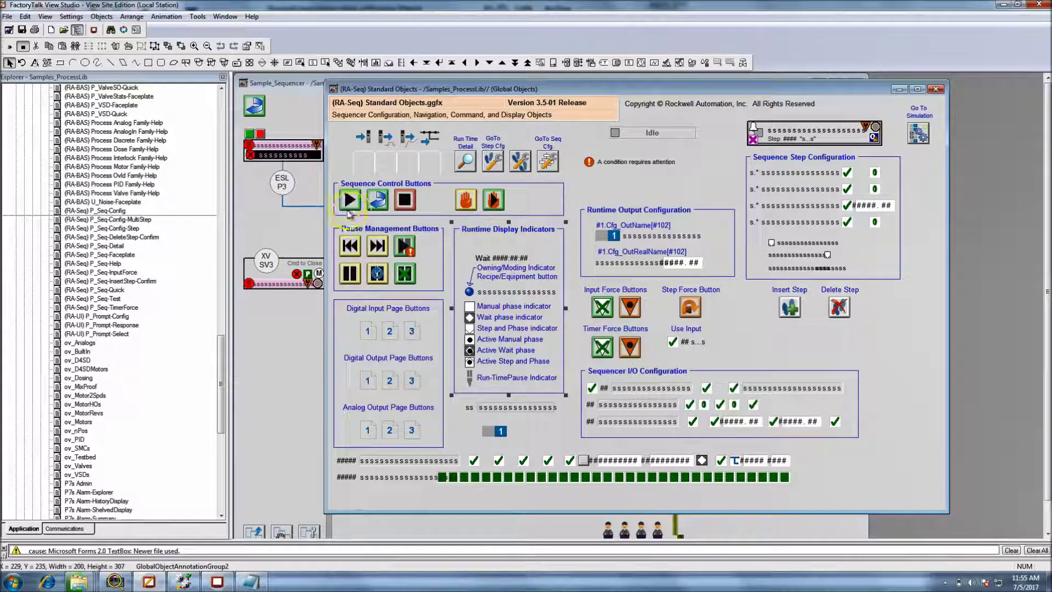
- Copy the {#1.OCmd_SeqStart} tag from the start button's Tag Substitution list into the Notepad notes, and close the Tag Substitution dialog
right_click(349, 204)
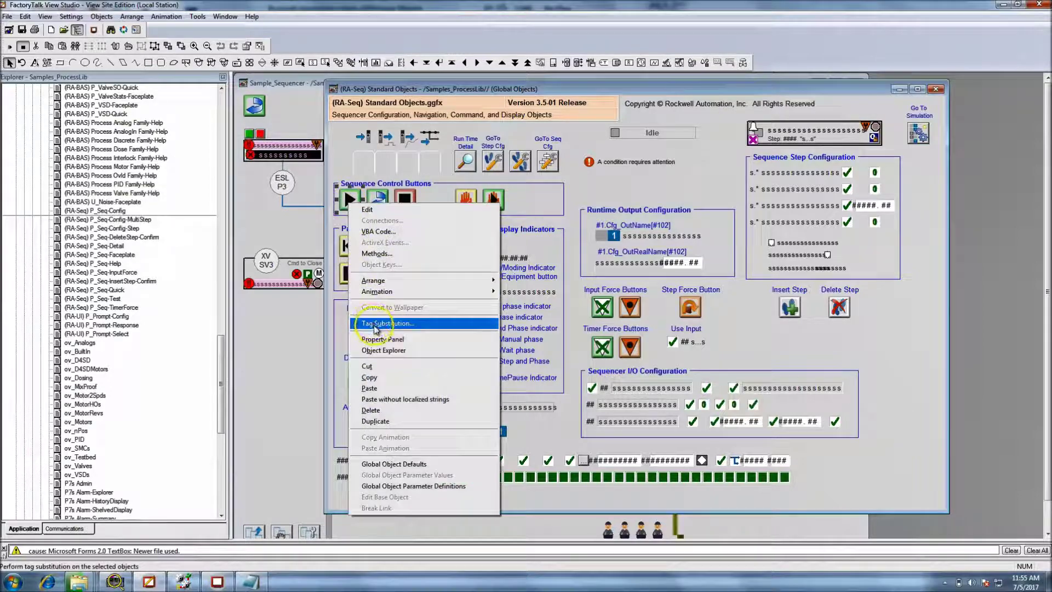
click(376, 324)
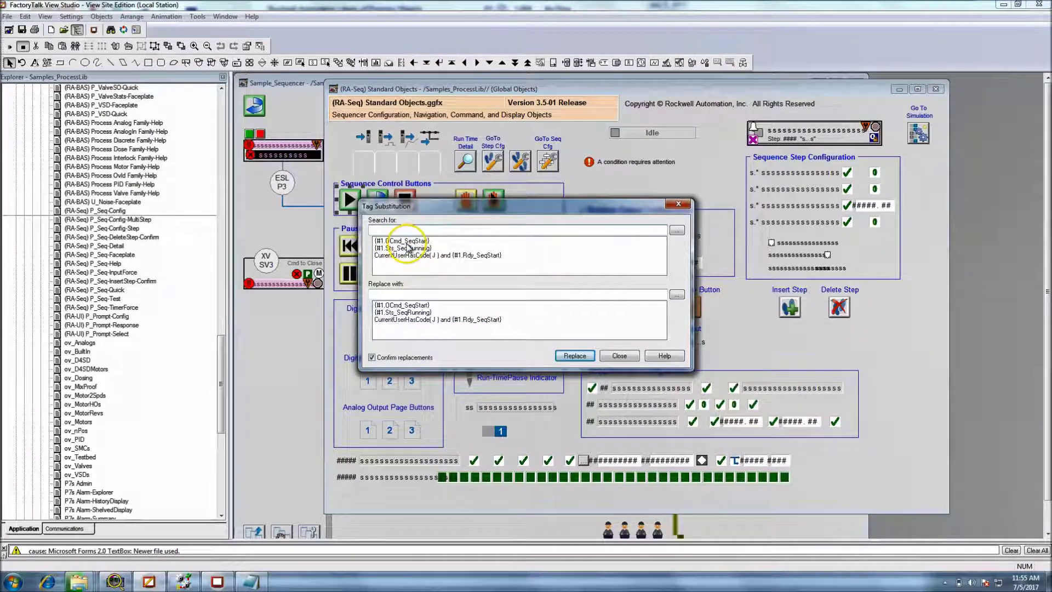
click(391, 241)
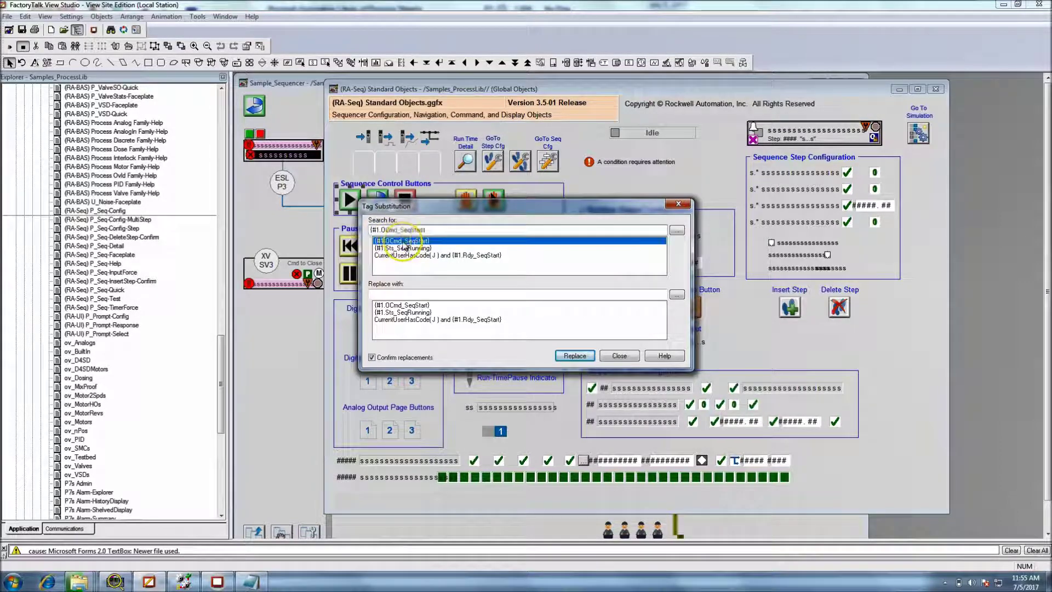
drag(433, 231, 370, 229)
right_click(378, 229)
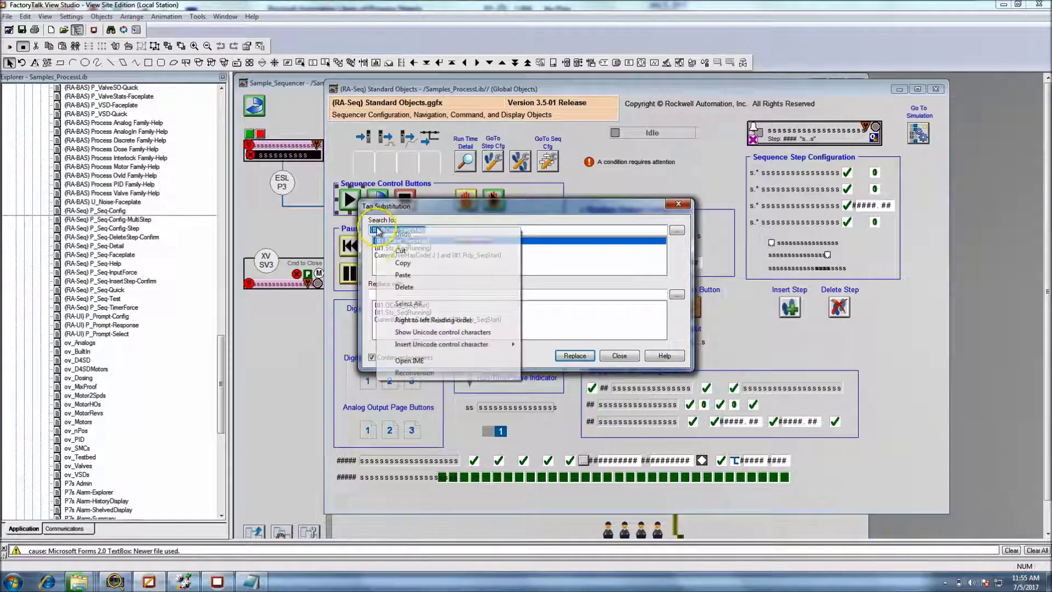
click(389, 269)
click(251, 581)
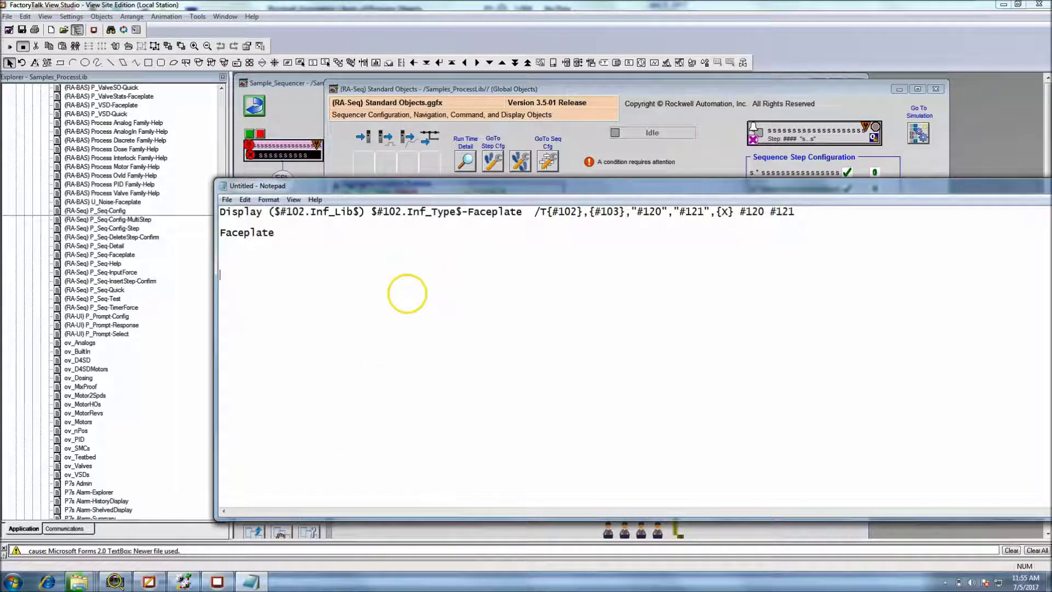
key(ctrl+v)
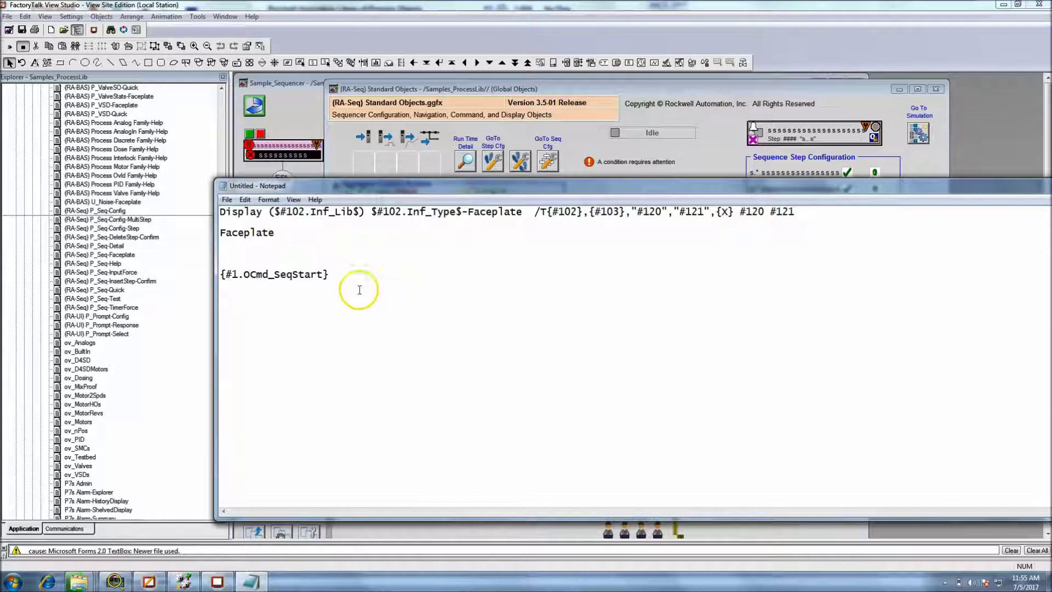
click(603, 152)
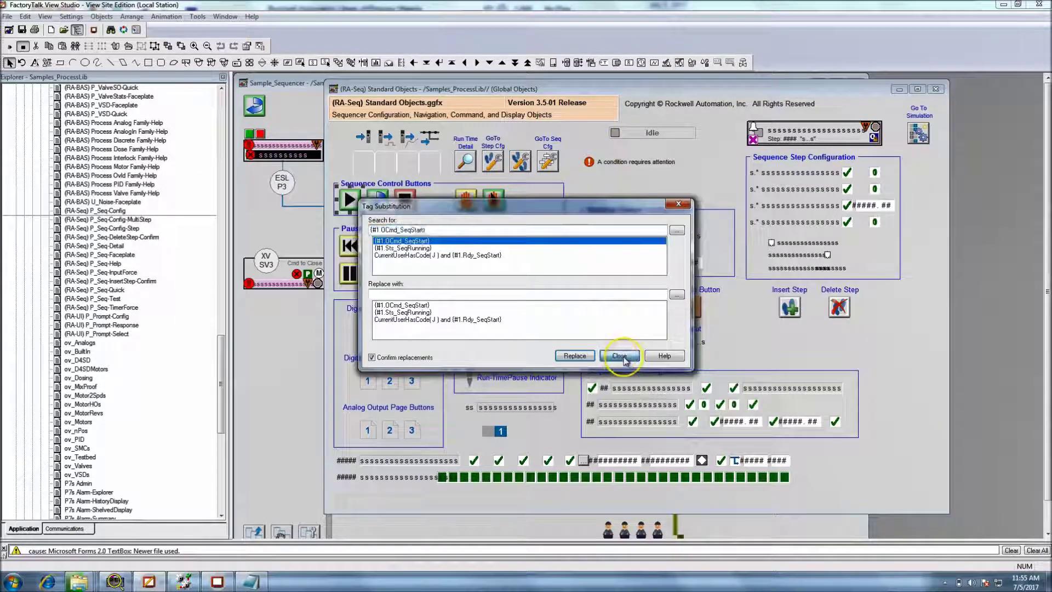
click(619, 355)
- Move the Standard Objects window aside and open the Global Object Parameter Values of the sequencer widget on the Sample_Sequencer display
drag(696, 91, 683, 199)
click(726, 143)
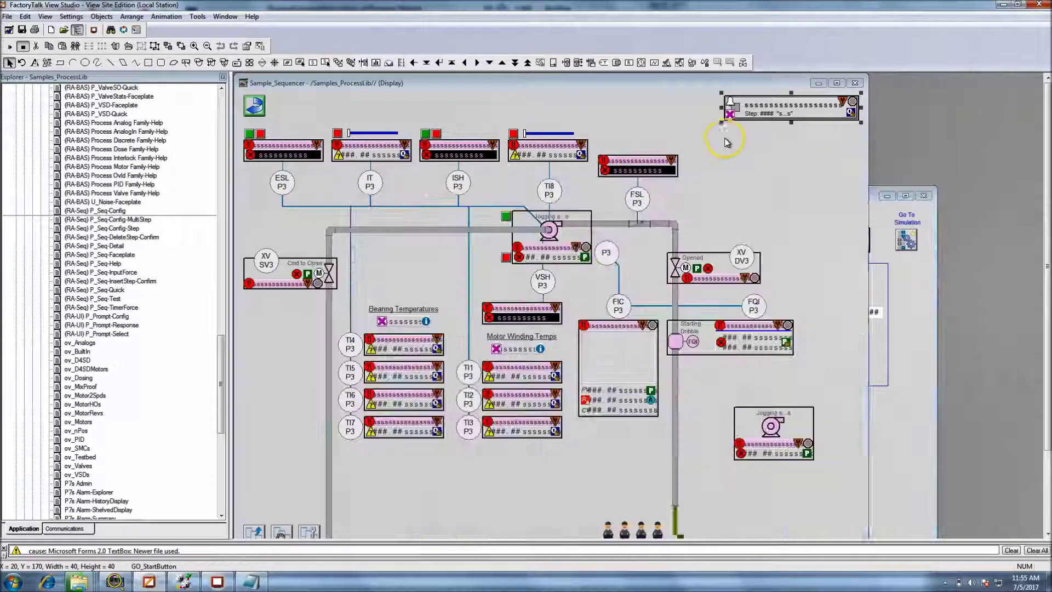
click(744, 112)
right_click(745, 118)
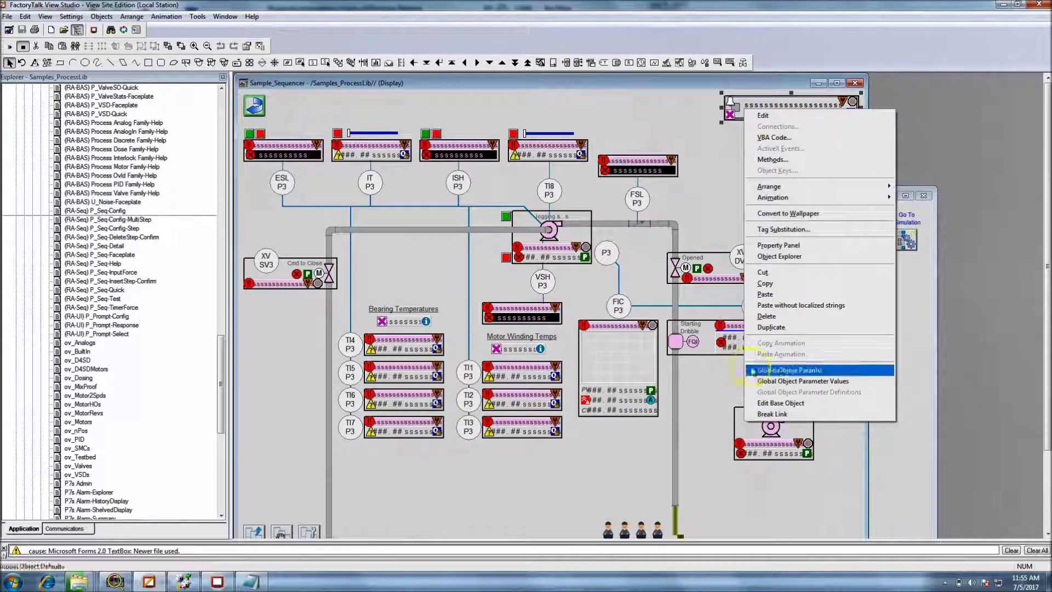
click(778, 383)
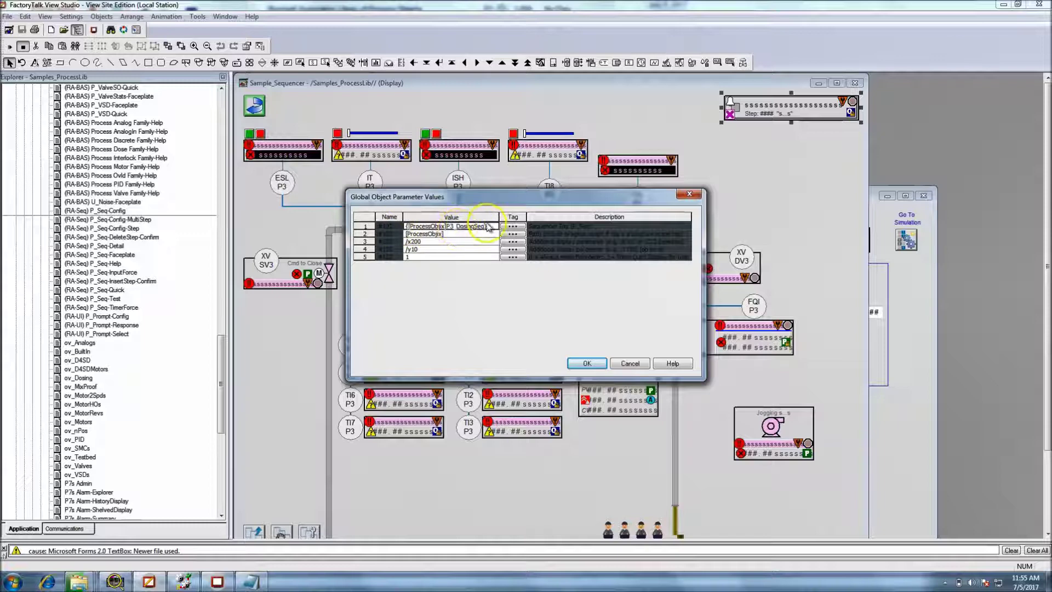
- Copy the {[ProcessObjix]P3_DosingSeq} parameter value into the Notepad notes on the line above {#1.OCmd_SeqStart}
drag(488, 225, 450, 226)
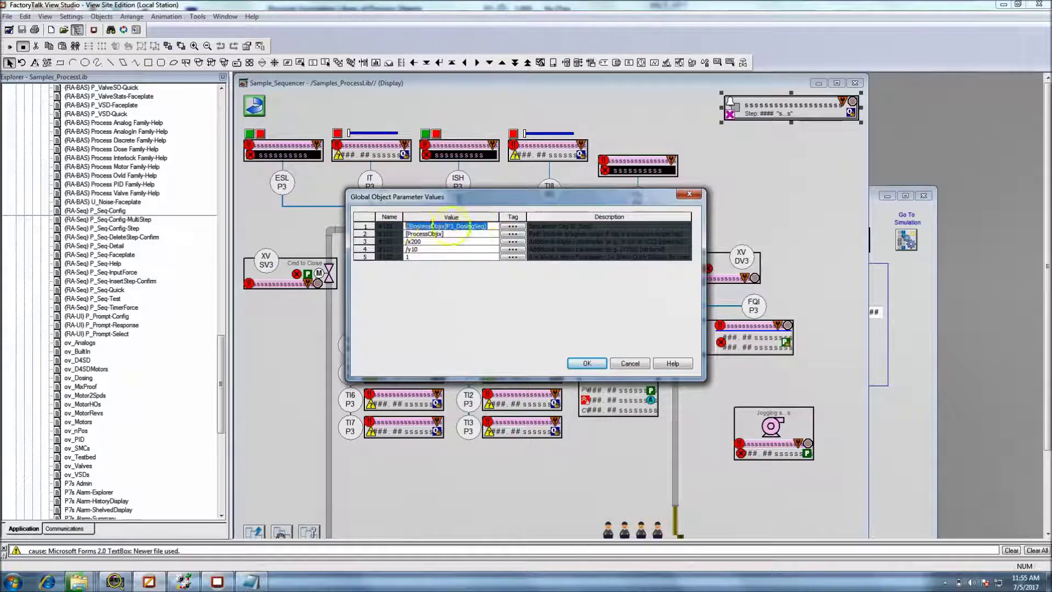
right_click(421, 230)
click(425, 271)
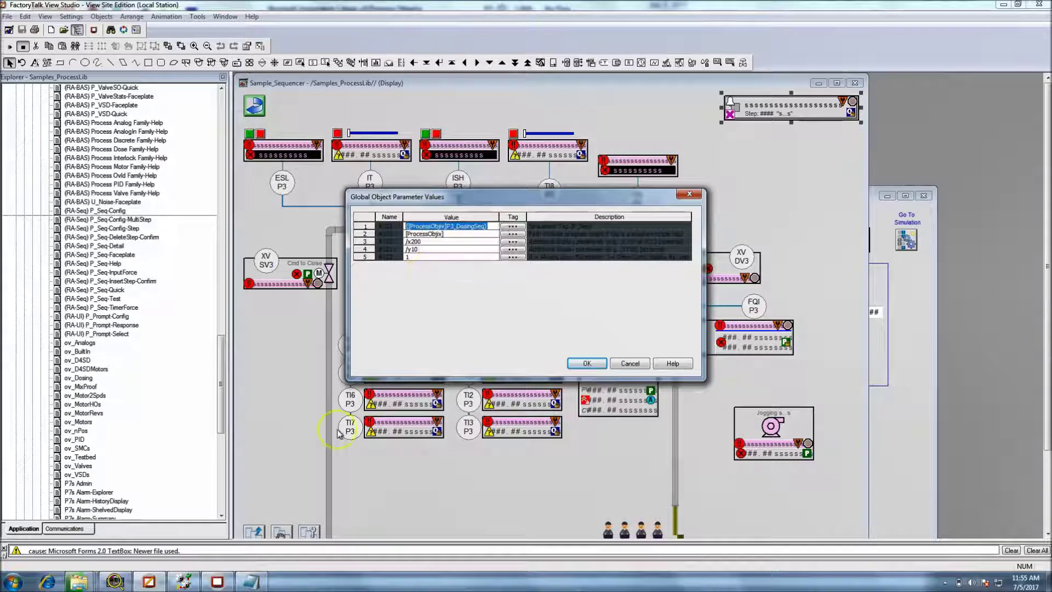
click(252, 581)
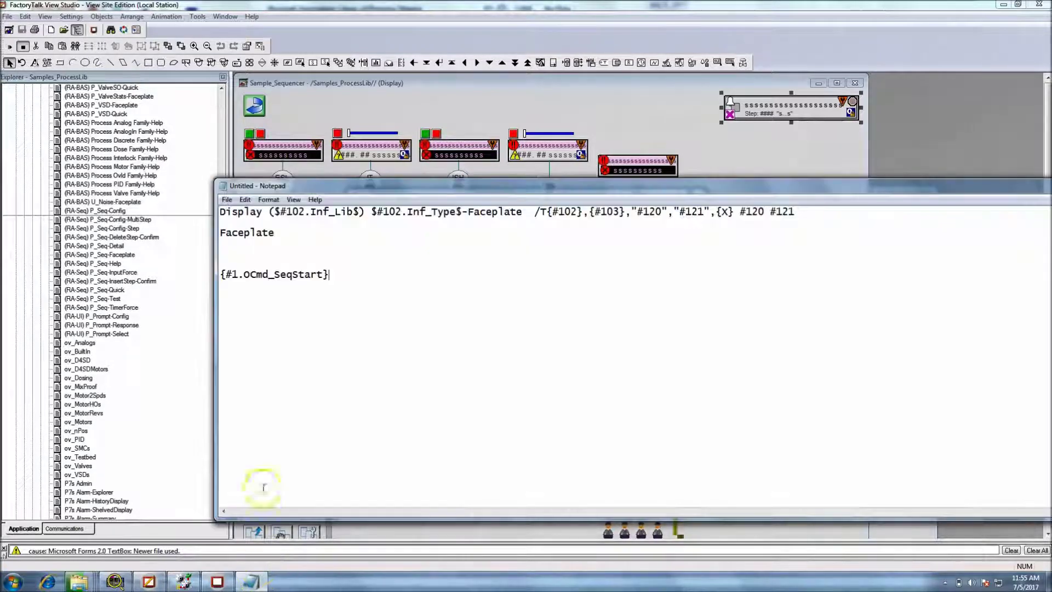
click(278, 261)
key(ctrl+v)
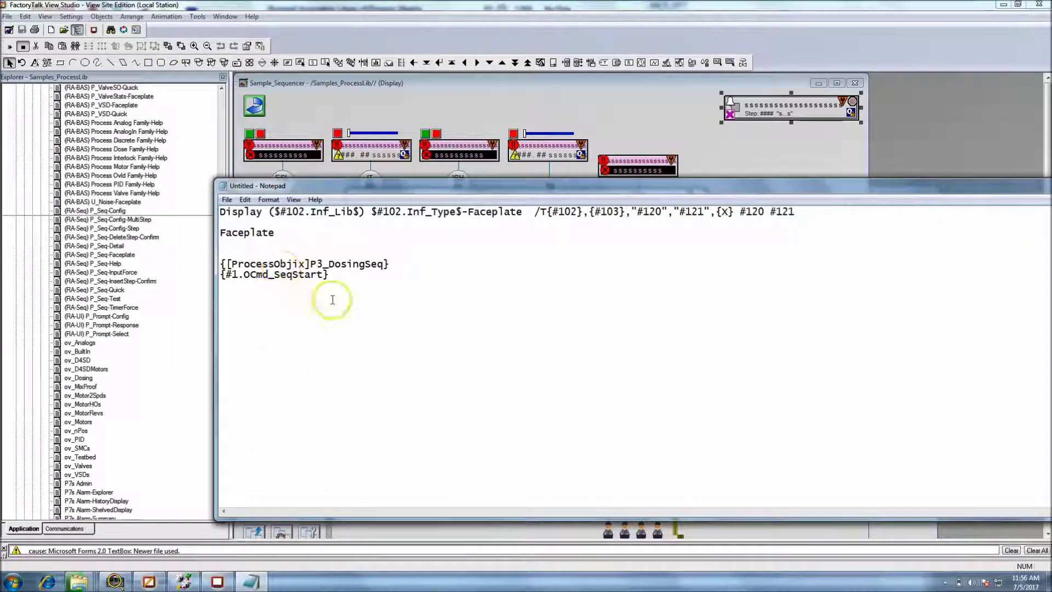
- Append .OCmd_SeqStart to the P3_DosingSeq tag in the notes to form {[ProcessObjix]P3_DosingSeq.OCmd_SeqStart}
drag(323, 282, 245, 280)
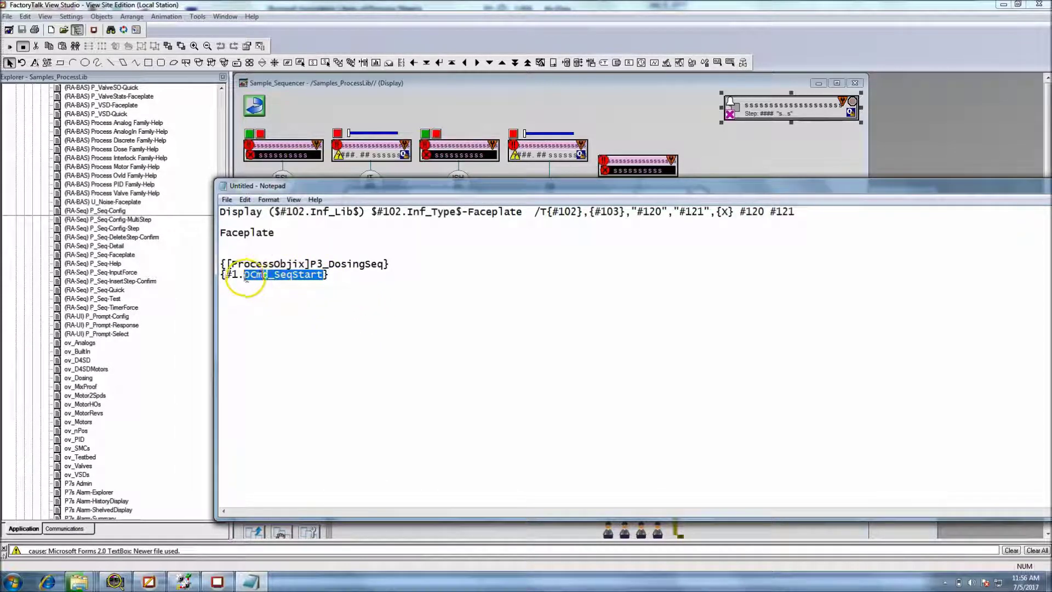
right_click(250, 276)
click(283, 310)
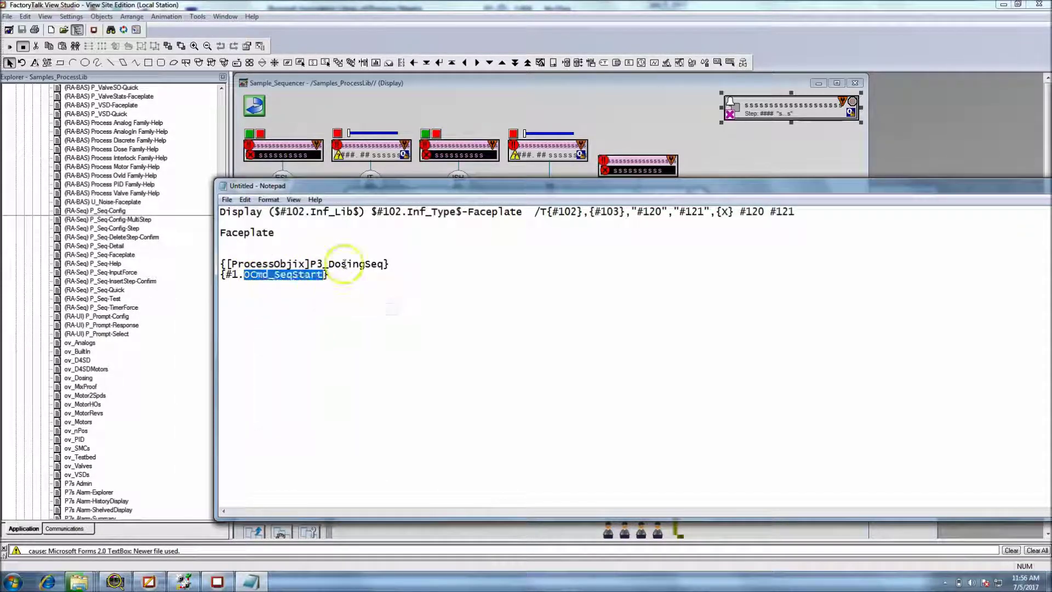
click(385, 265)
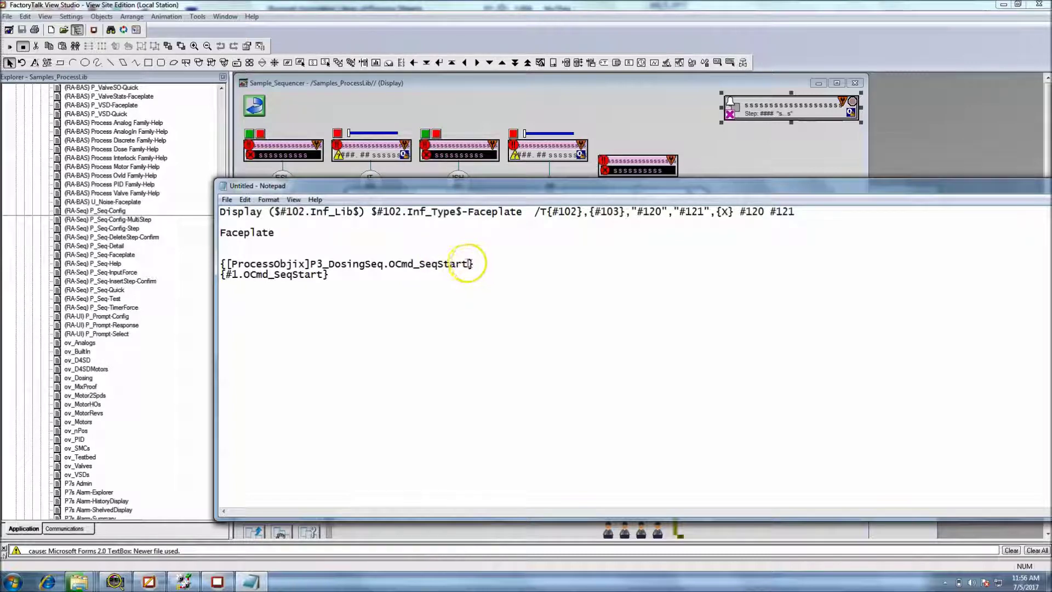
drag(469, 264, 310, 263)
click(378, 303)
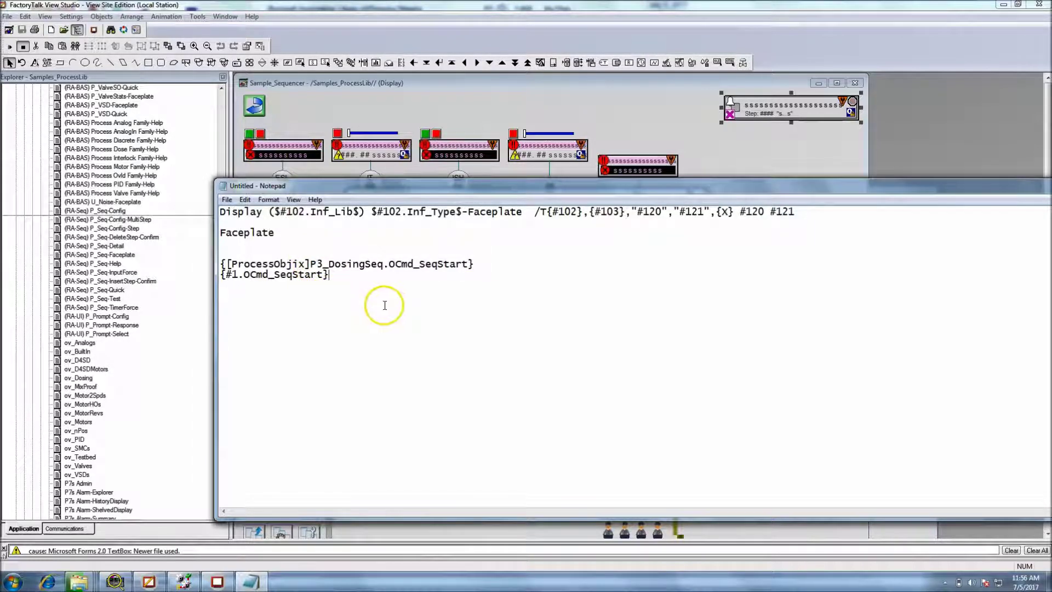
- Copy P3_DosingSeq from the notes, filter the controller tags in RSLogix 5000 by it, and expand the P3_DosingSeq tag
drag(383, 266, 313, 267)
right_click(313, 264)
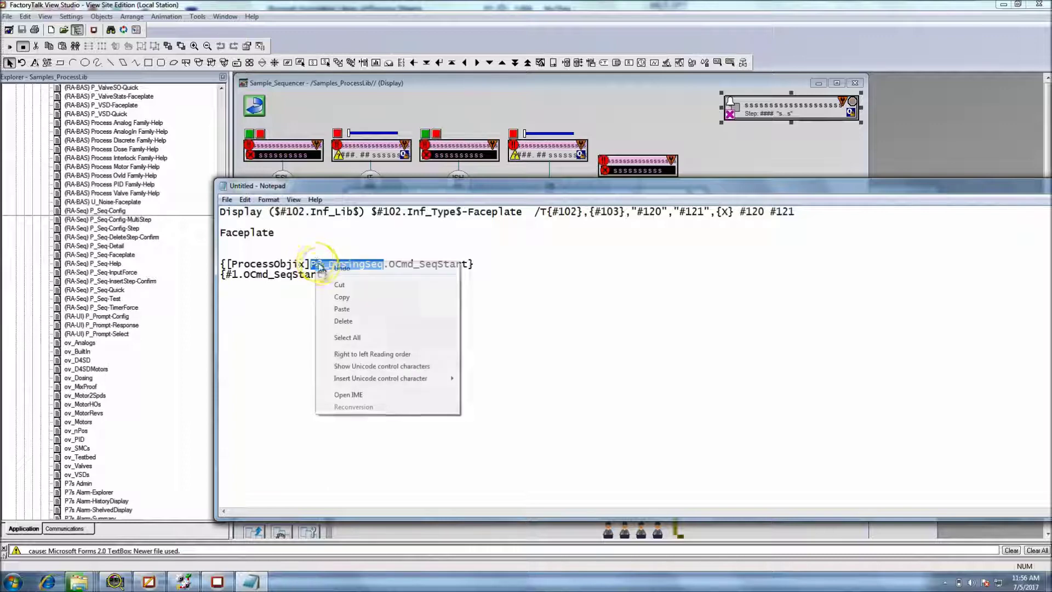
click(343, 297)
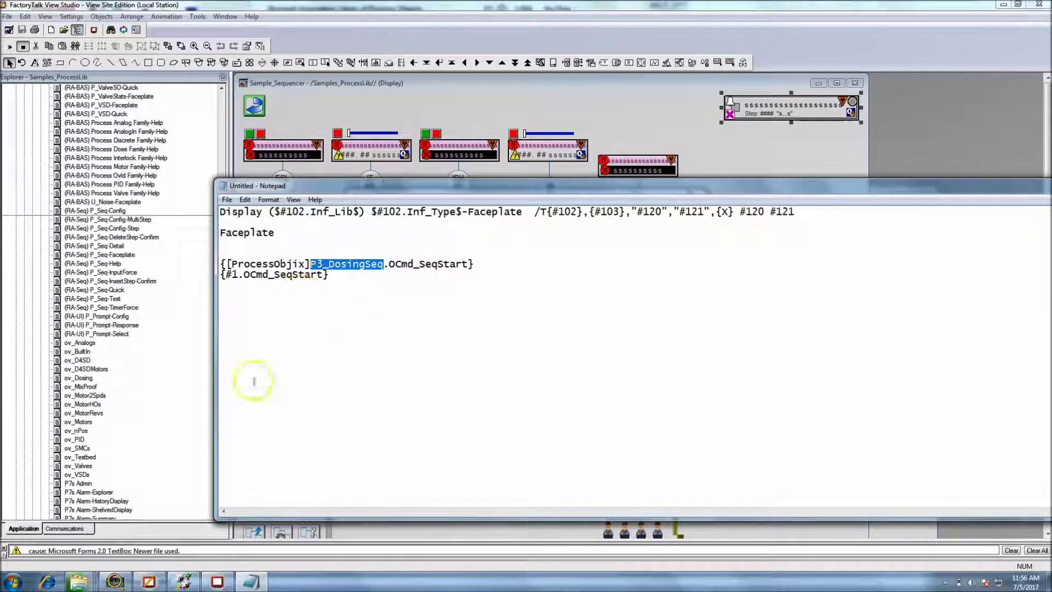
click(181, 582)
double_click(94, 117)
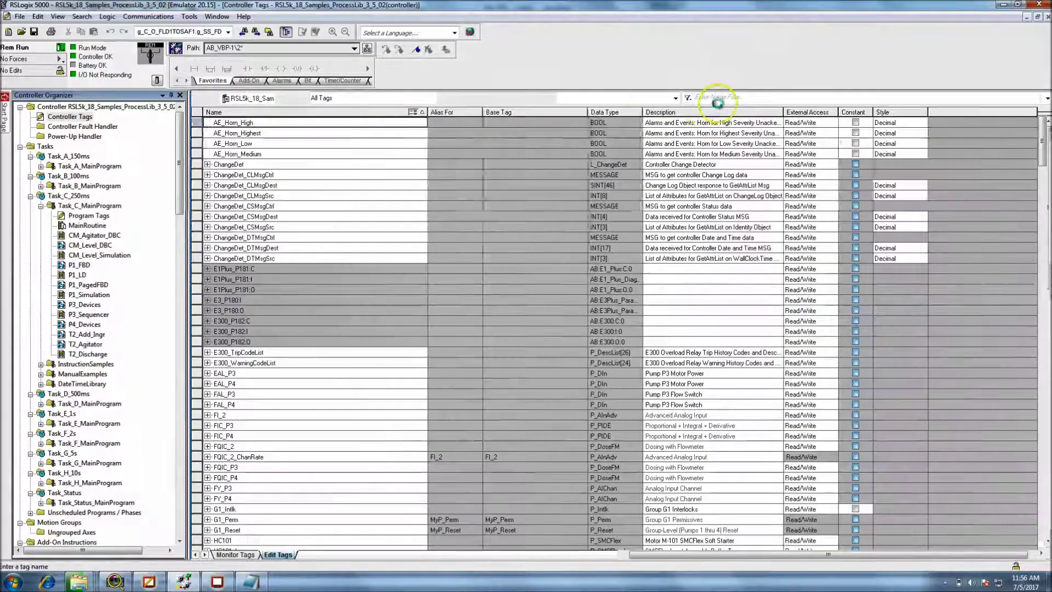
right_click(718, 100)
click(732, 141)
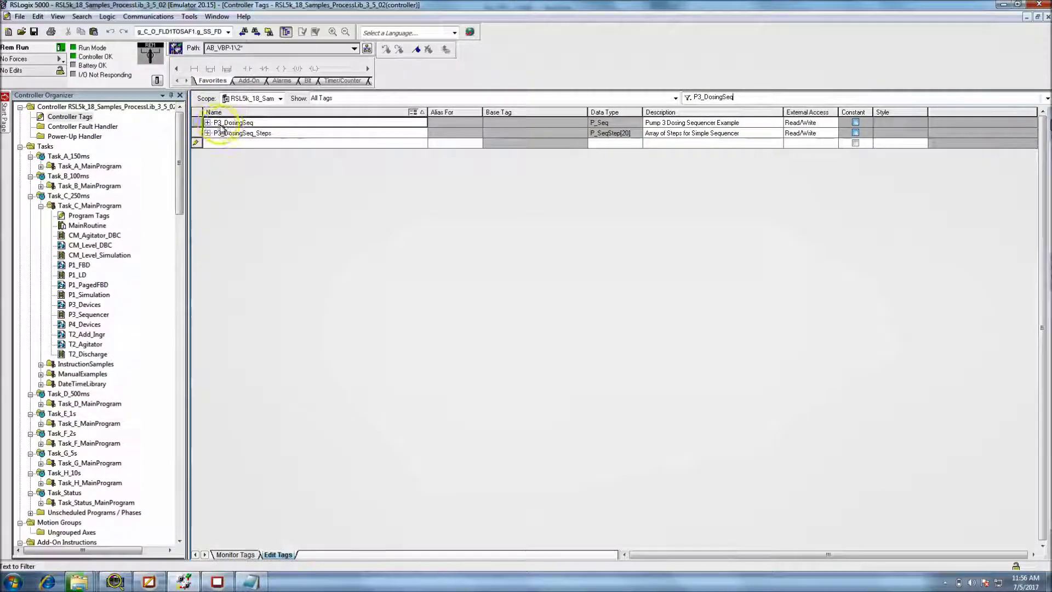
click(207, 122)
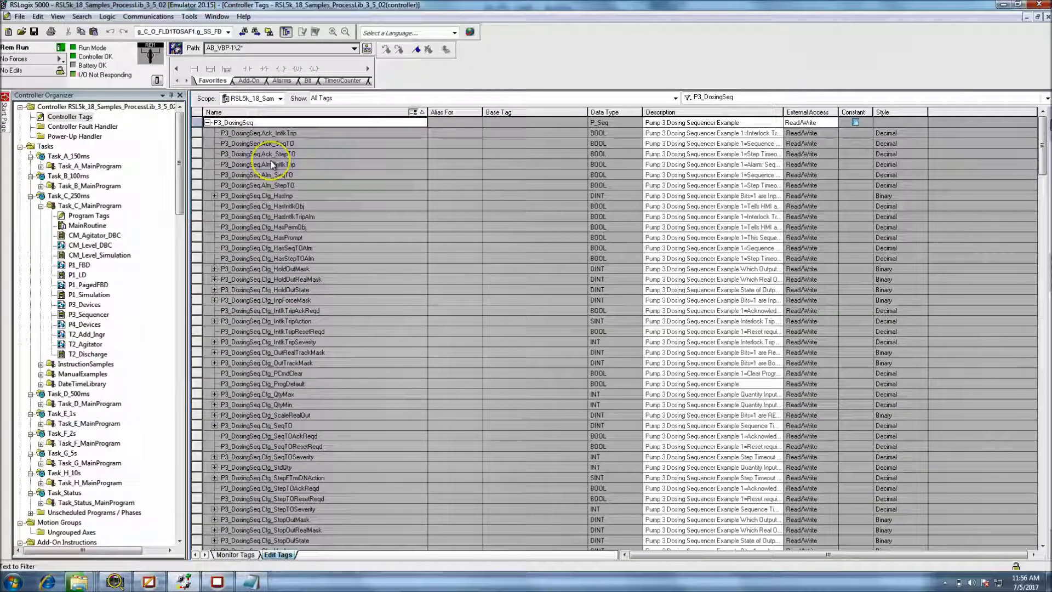
- Check the OCmd_SeqStart member name in the Notepad notes and locate it under P3_DosingSeq in the RSLogix 5000 controller tags
click(251, 582)
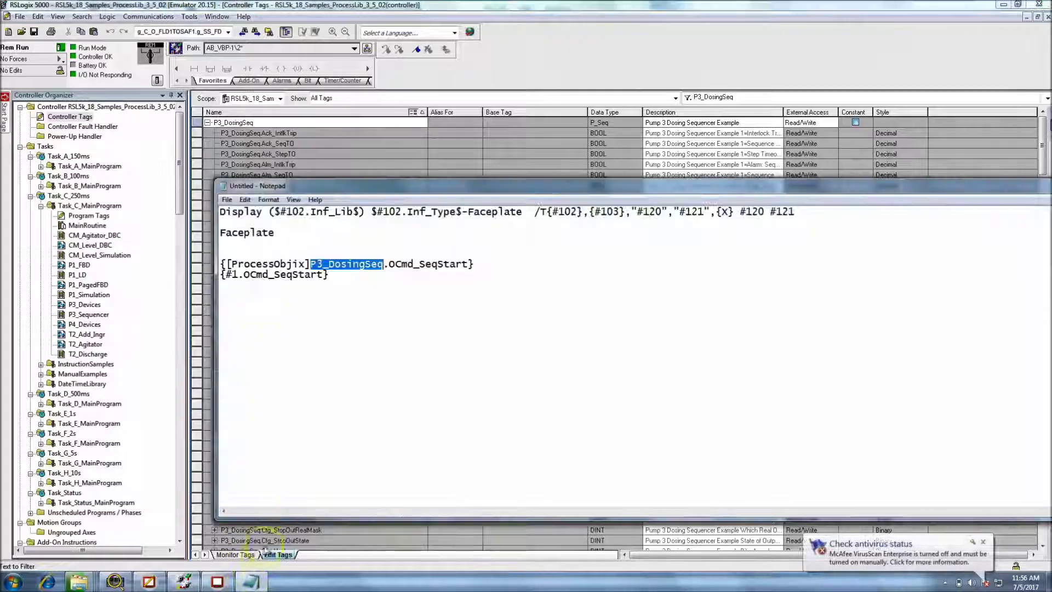
drag(470, 264, 390, 265)
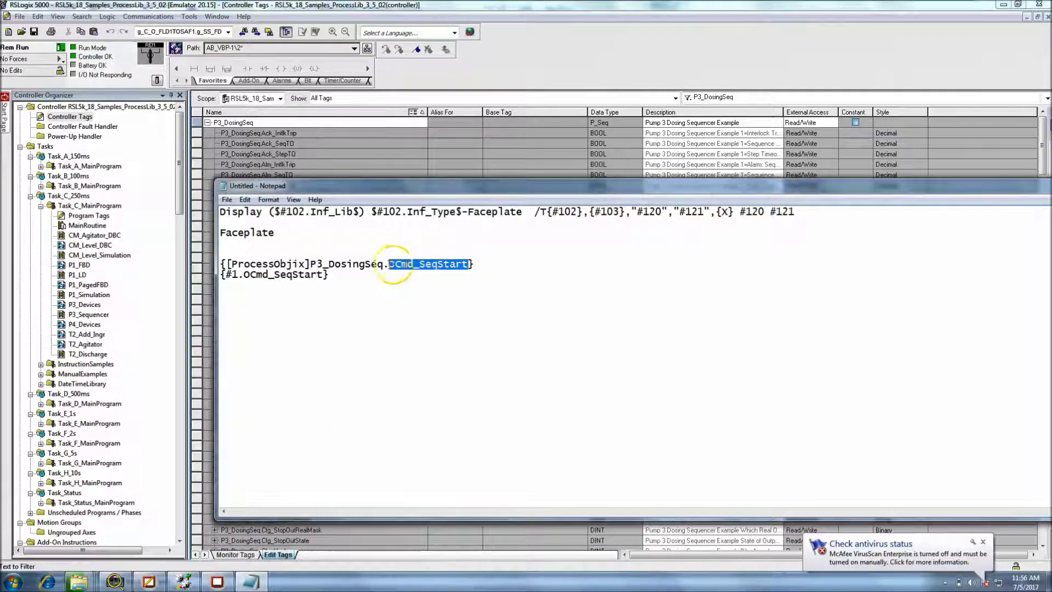
right_click(393, 265)
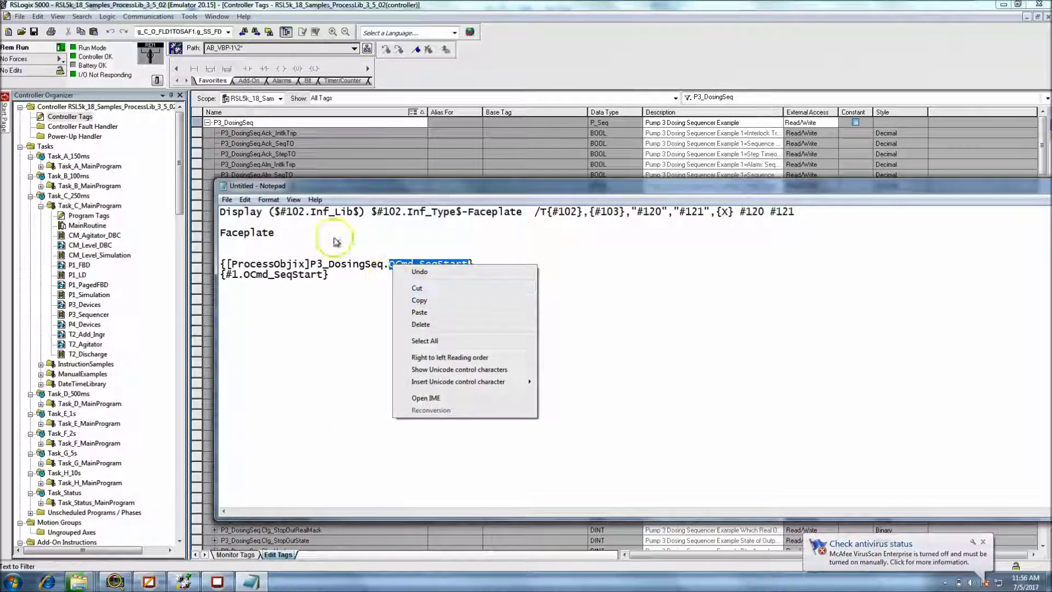
click(392, 281)
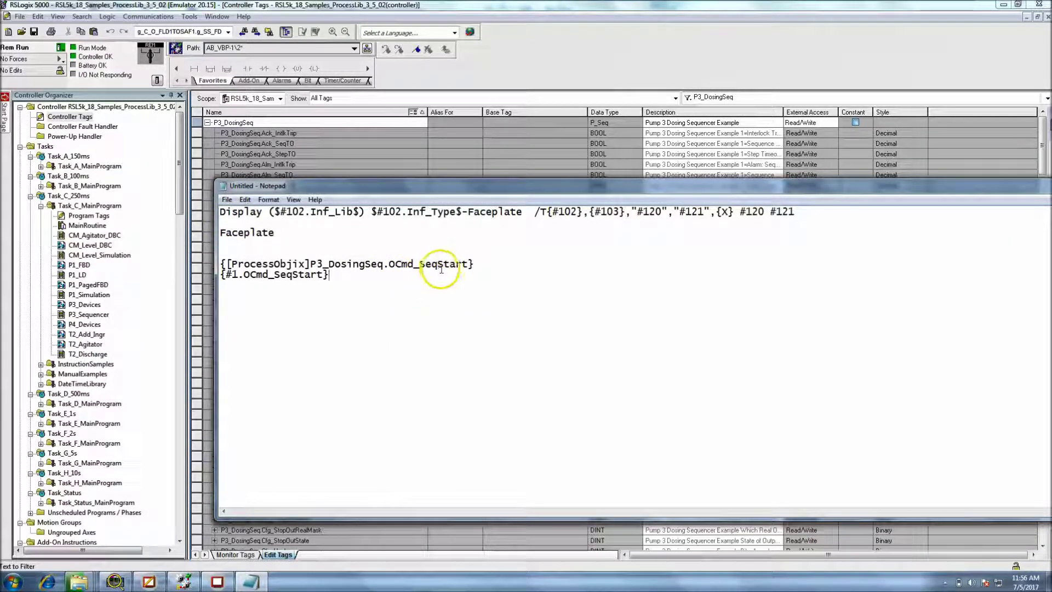
click(198, 222)
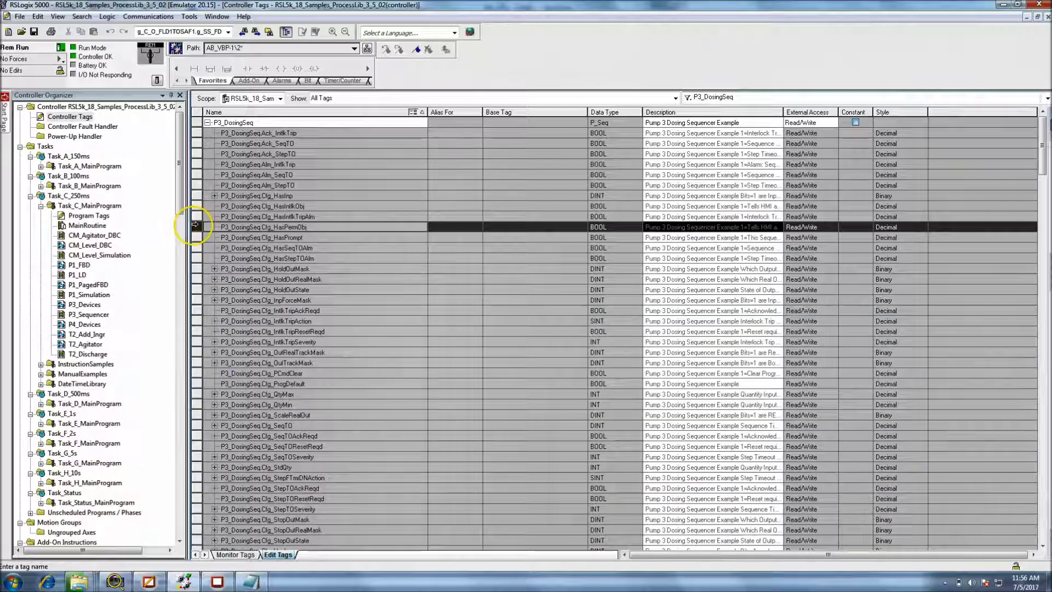
scroll(198, 230, down, 6)
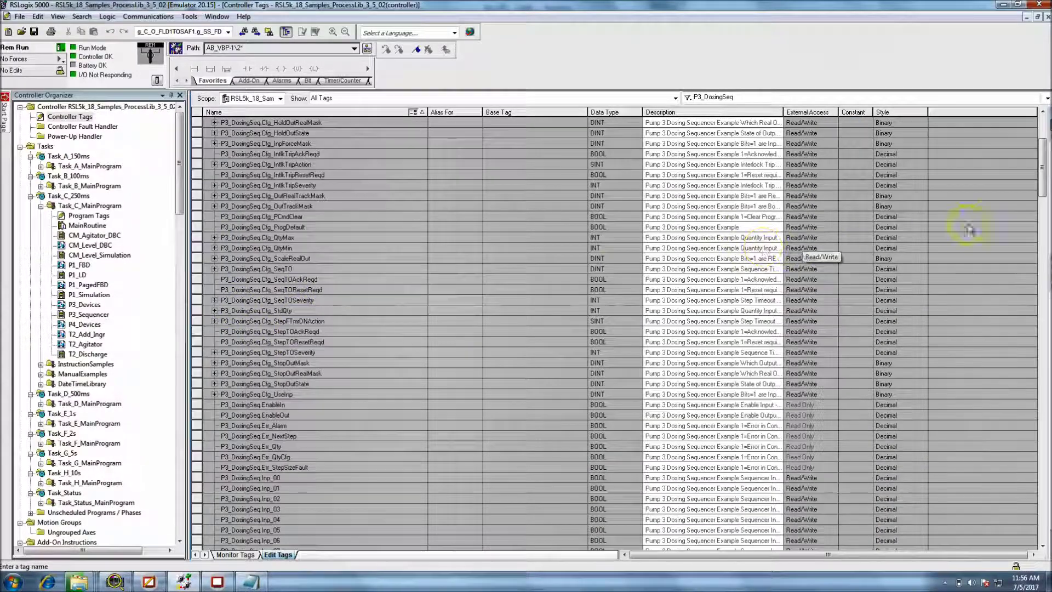
drag(1041, 192, 1036, 274)
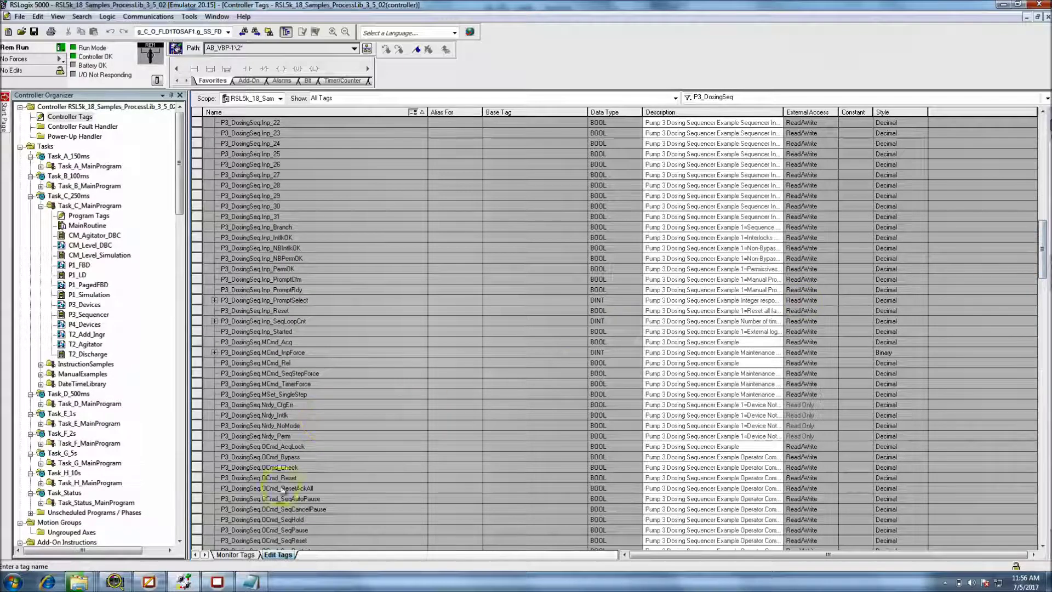
drag(1041, 248, 1041, 257)
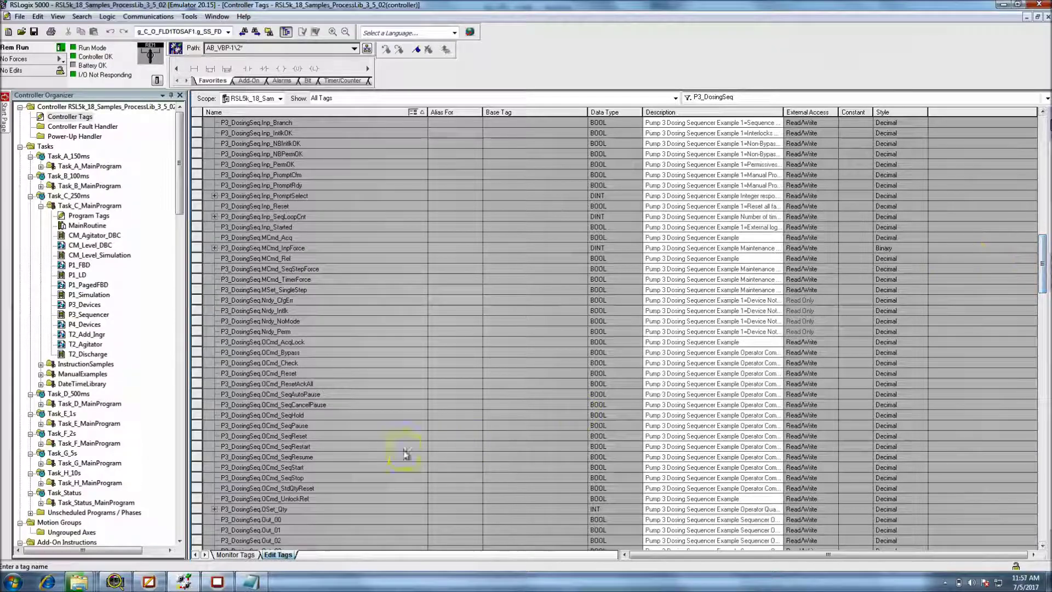
- Copy the P3_DosingSeq.OCmd_SeqStart tag name into the Notepad notes, aligned beneath the same text in the {[ProcessObjix]P3_DosingSeq.OCmd_SeqStart} line
click(325, 466)
click(325, 467)
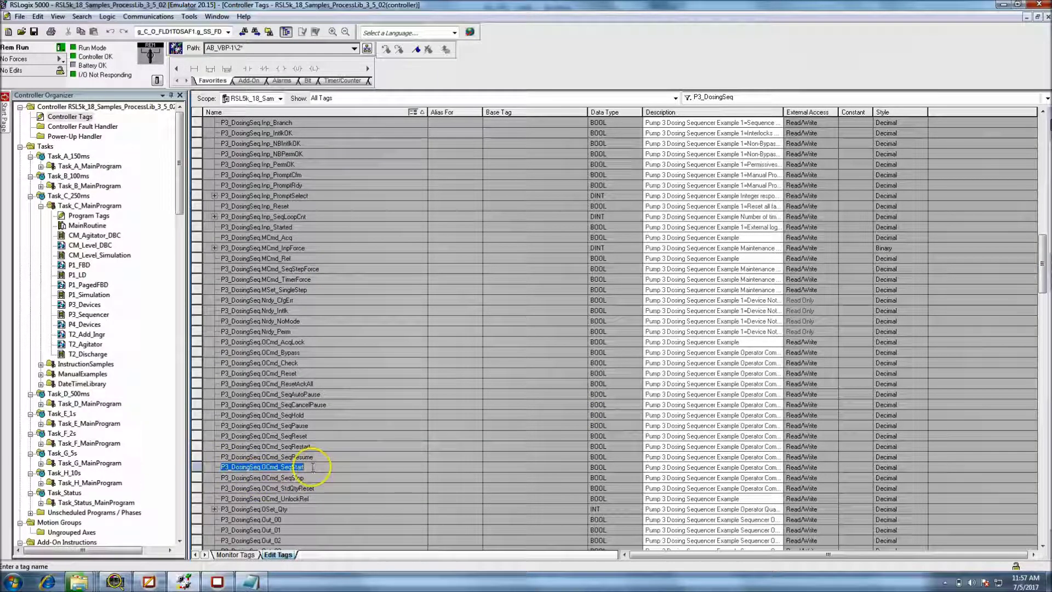
right_click(312, 467)
click(340, 378)
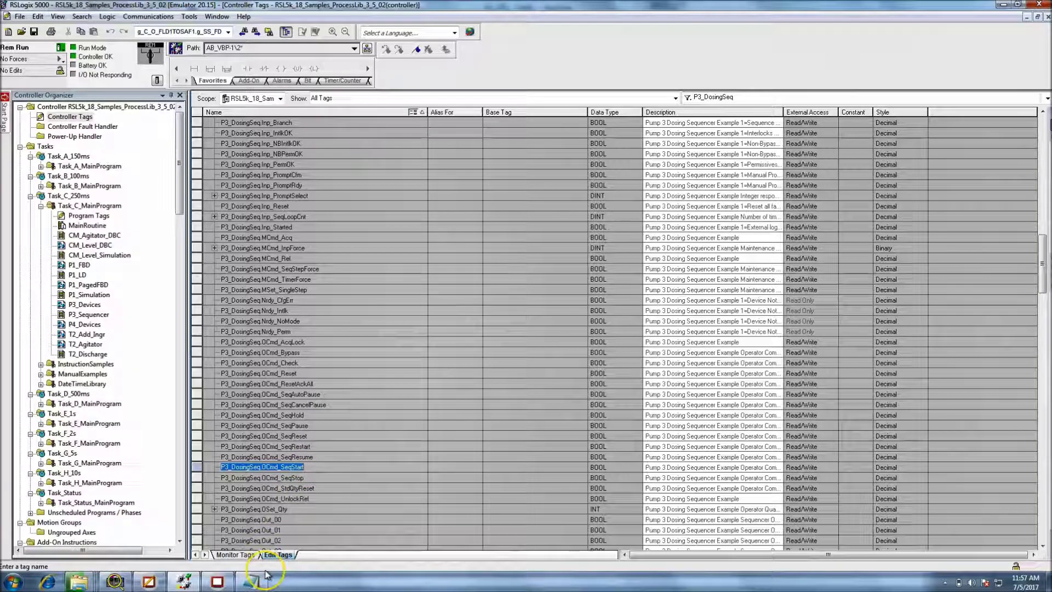
click(252, 582)
click(481, 266)
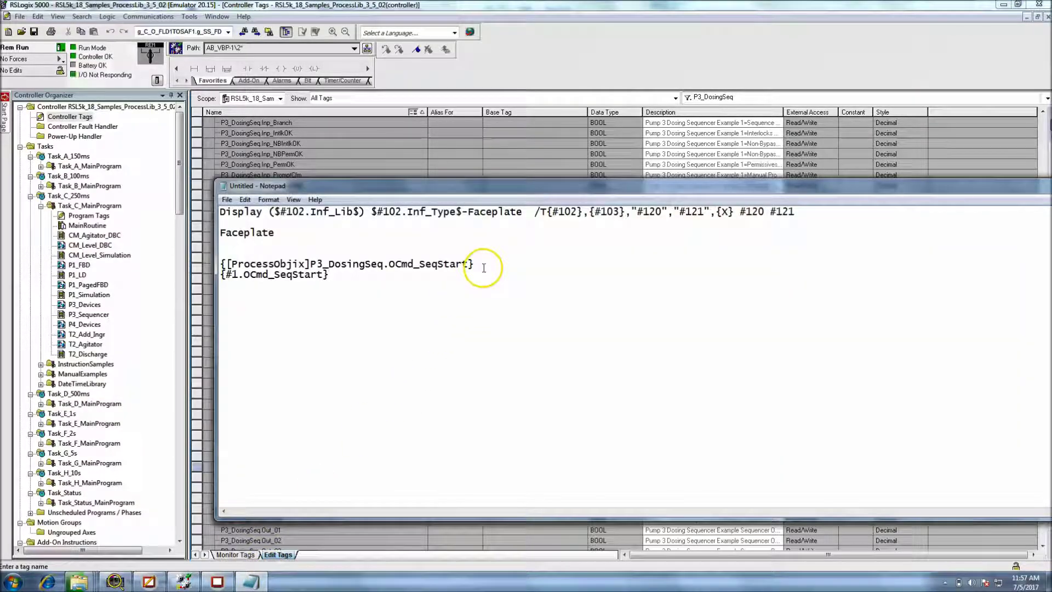
key(Return)
key(ctrl+v)
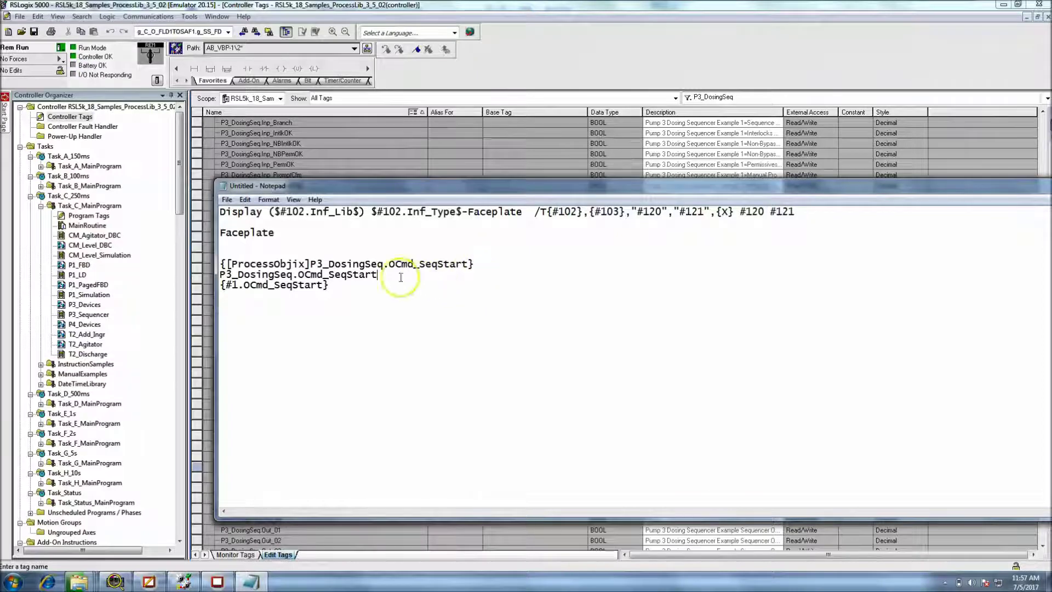
click(219, 274)
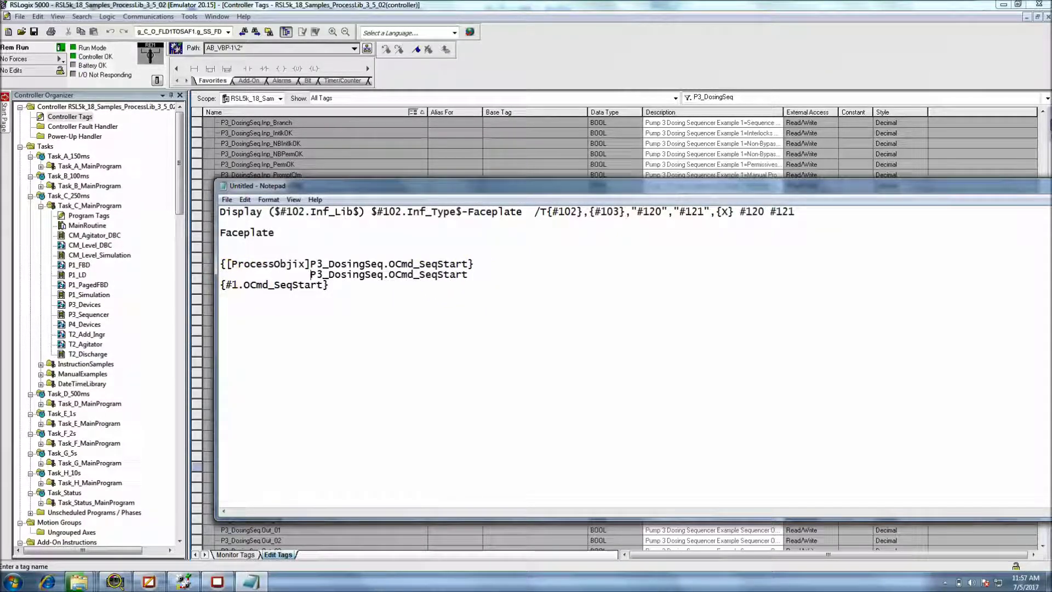
- Copy the bare P3_DosingSeq.OCmd_SeqStart tag name from the notes
click(471, 278)
drag(471, 278, 329, 281)
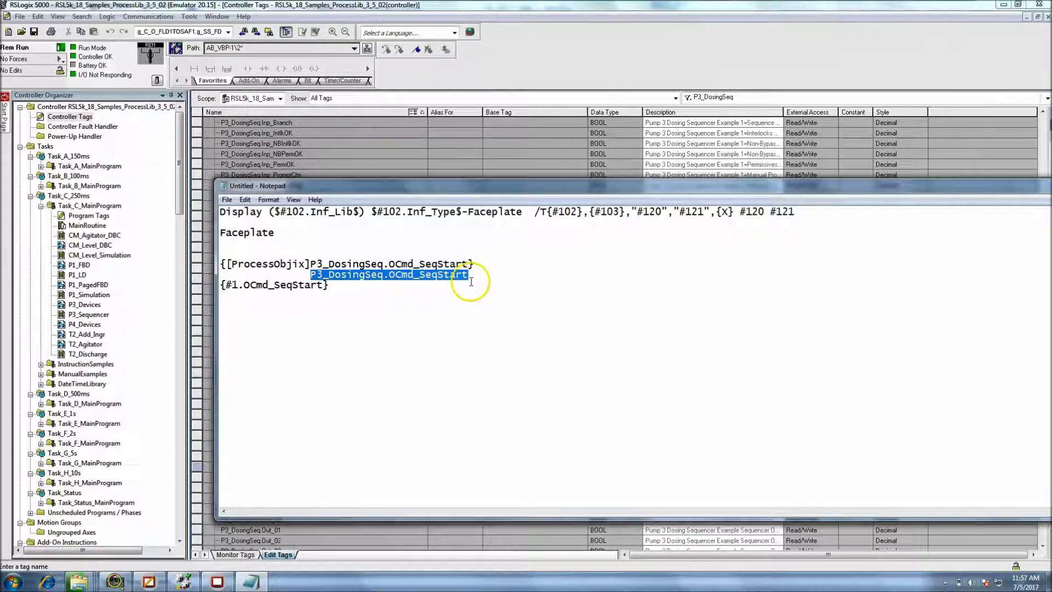
drag(469, 275, 310, 275)
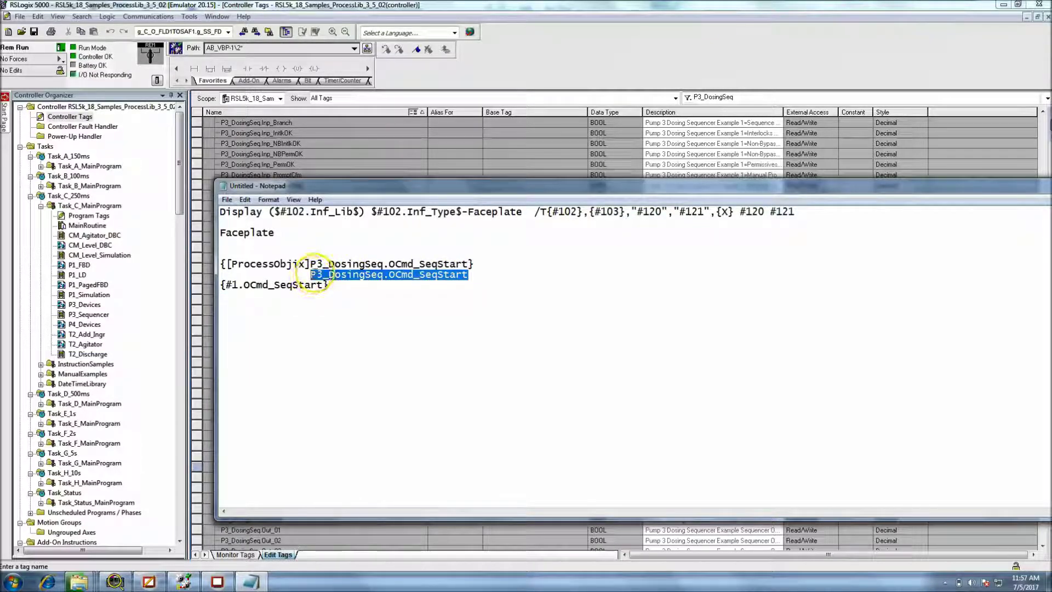
right_click(316, 275)
click(341, 309)
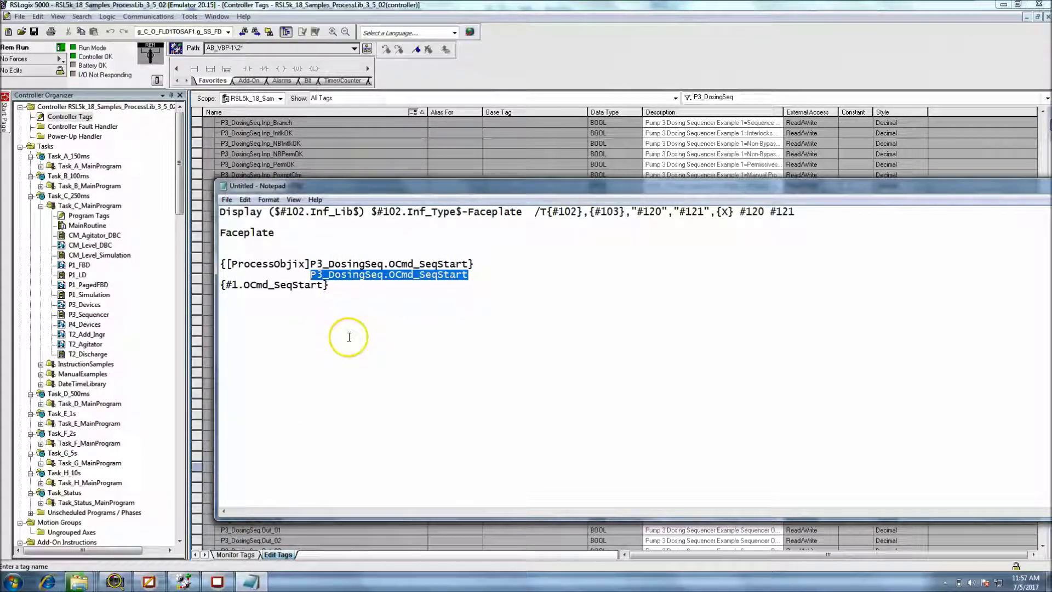
click(392, 321)
- Copy {[ProcessObjix]P3_DosingSeq.OCmd_SeqStart} from the notes, switch to FactoryTalk View Studio and dismiss the Global Object Parameter Values without changes
drag(476, 263, 223, 262)
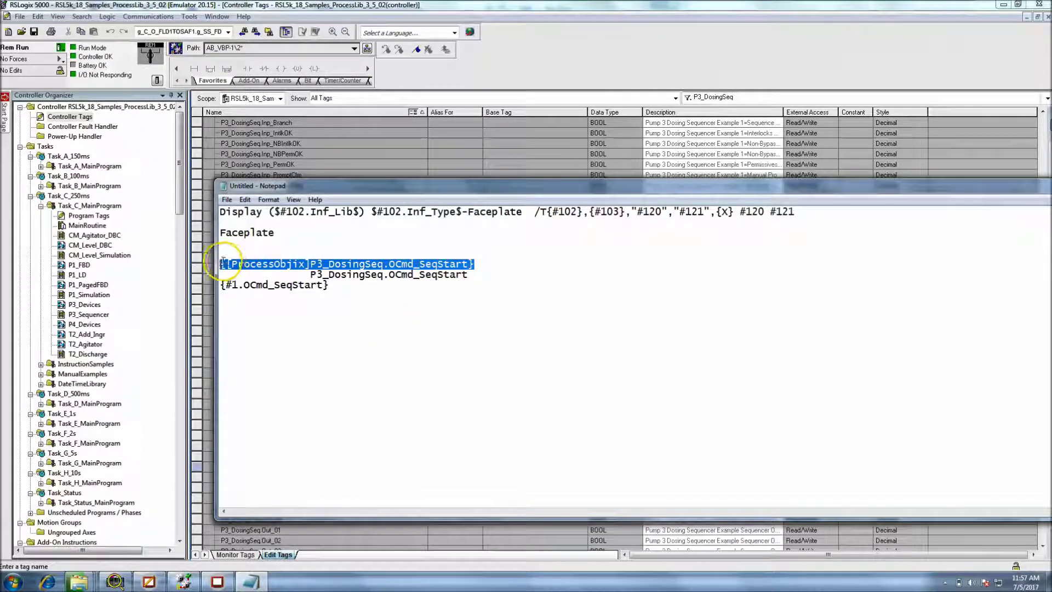
right_click(223, 263)
click(236, 299)
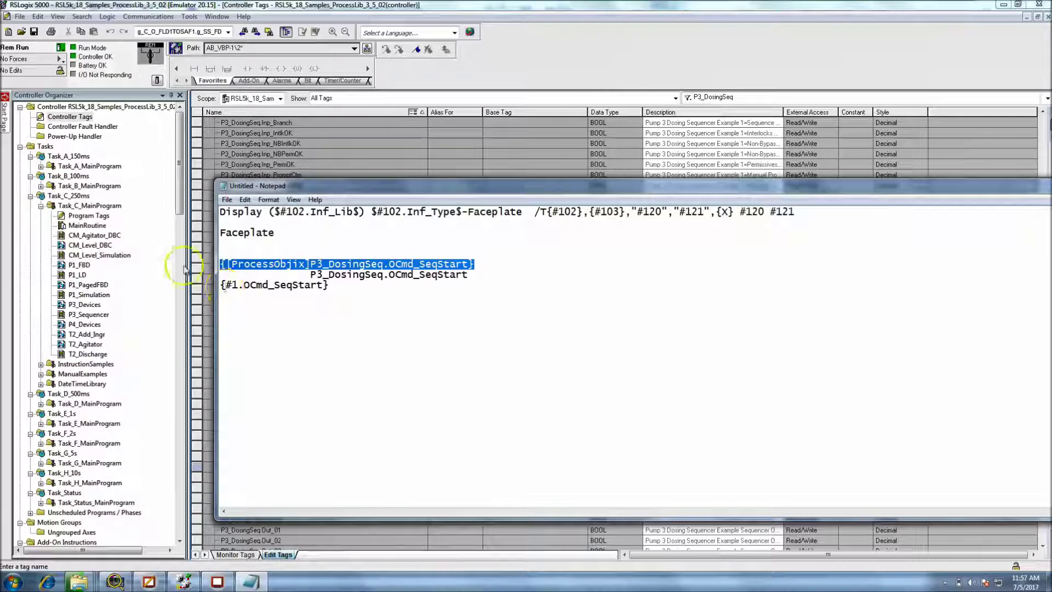
click(217, 582)
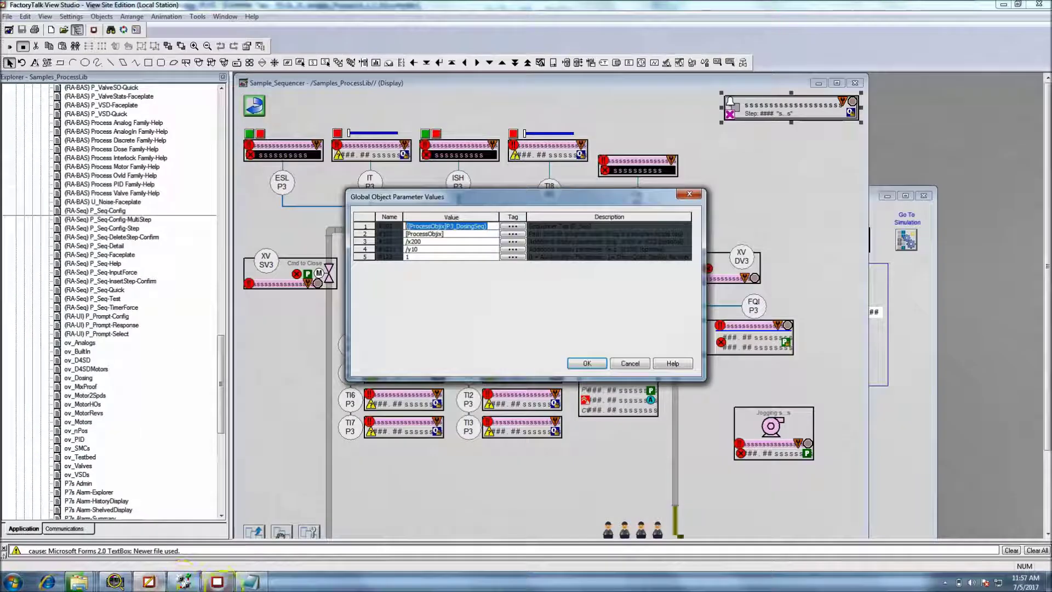
click(630, 364)
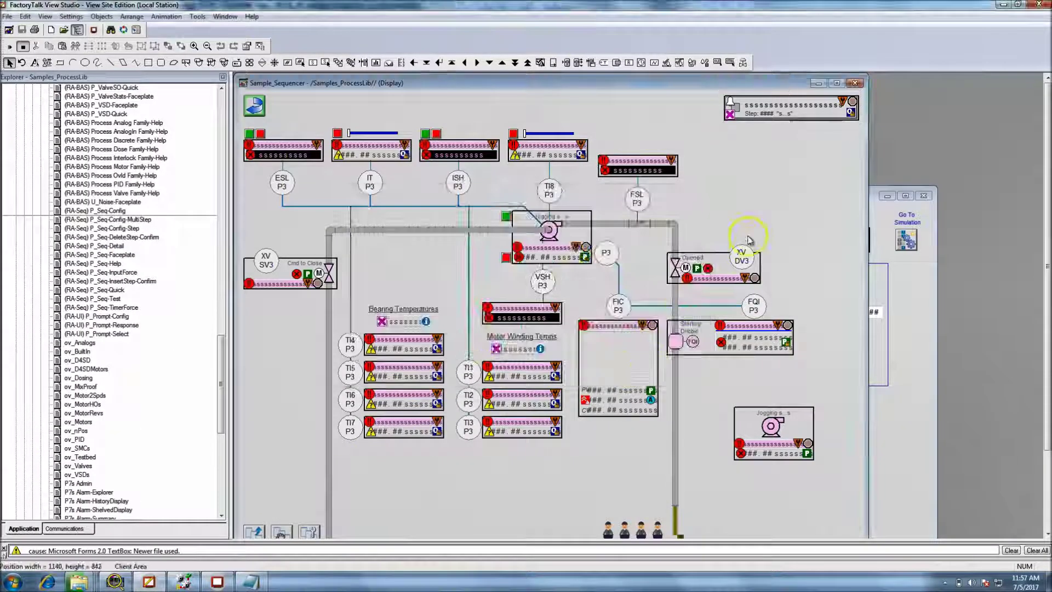
- Draw a new push button below the sequencer widget on the Sample_Sequencer display
click(757, 114)
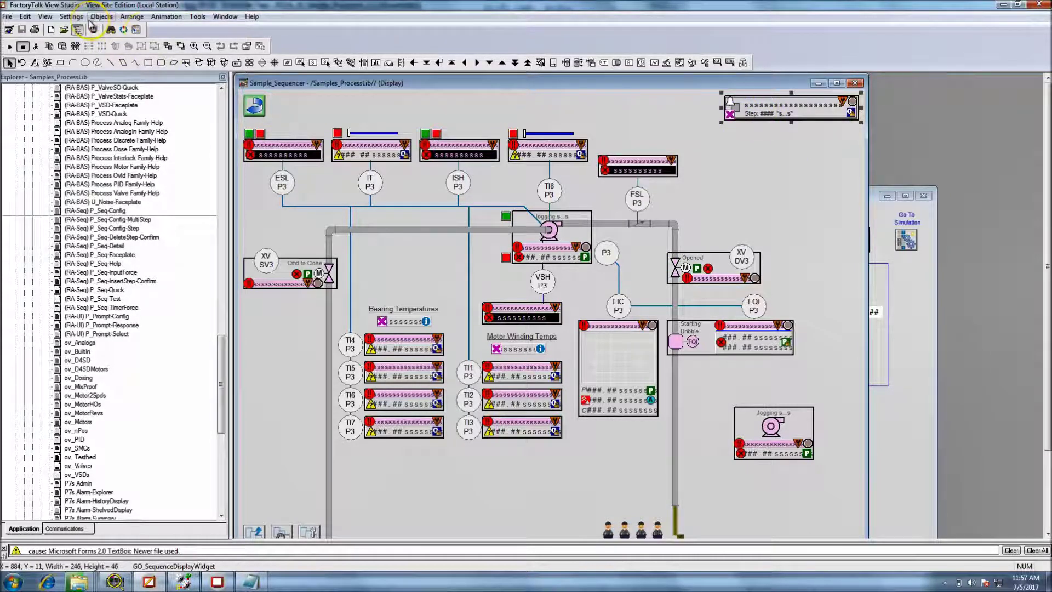
click(125, 17)
mouse_move(101, 17)
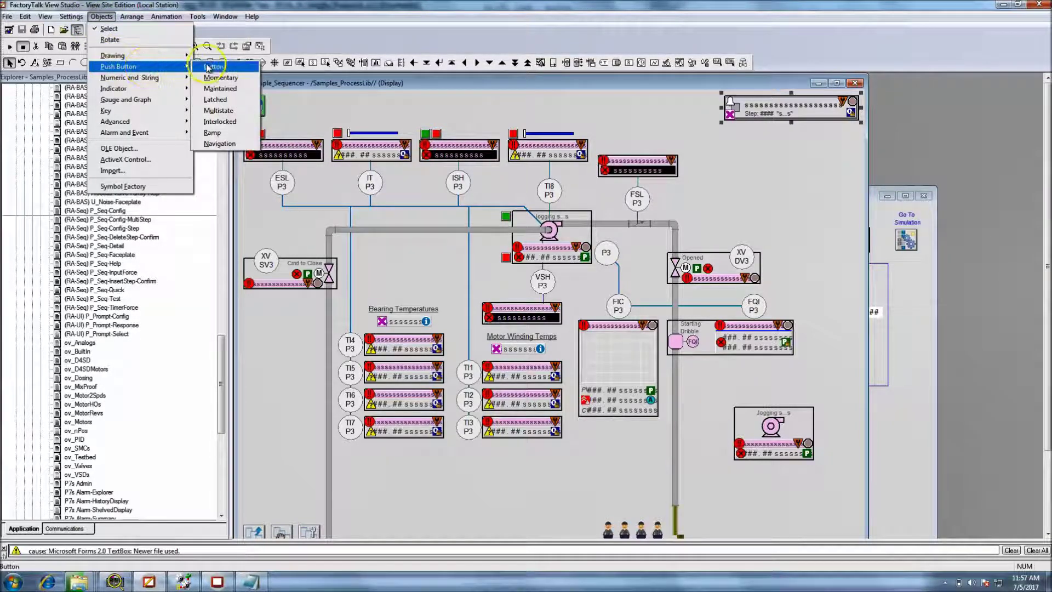
click(217, 66)
drag(768, 146, 827, 192)
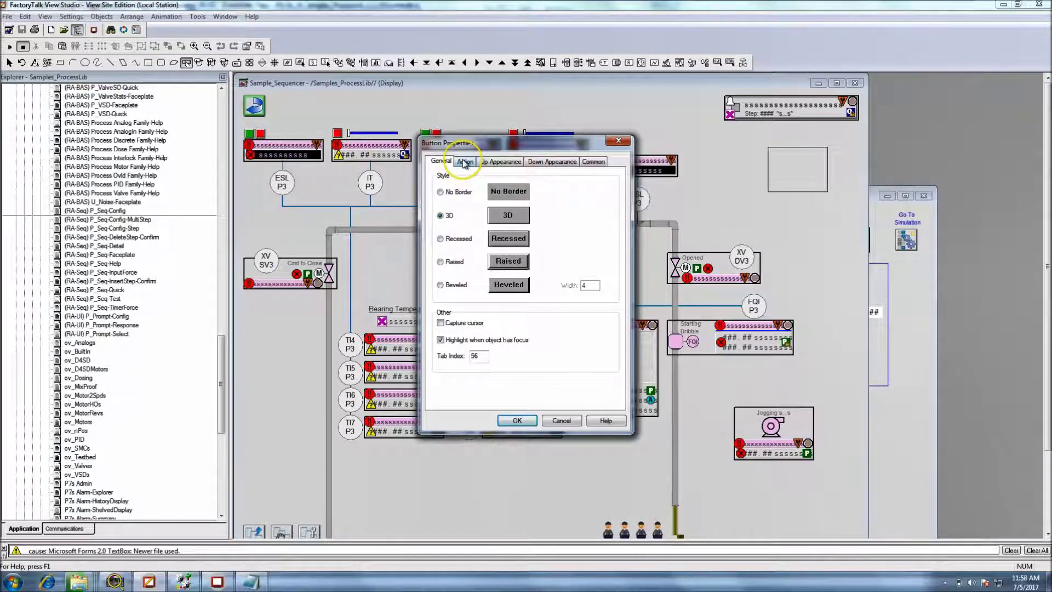
- Keep the button's action as Run command and choose the Set command for its press action in the Command Wizard
click(464, 163)
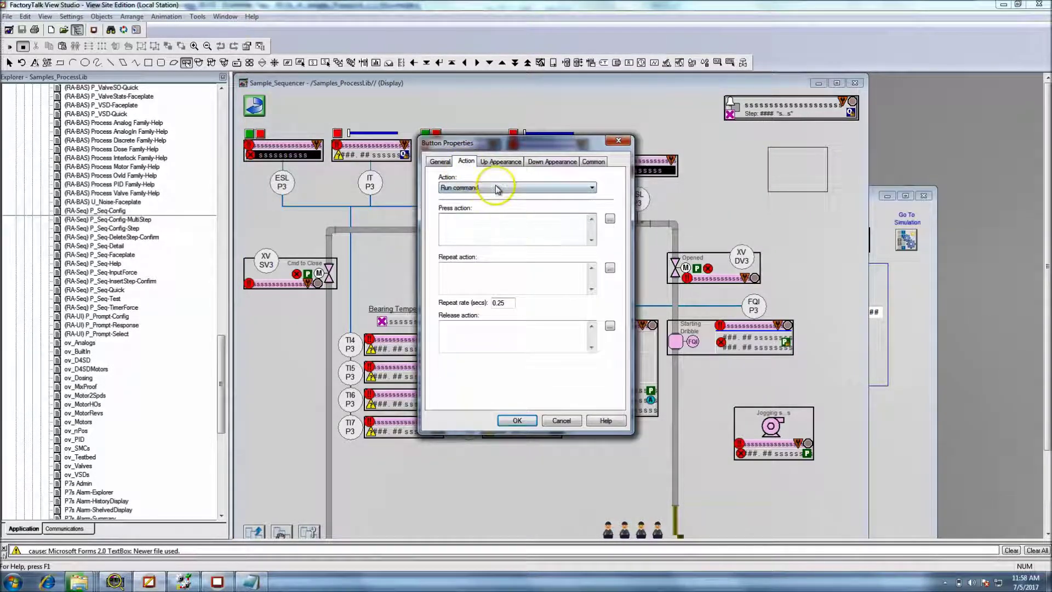
click(585, 191)
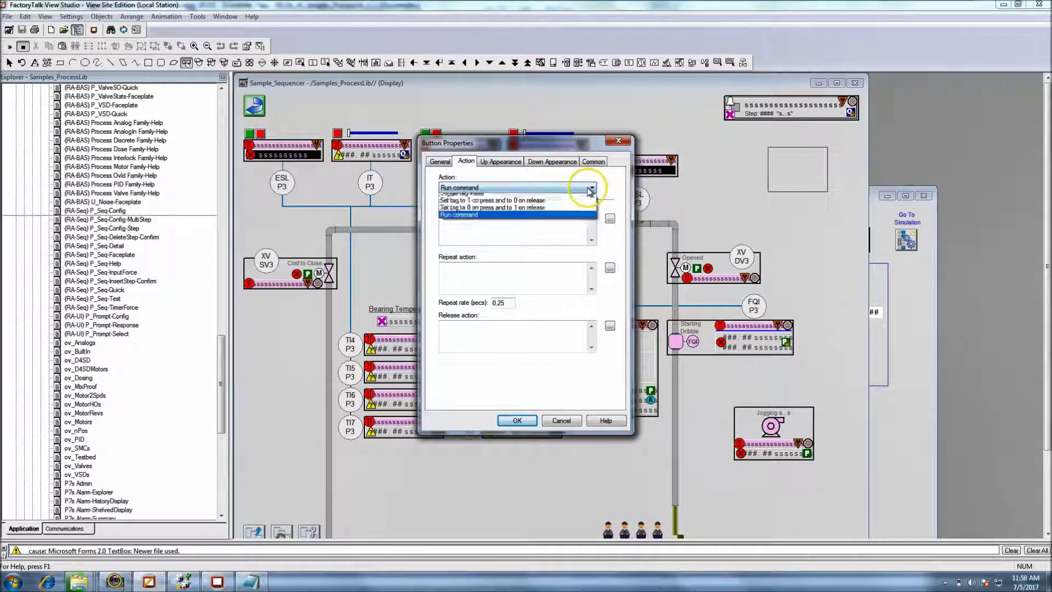
click(496, 190)
click(479, 219)
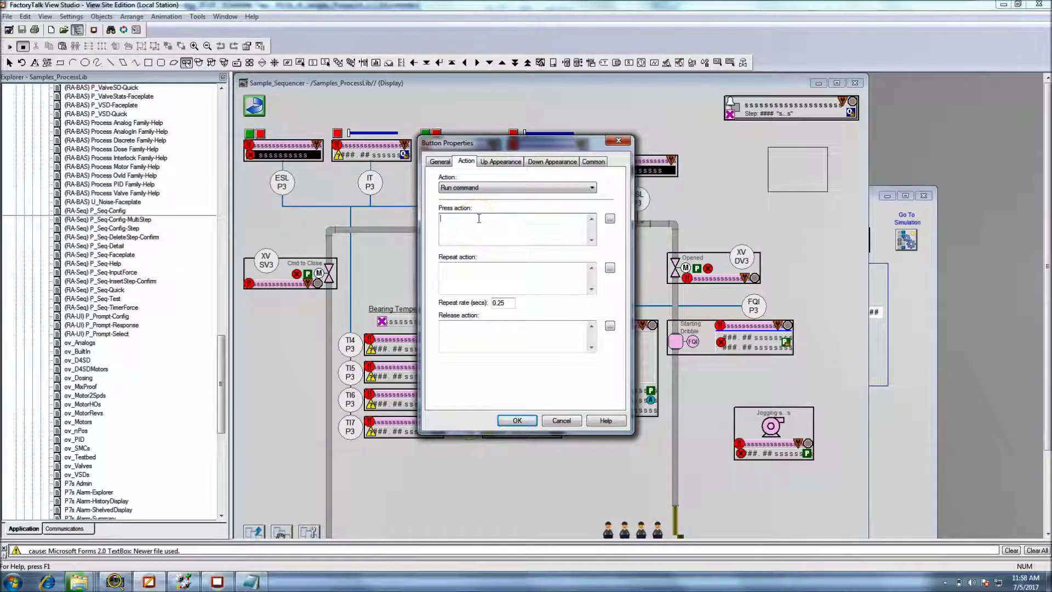
key(BackSpace)
click(610, 219)
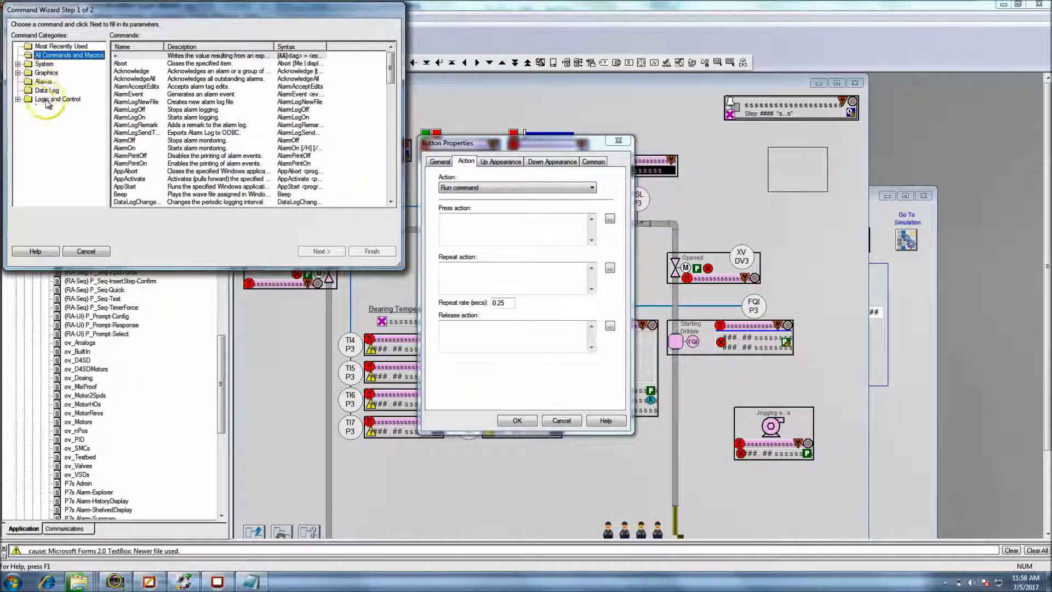
click(18, 99)
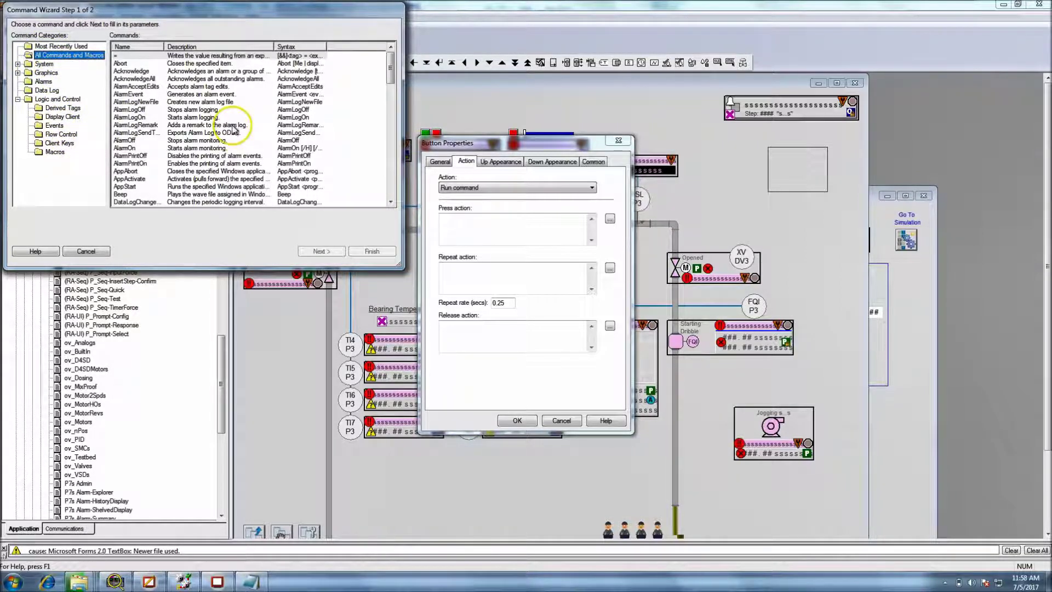
drag(389, 67, 389, 176)
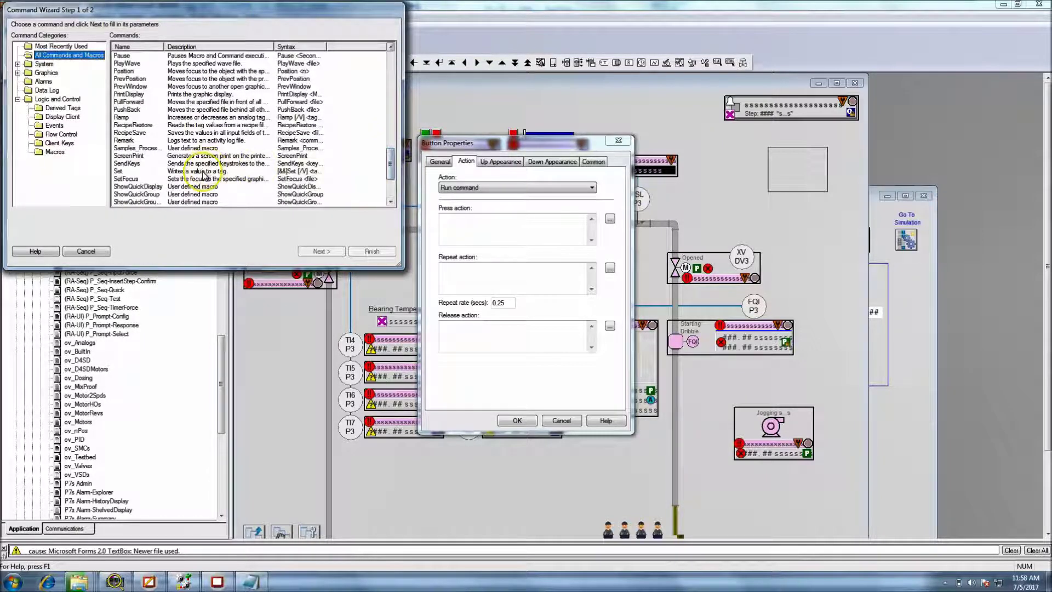
click(204, 174)
click(321, 252)
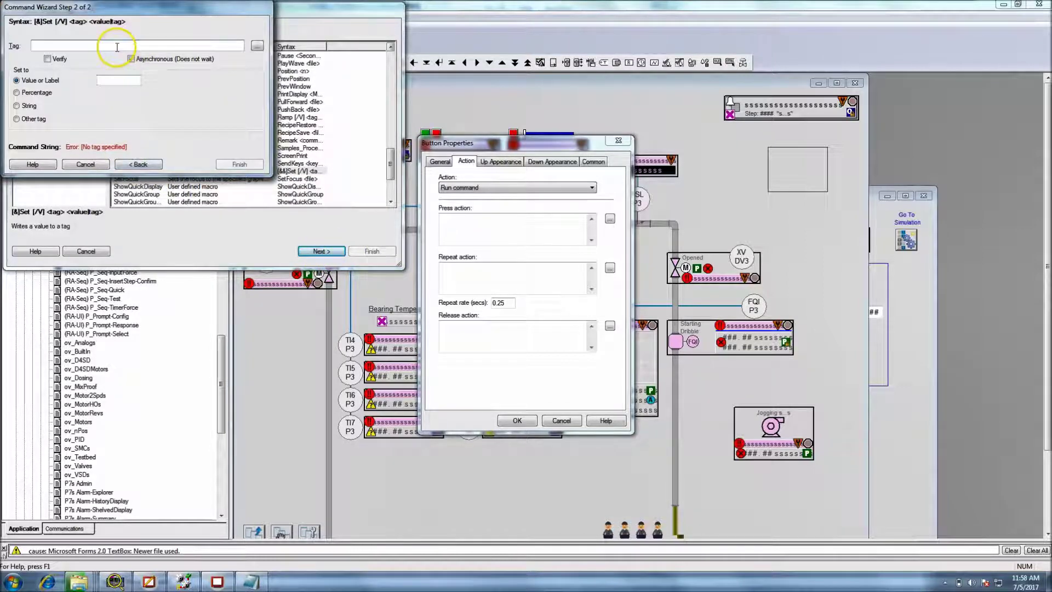
- Make the Set command write 1 to {[ProcessObjix]P3_DosingSeq.OCmd_SeqStart}, and add a Pause 1 line after it in the press action
right_click(116, 47)
click(139, 89)
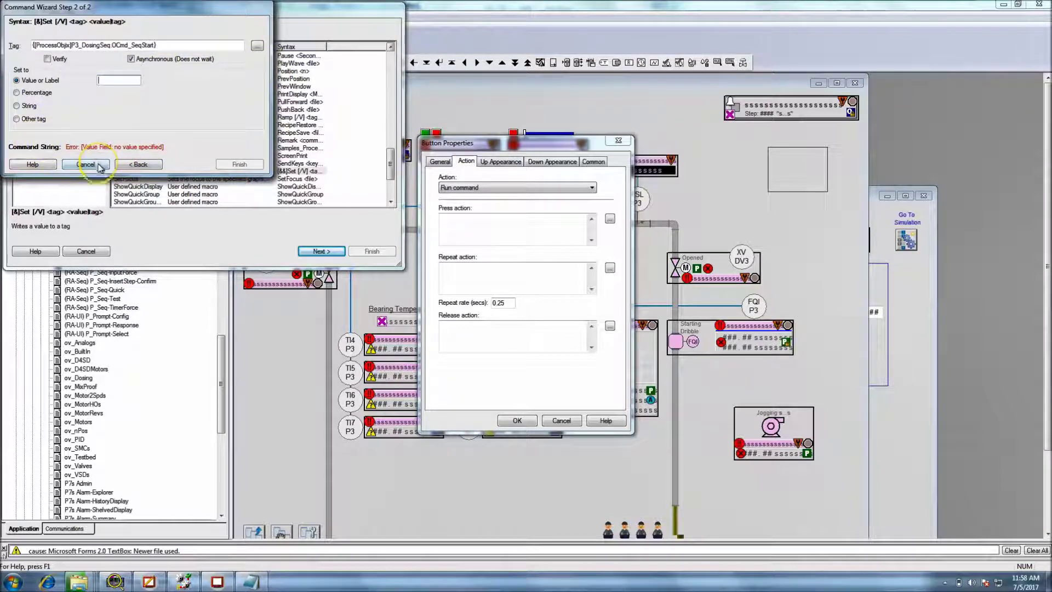
text(1)
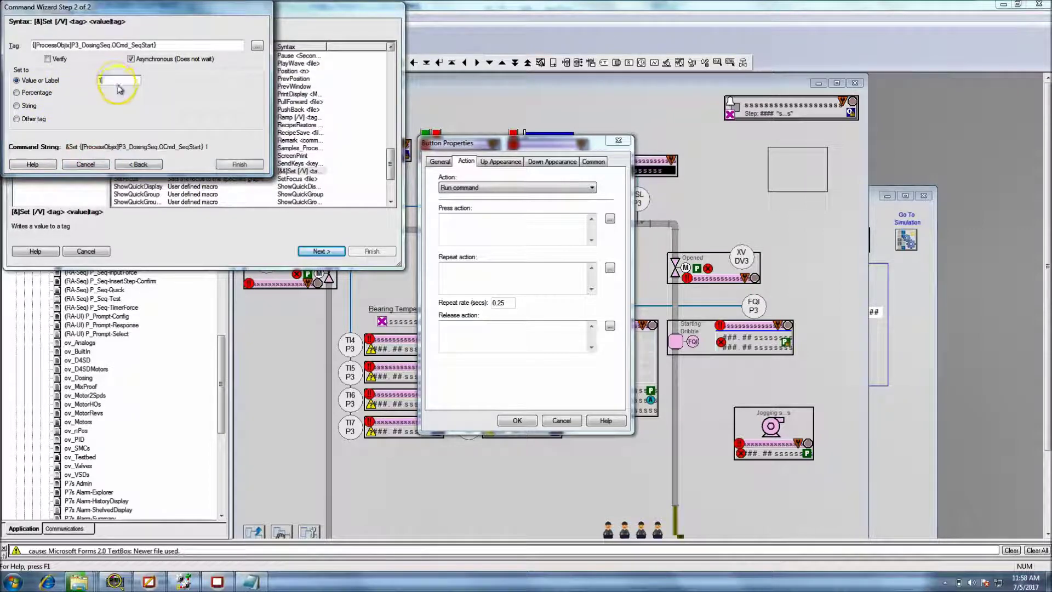
click(239, 164)
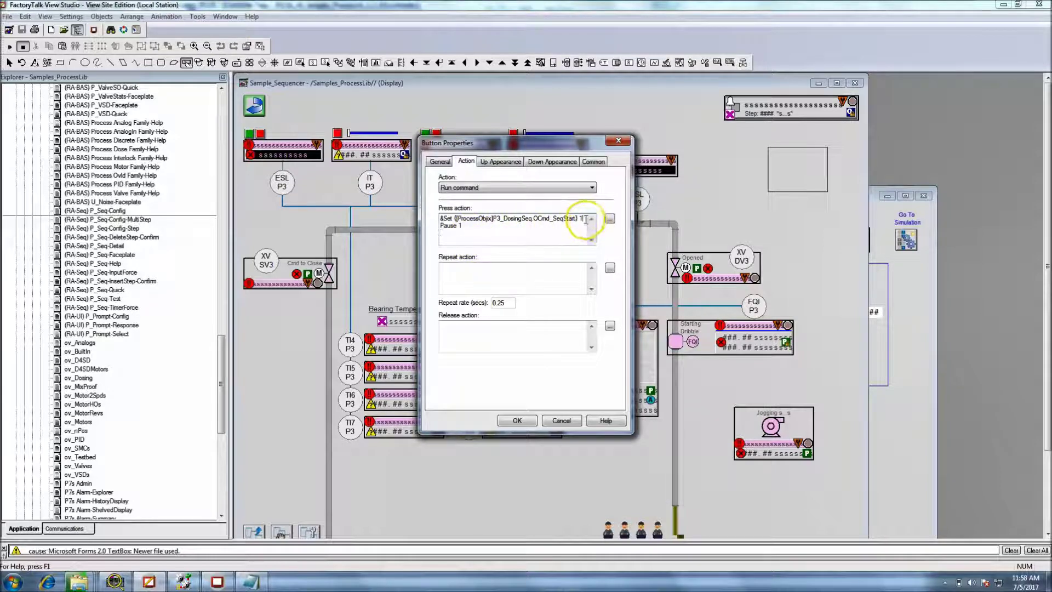
- Duplicate the &Set {[ProcessObjix]P3_DosingSeq.OCmd_SeqStart} line below Pause 1 in the press action, with the value 0
drag(584, 218, 442, 218)
right_click(450, 219)
click(466, 256)
click(447, 237)
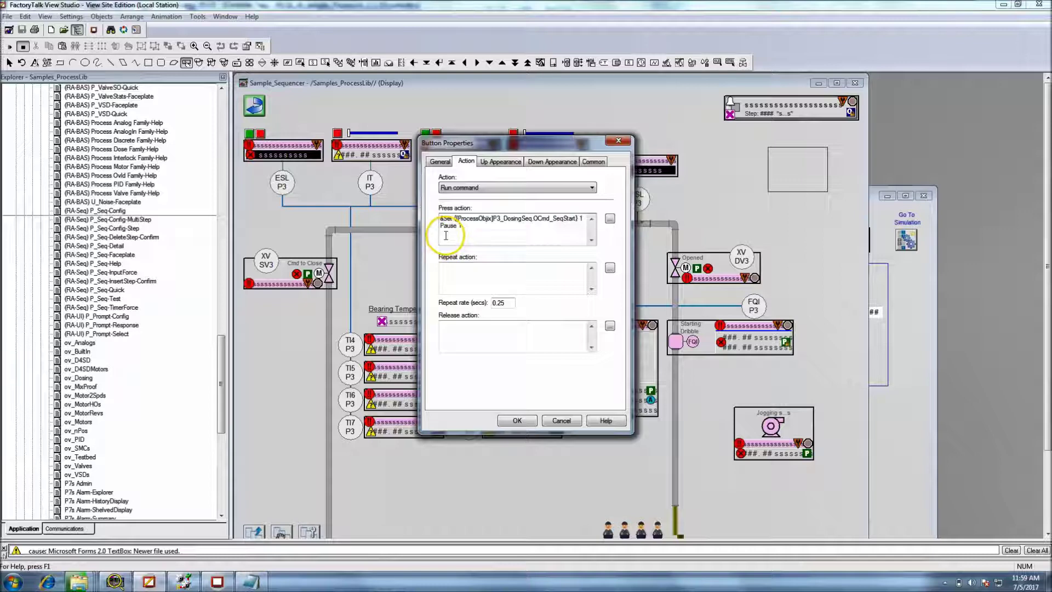
key(ctrl+v)
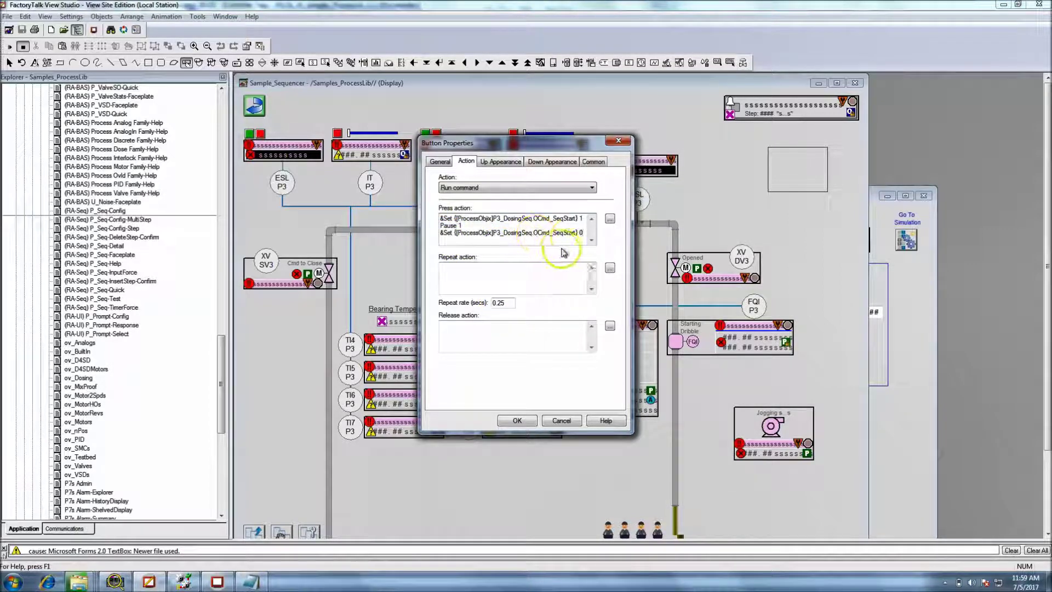
- Review the Set 1, Pause 1 and Set 0 lines in the button's press action and accept the button properties
drag(450, 218, 492, 227)
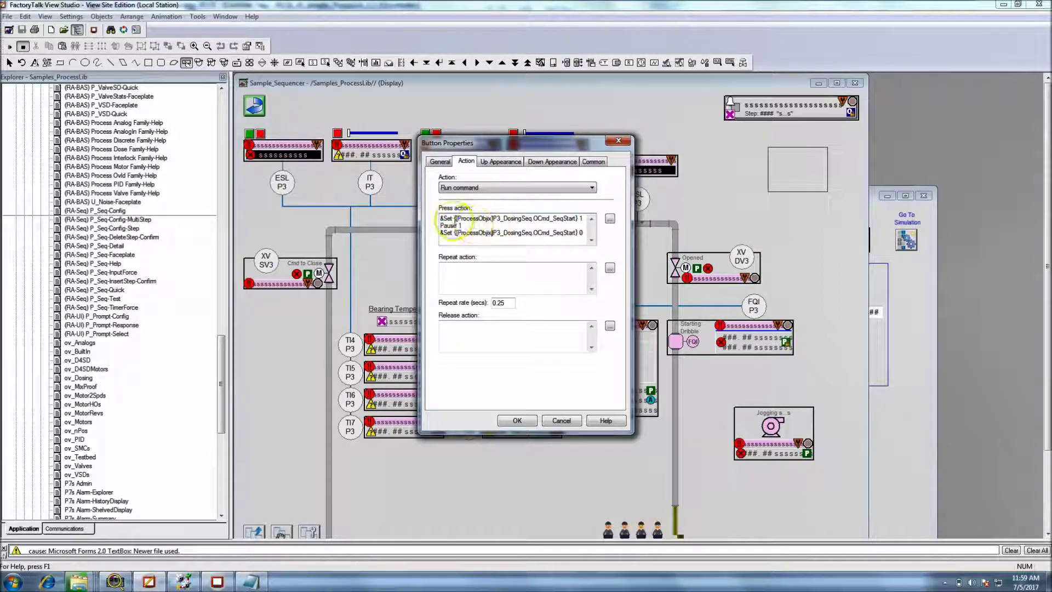
drag(492, 233, 571, 219)
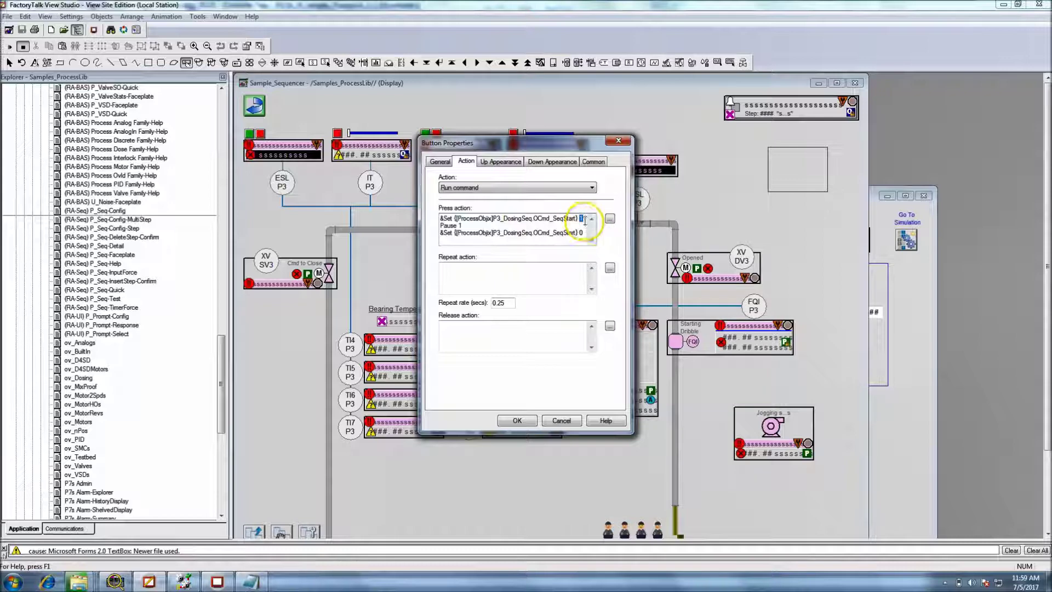
click(610, 218)
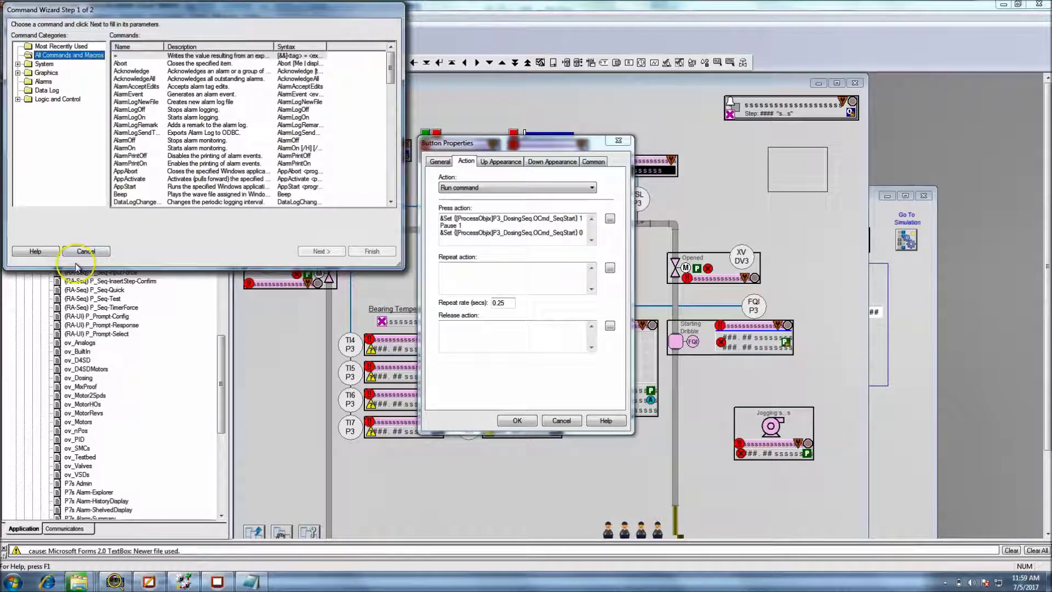
click(85, 252)
click(548, 222)
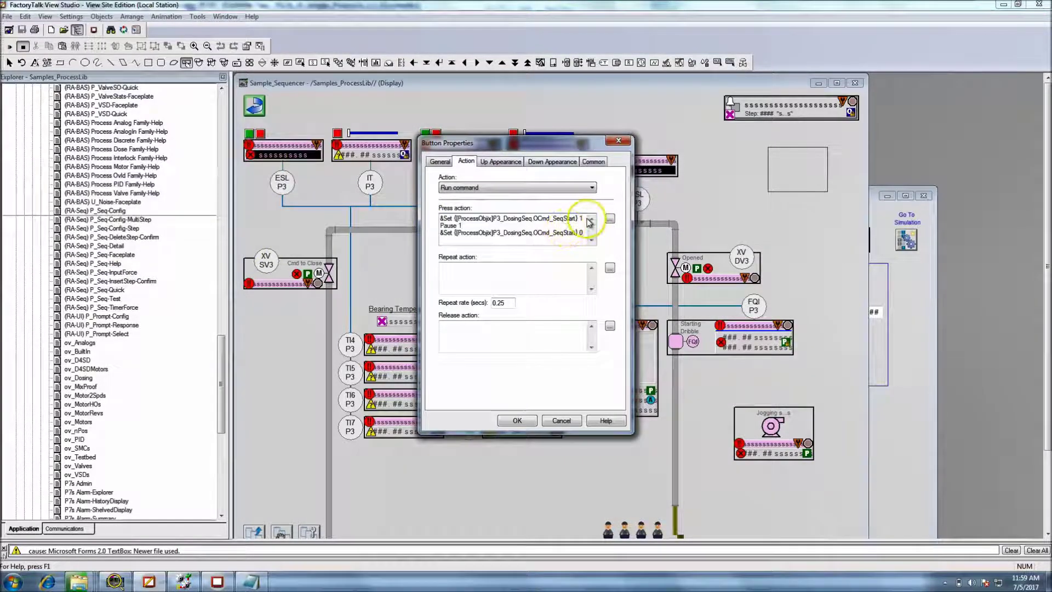
drag(583, 218, 568, 237)
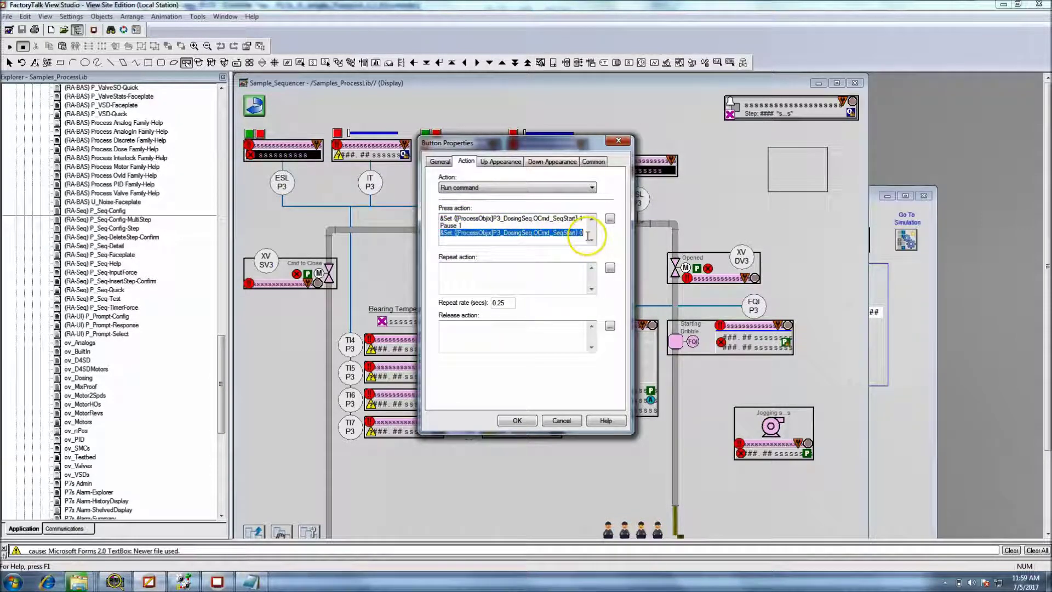
click(570, 244)
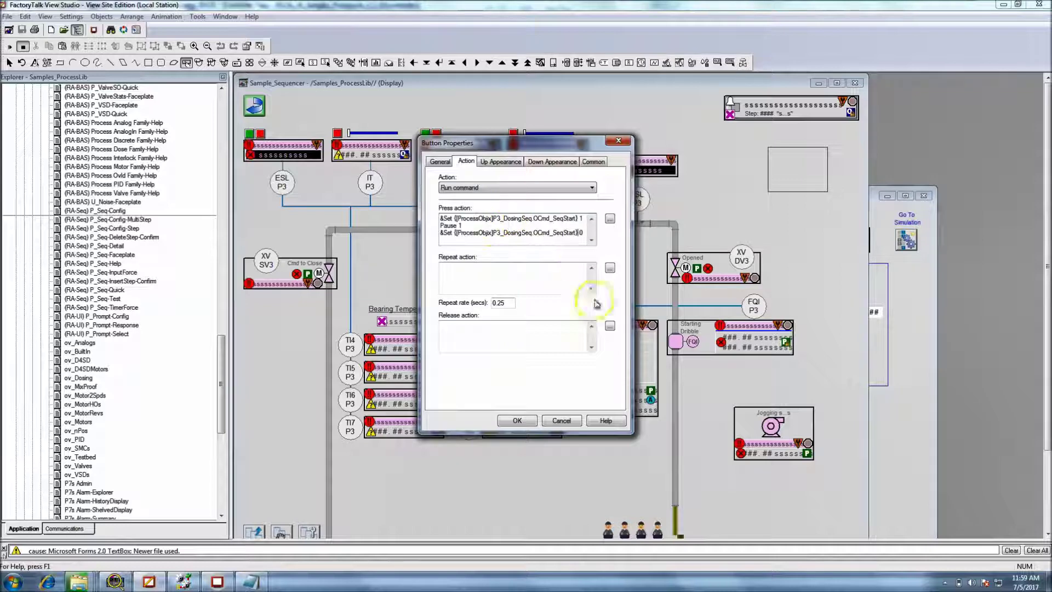
click(518, 420)
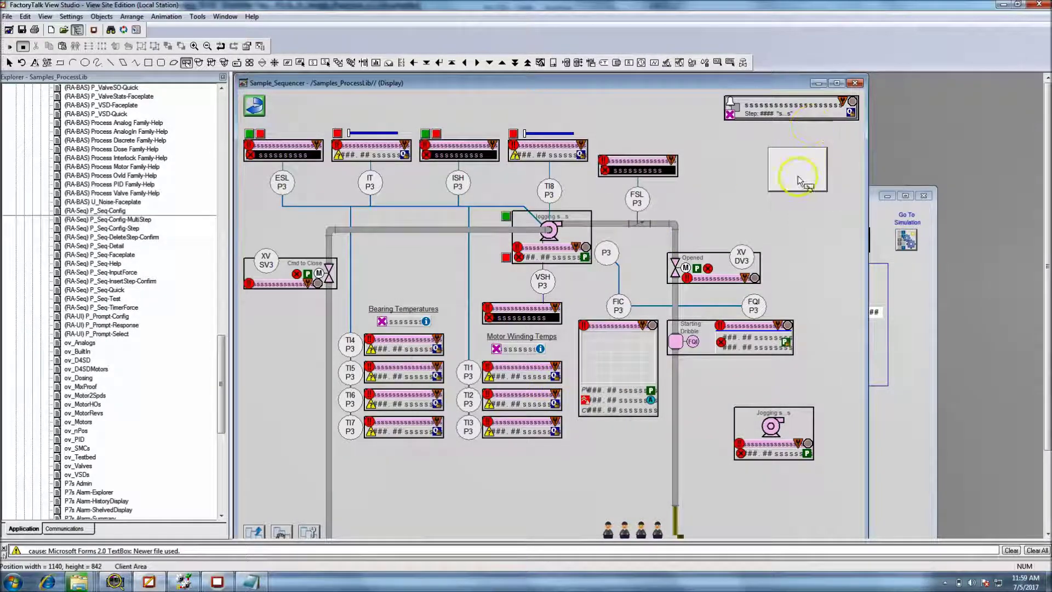
- Give the new button the up-state caption "Sequencer Start PB"
double_click(797, 175)
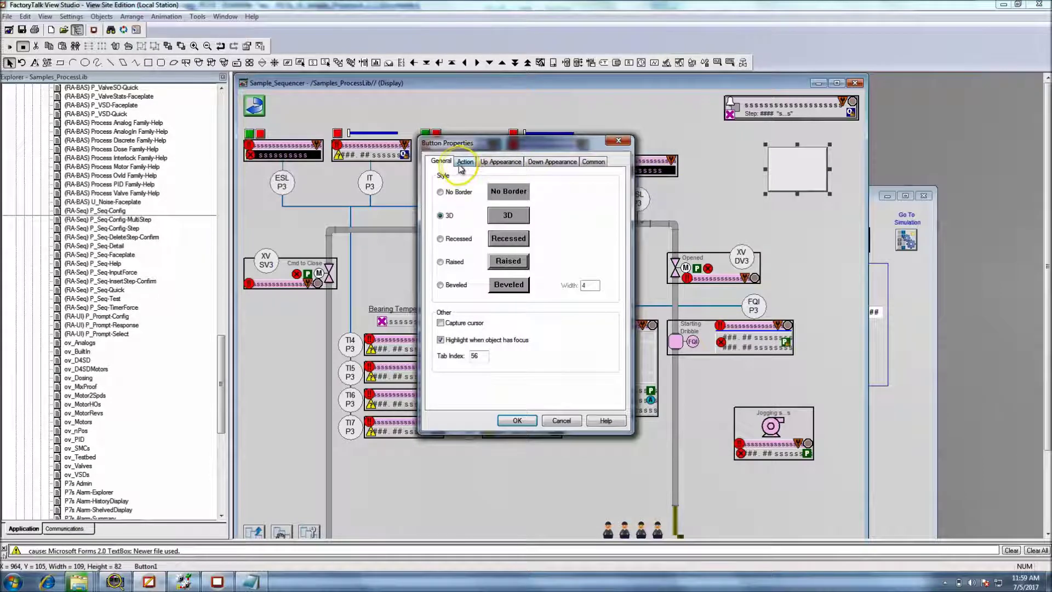
click(500, 161)
click(496, 258)
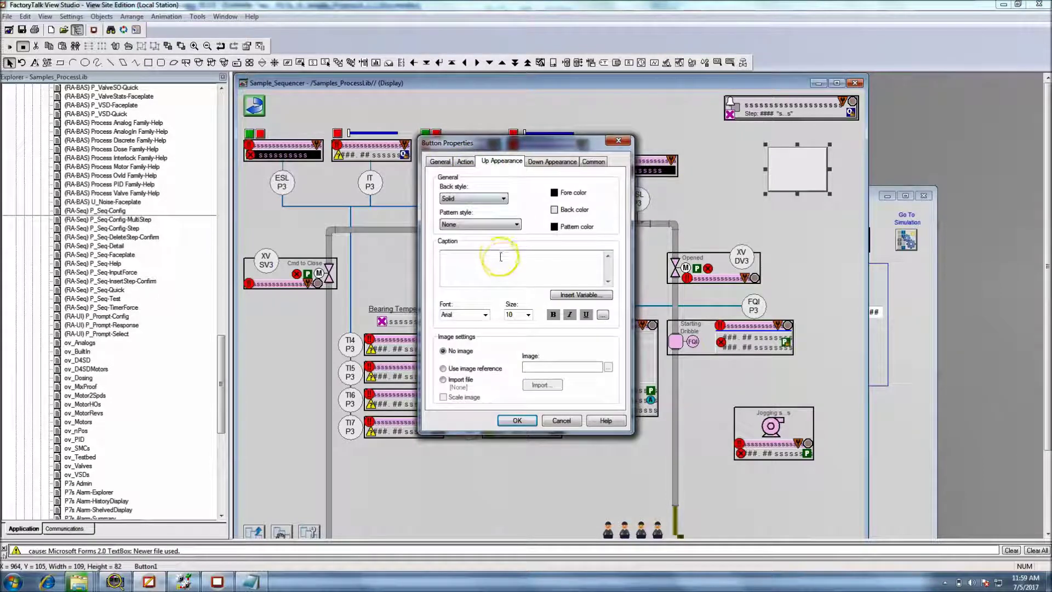
text(Sequencer Start PB)
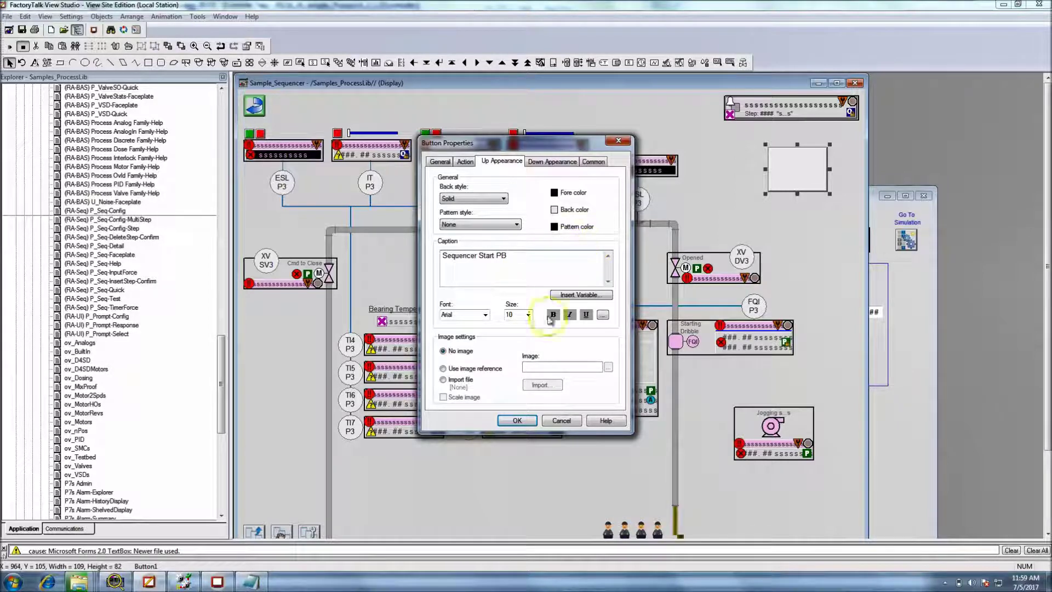
click(517, 421)
- Break the button's caption into two lines, "Sequencer" and "Start PB", and save the Sample_Sequencer display
double_click(782, 175)
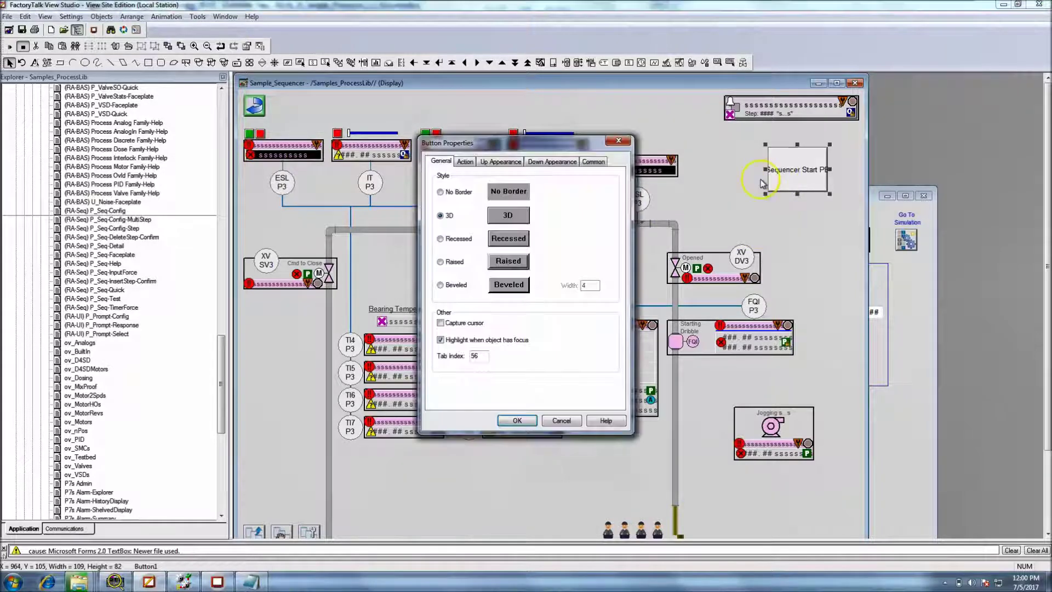
click(466, 160)
click(440, 161)
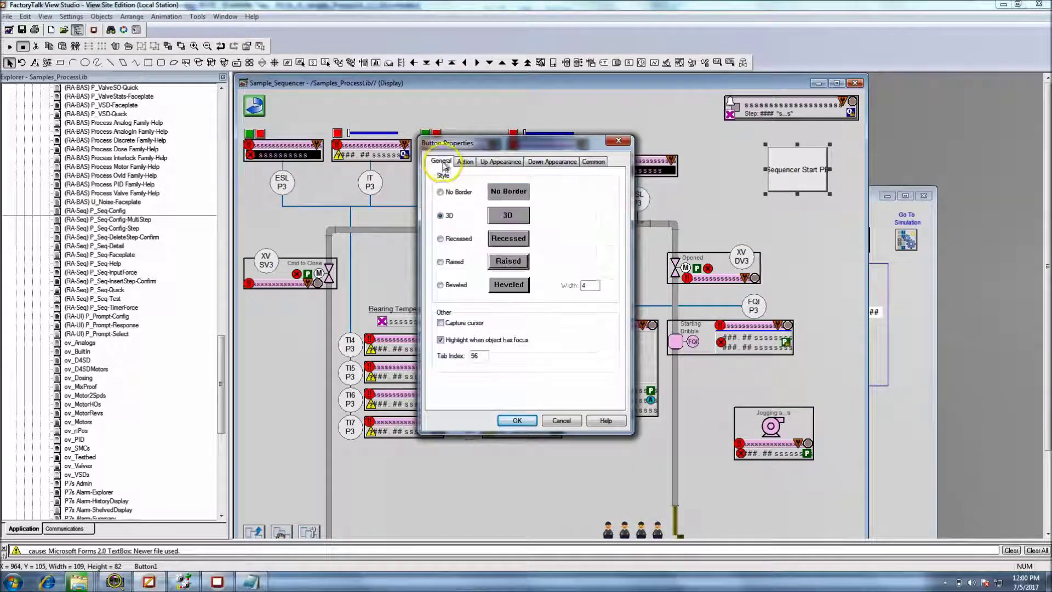
click(494, 161)
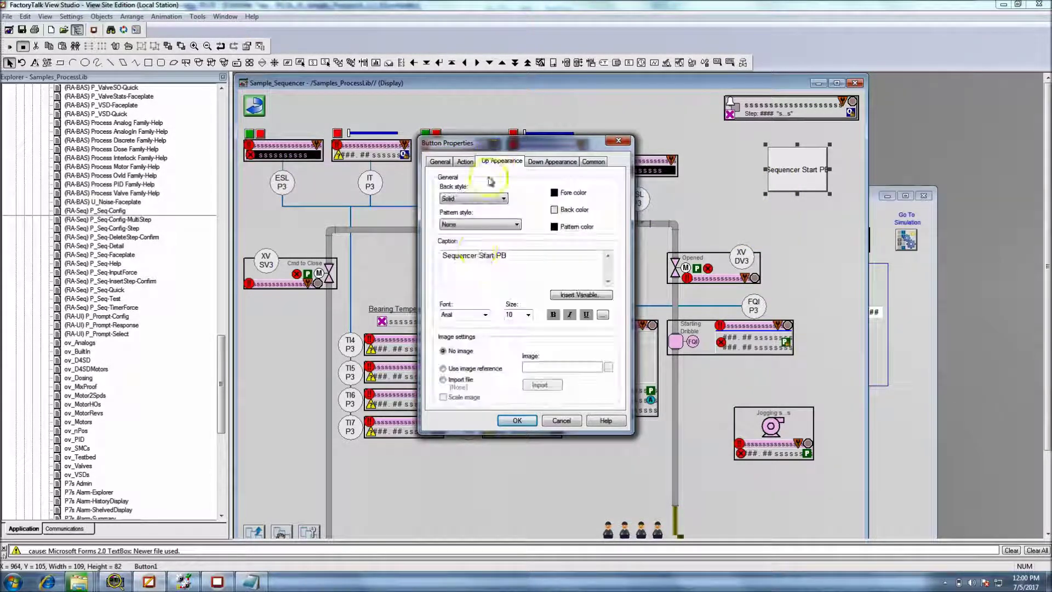
click(480, 257)
key(Return)
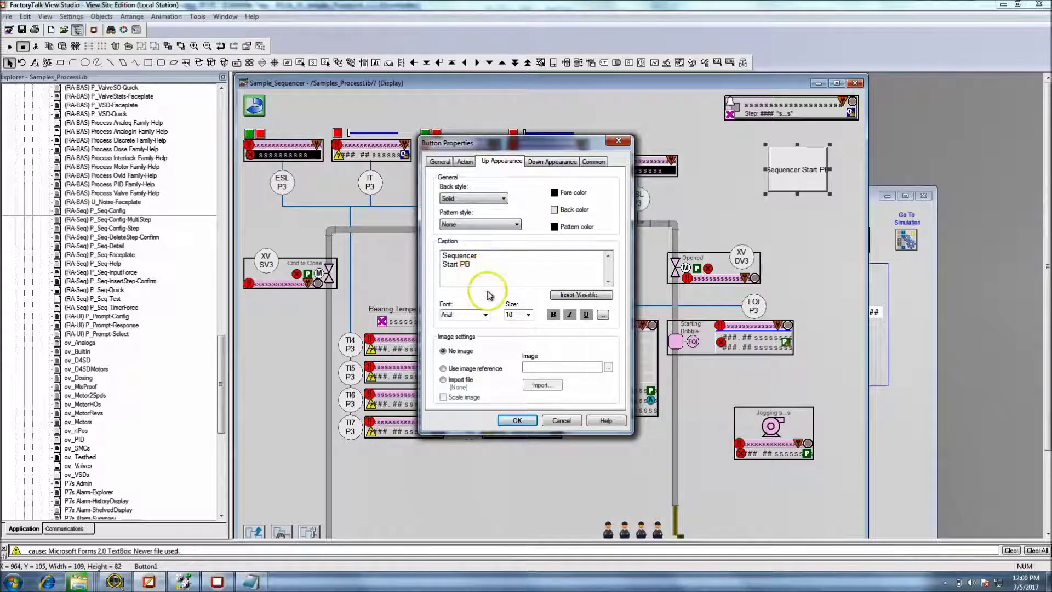
click(532, 422)
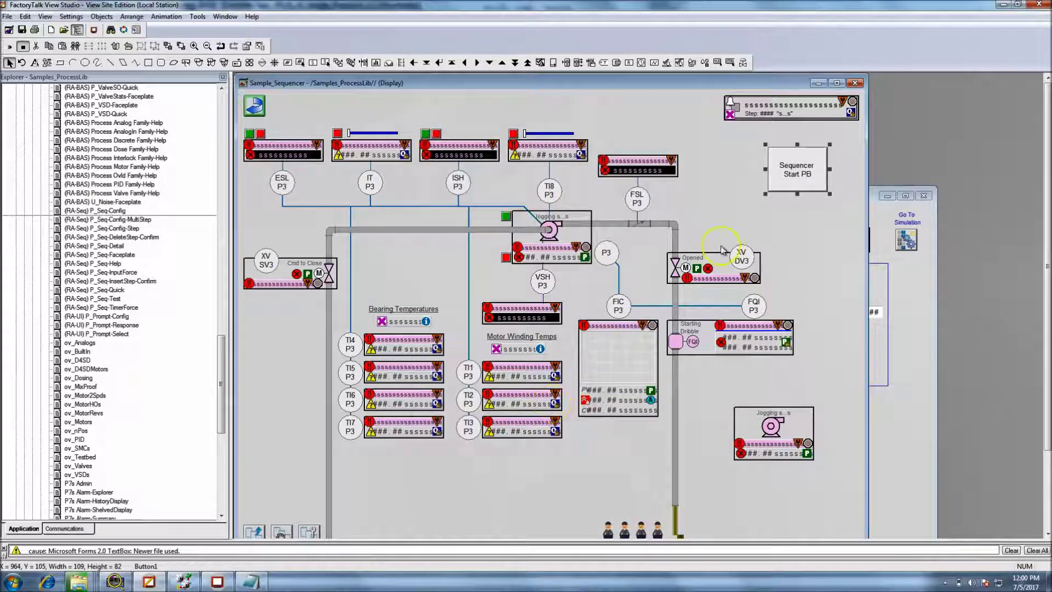
click(783, 232)
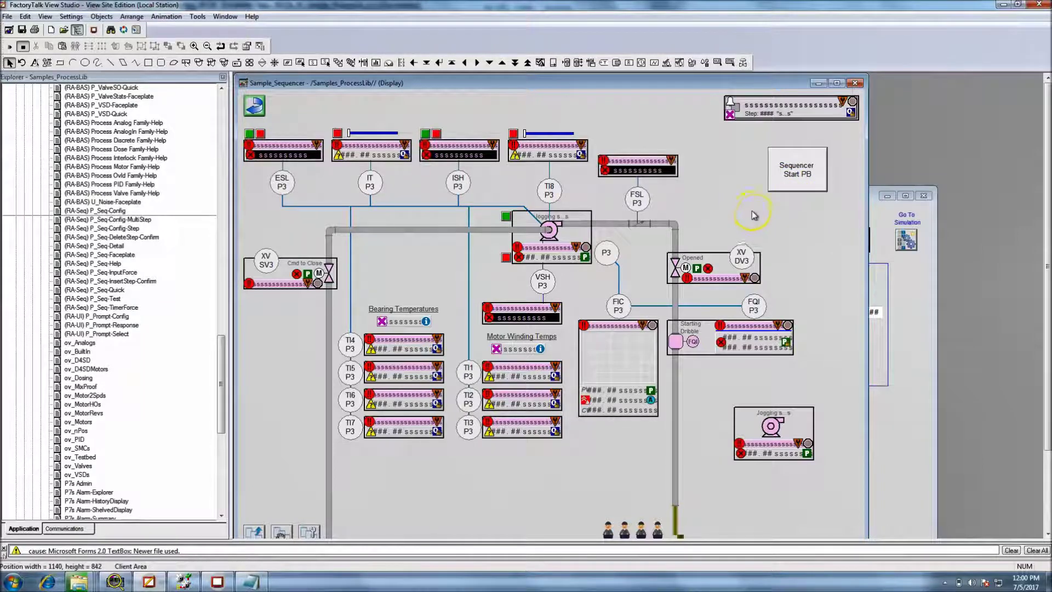
click(21, 46)
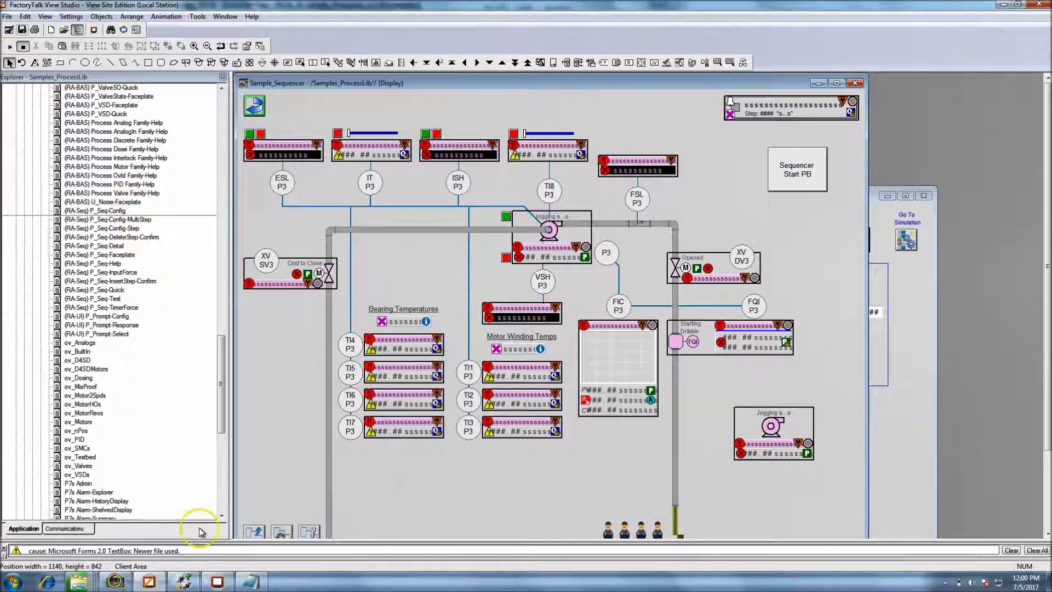
- Switch to the running FactoryTalk View SE client and reload the Sample Strategy with Sequencer display
click(217, 582)
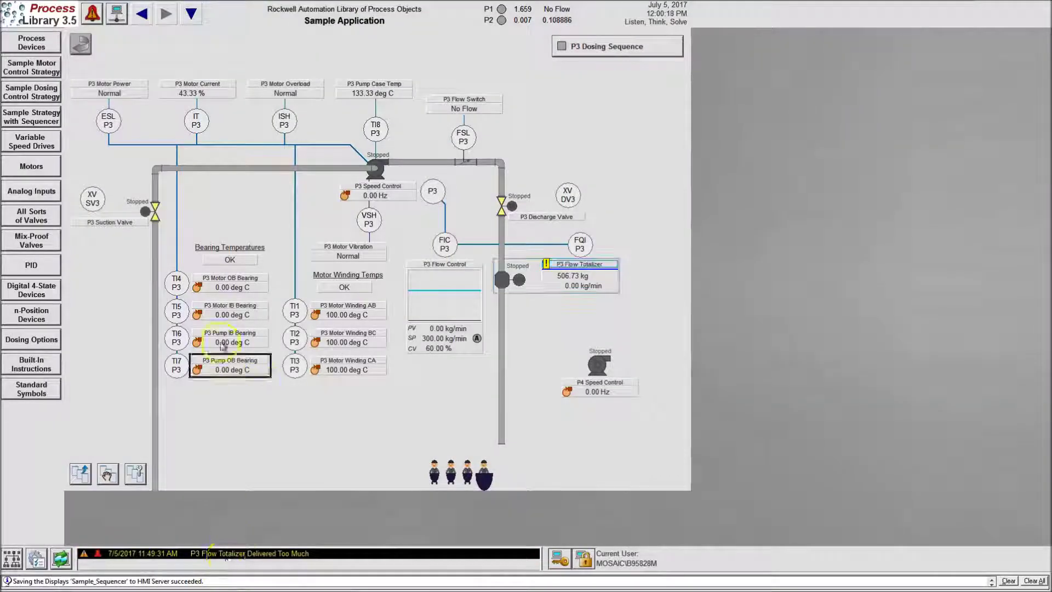
click(59, 565)
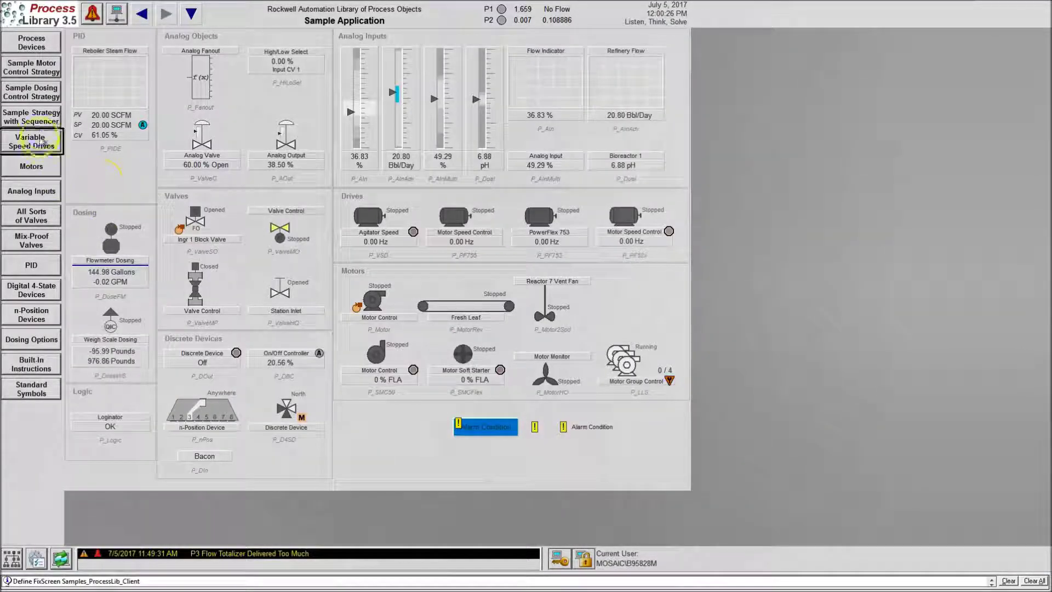
click(31, 117)
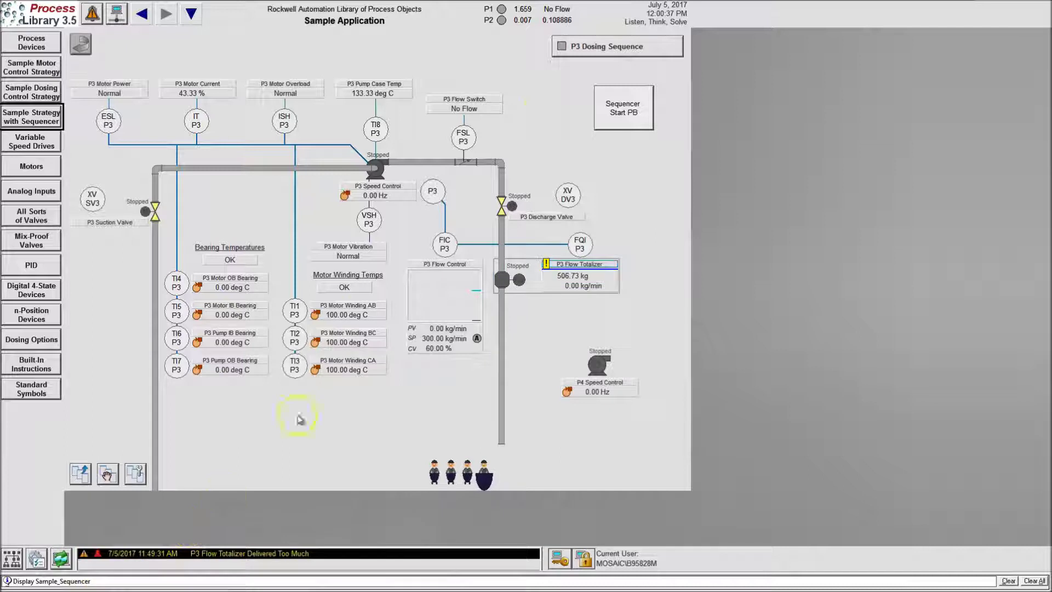
- Test the Sequencer Start PB button twice, stopping the P3 dosing sequence from its faceplate after each start and resetting it between runs
click(634, 119)
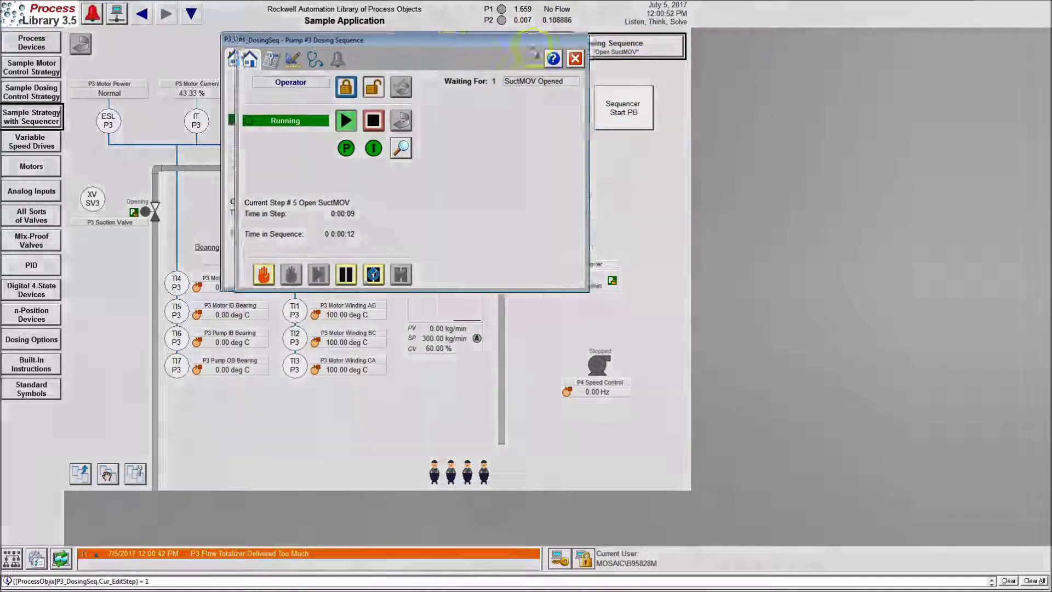
drag(534, 44, 916, 134)
click(808, 216)
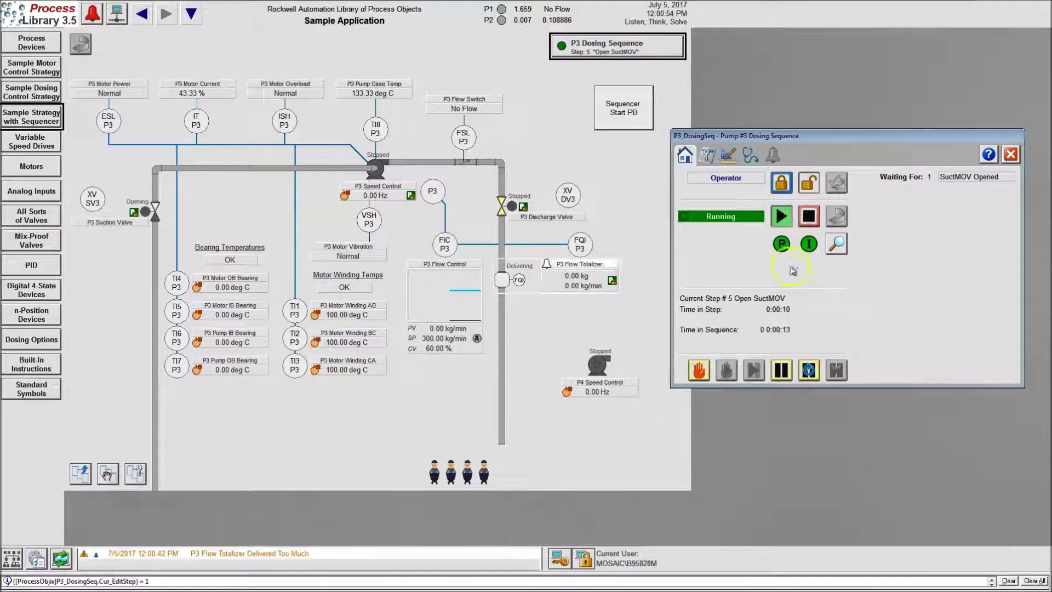
click(836, 218)
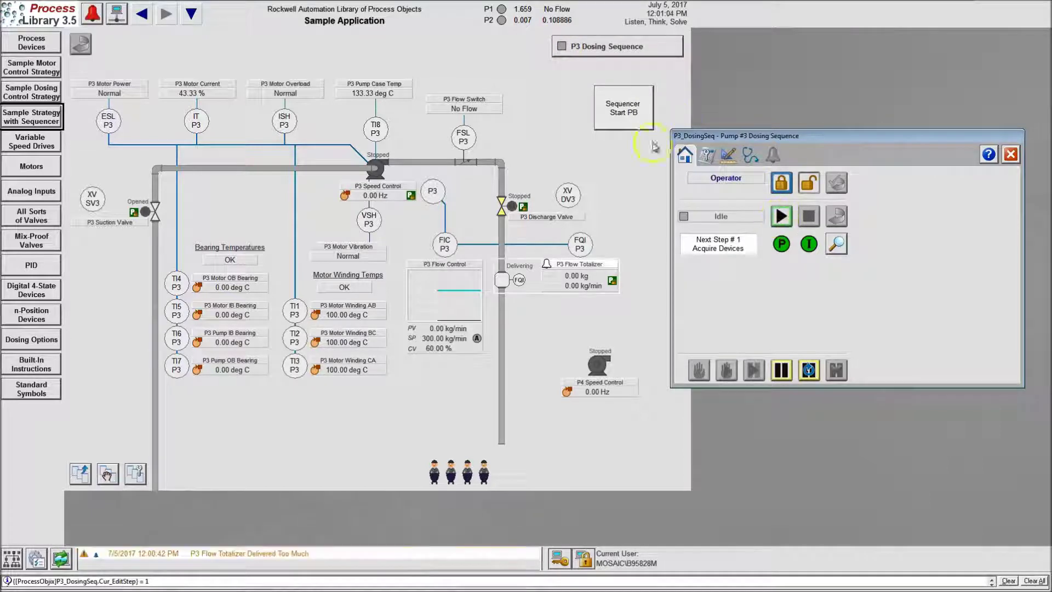
click(629, 121)
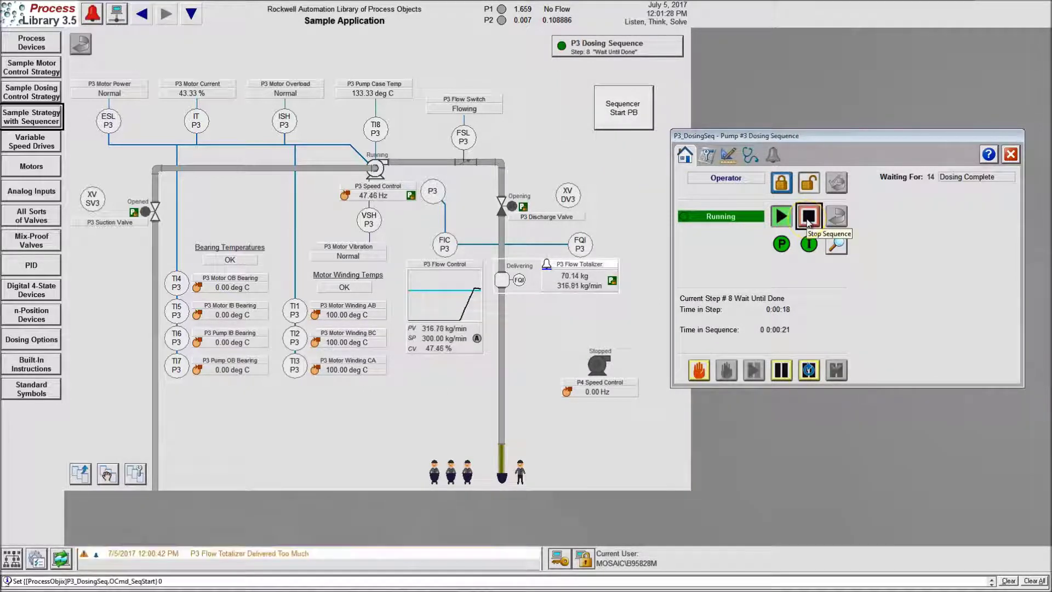
click(808, 217)
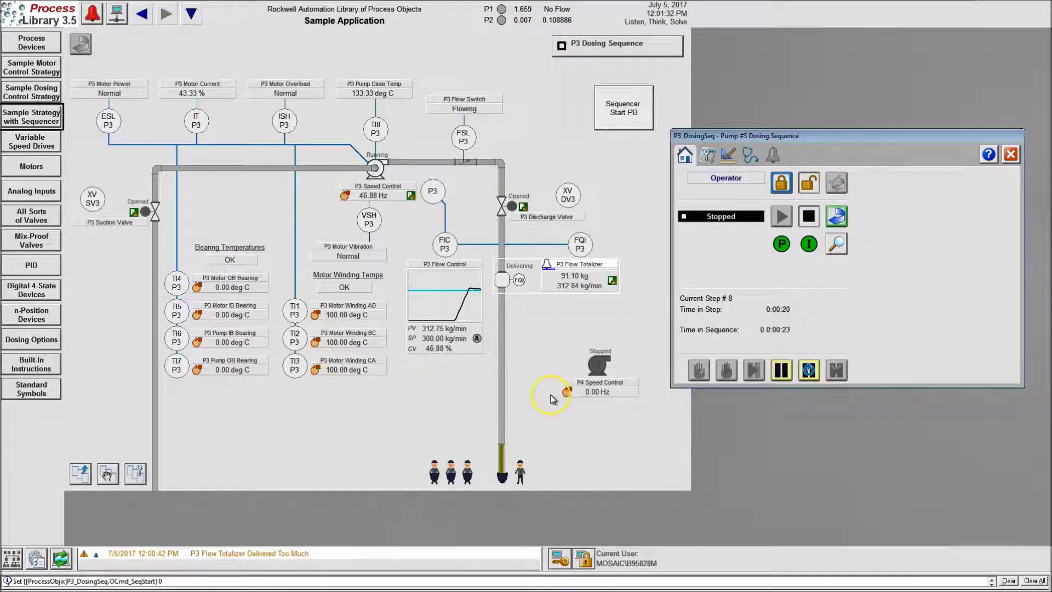
- Switch back to FactoryTalk View Studio and examine each press action line of the Sequencer Start PB button
key(super)
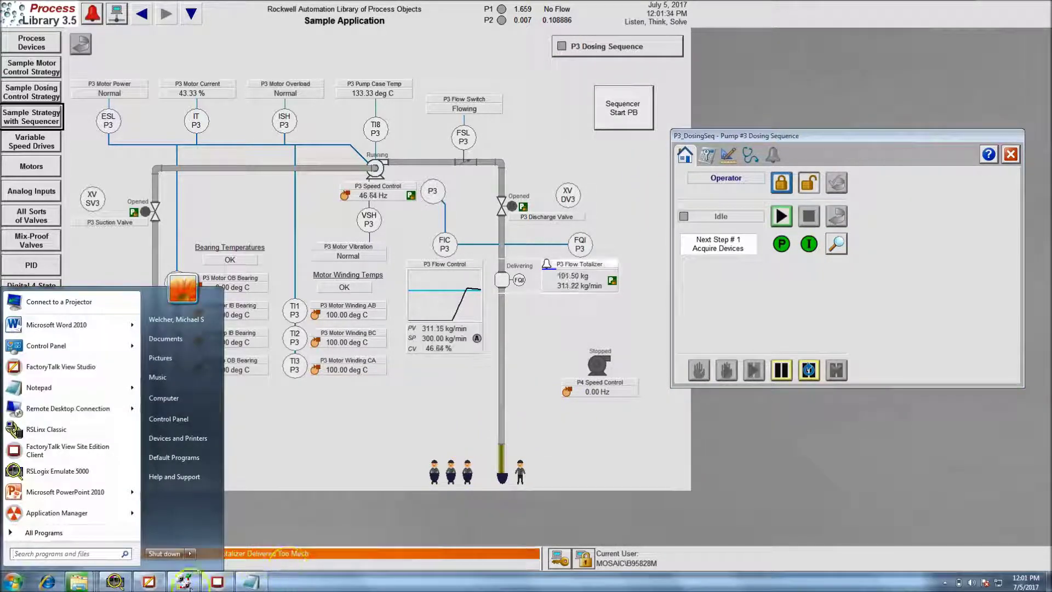
click(150, 581)
click(806, 179)
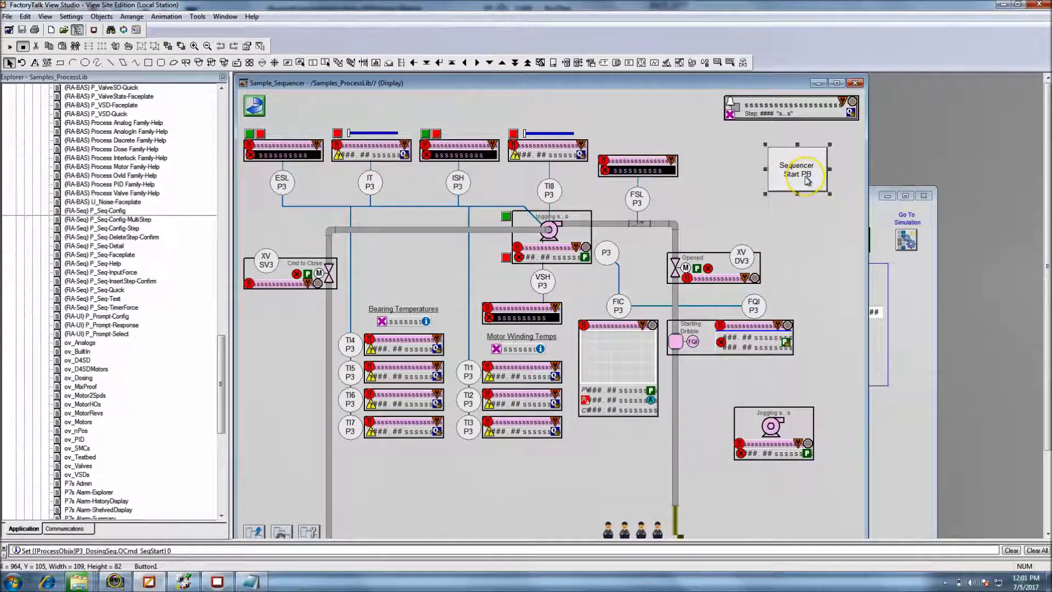
double_click(806, 179)
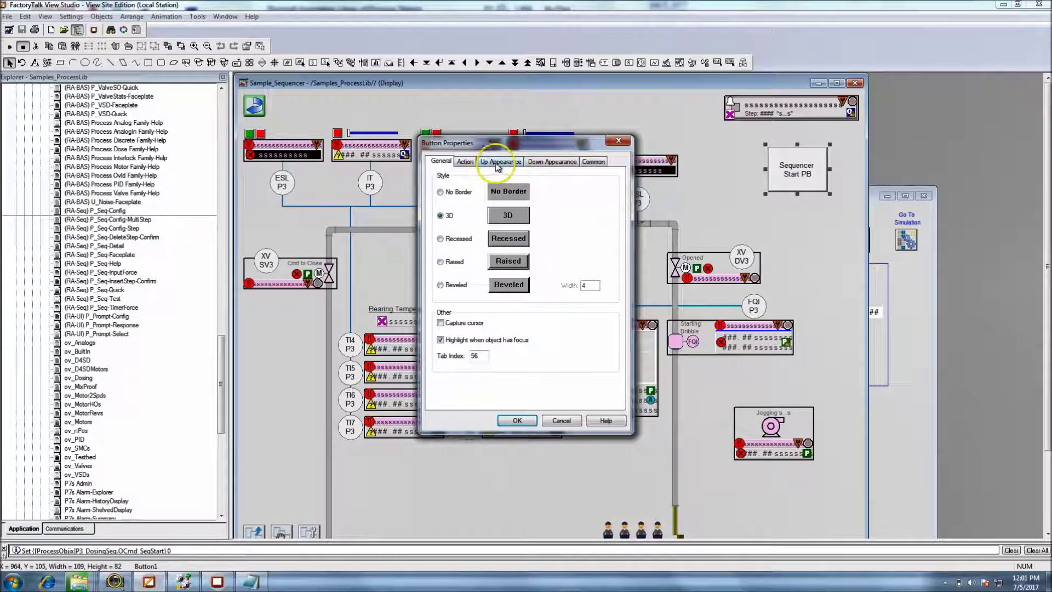
click(466, 162)
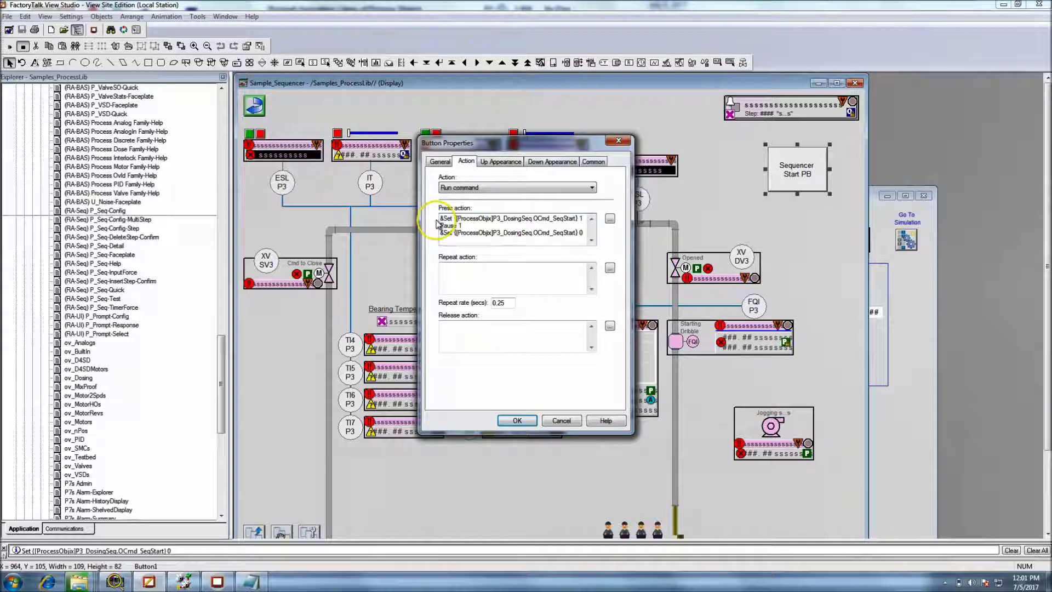
drag(441, 218, 589, 217)
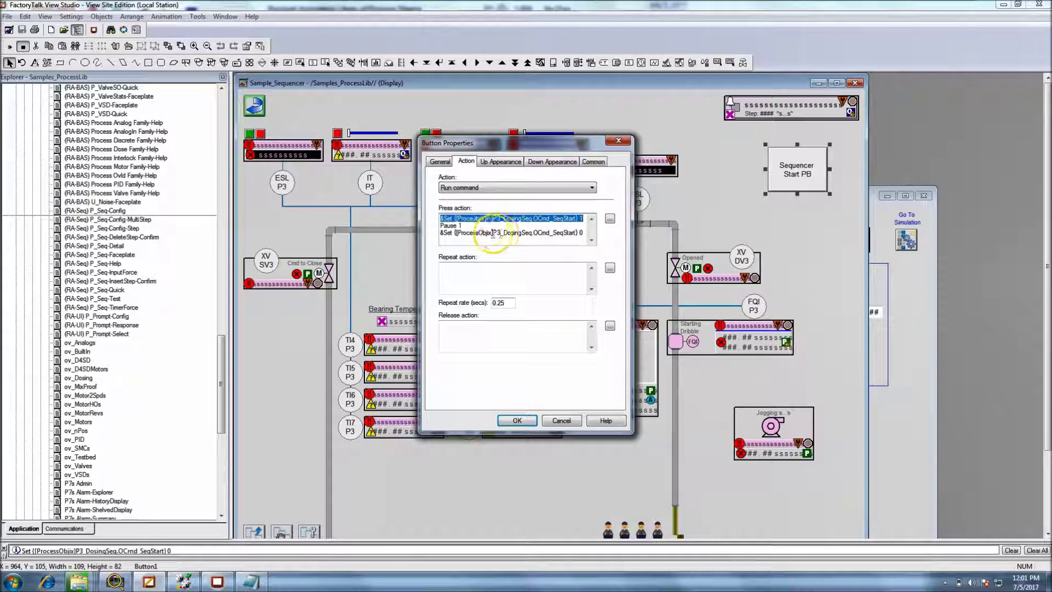
drag(462, 225, 440, 225)
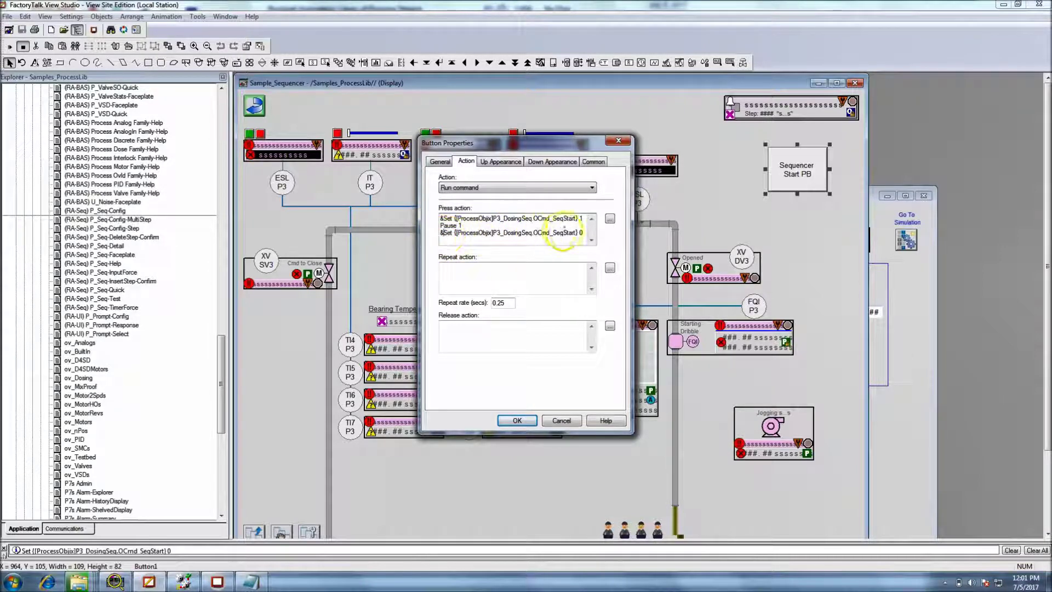
drag(584, 232, 437, 231)
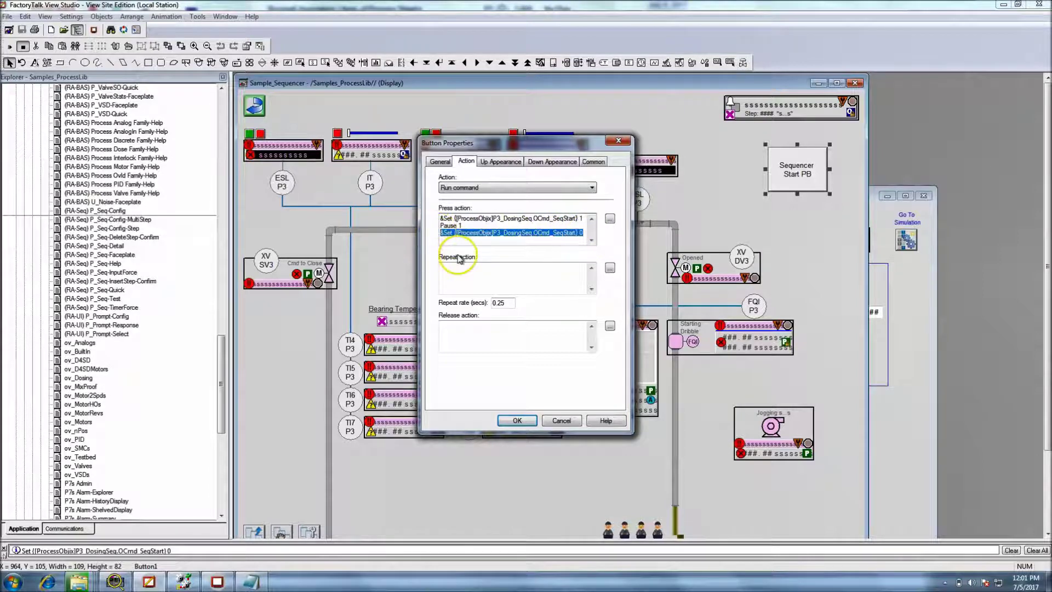
click(482, 270)
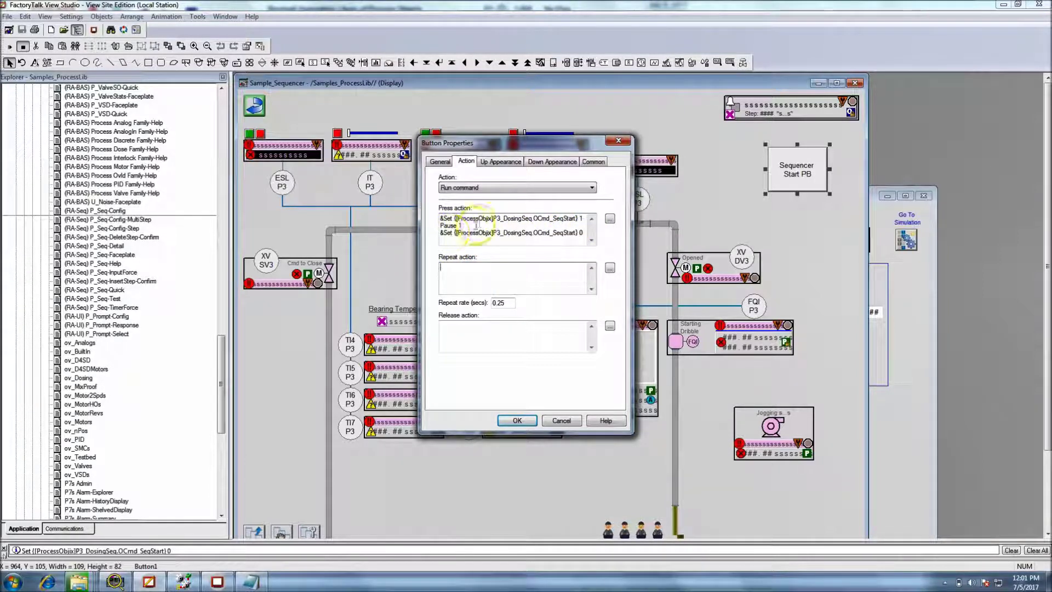
drag(584, 218, 443, 204)
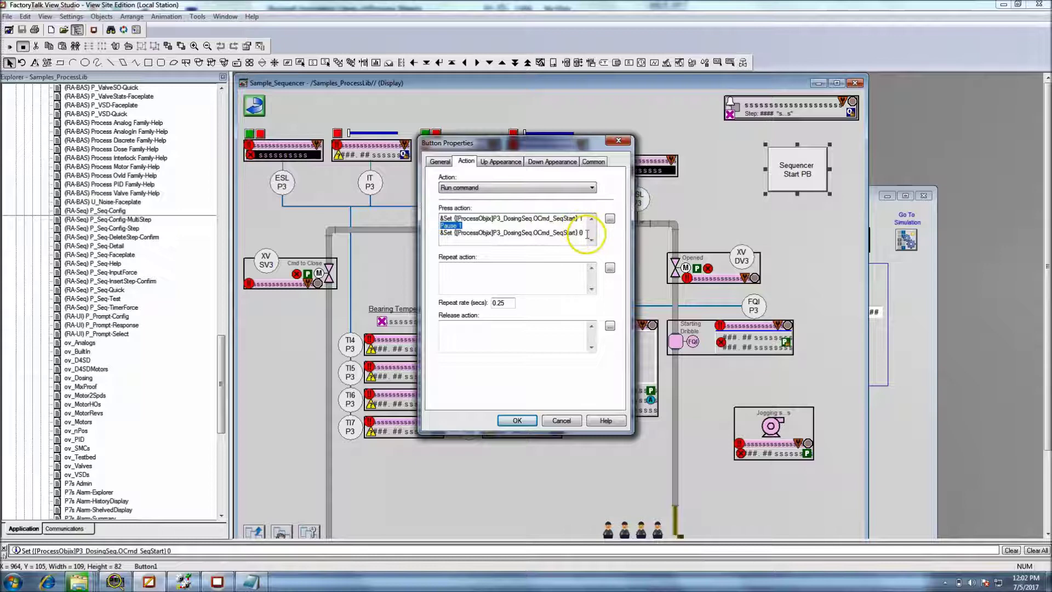
drag(586, 233, 442, 237)
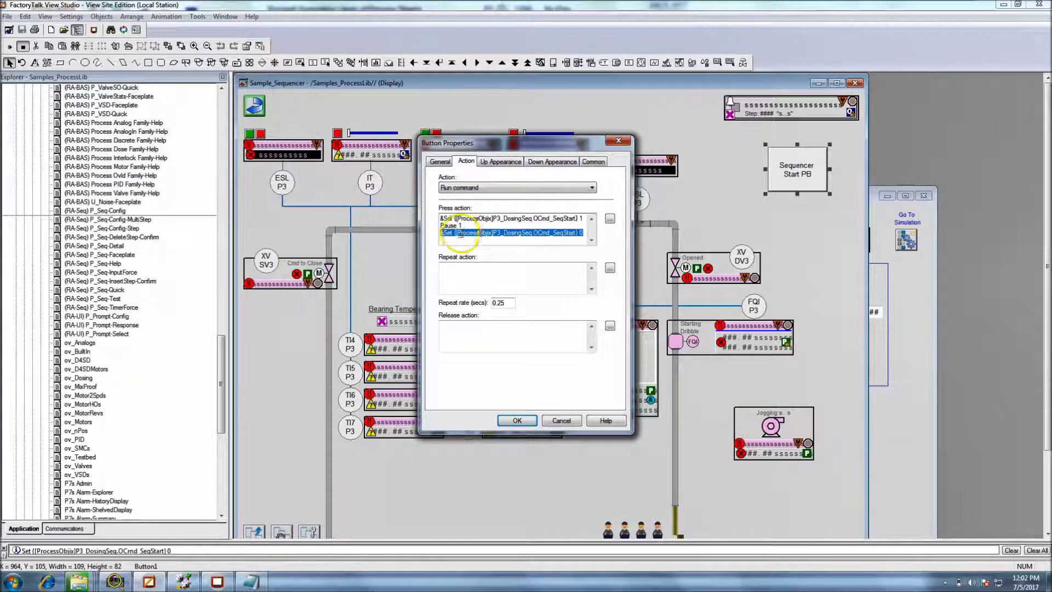
- Set the pause in the Sequencer Start PB button's press action to 2, apply it, and save the Sample_Sequencer display
click(587, 237)
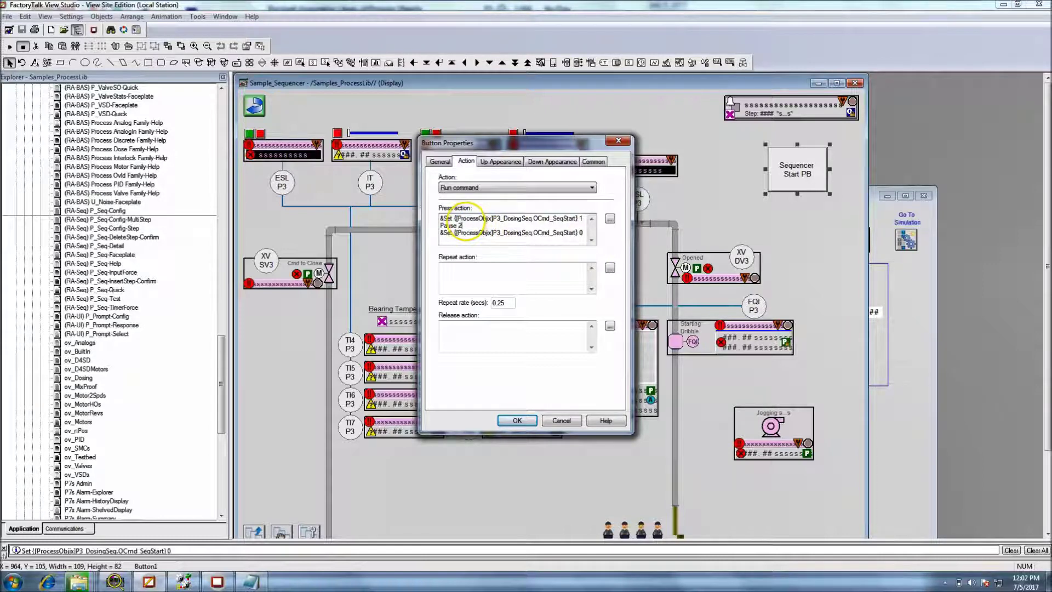
click(531, 421)
click(450, 254)
click(22, 29)
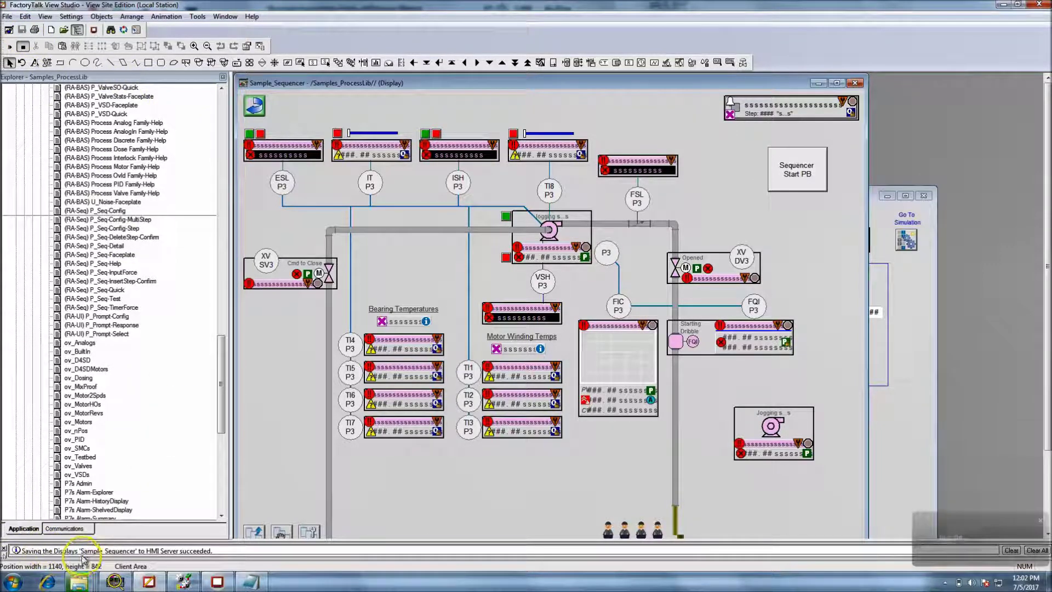
- Switch to the FactoryTalk View SE client and reload the Sample Strategy with Sequencer display
click(218, 583)
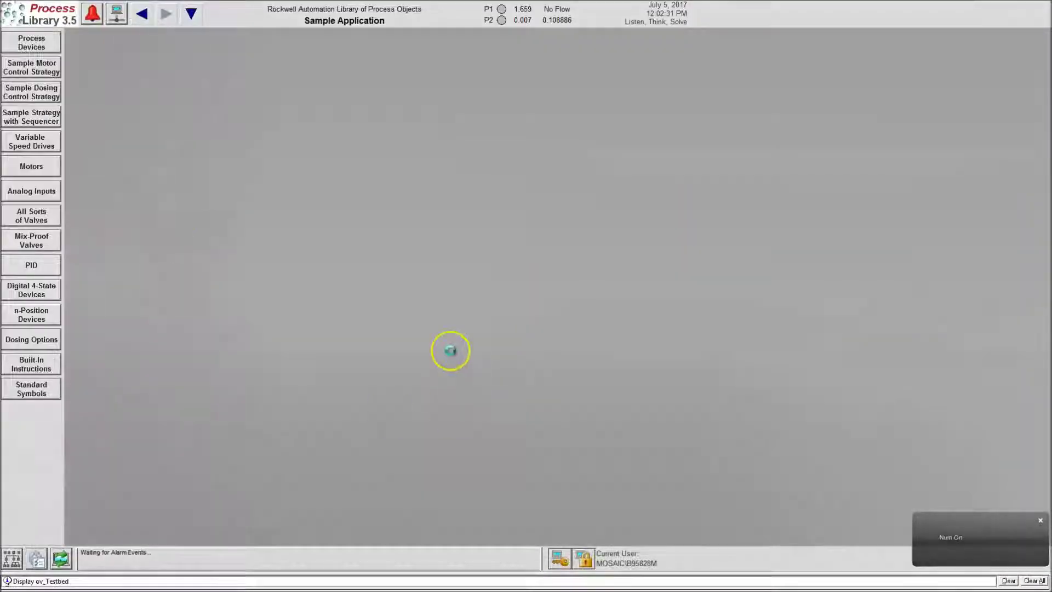
click(31, 99)
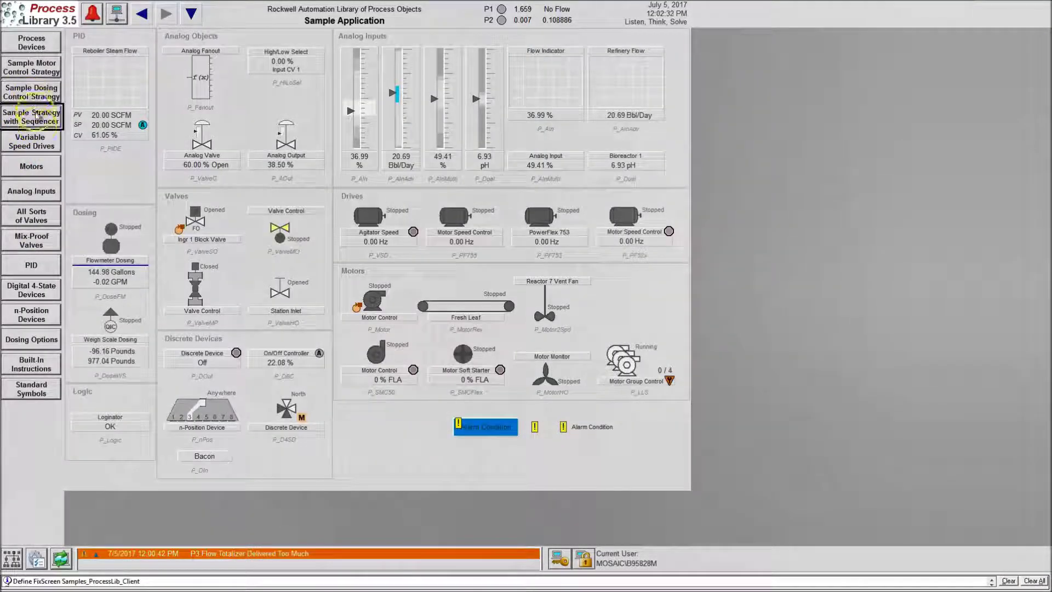
click(31, 116)
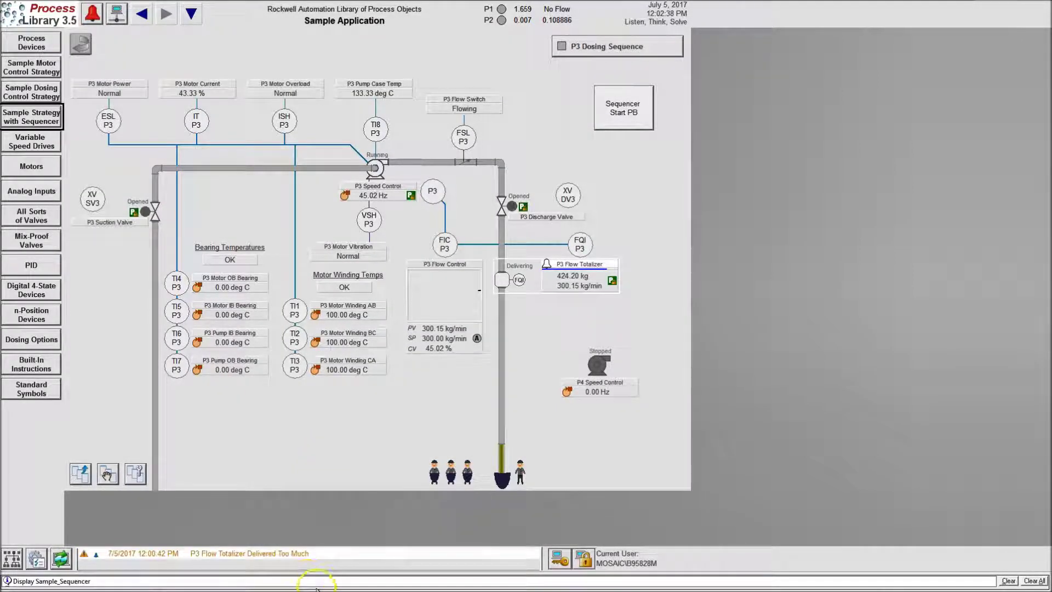
- Undock the Client Diagnostics List, enlarge it to show several entries, and place it below the Sequencer Start PB button
drag(335, 578, 630, 276)
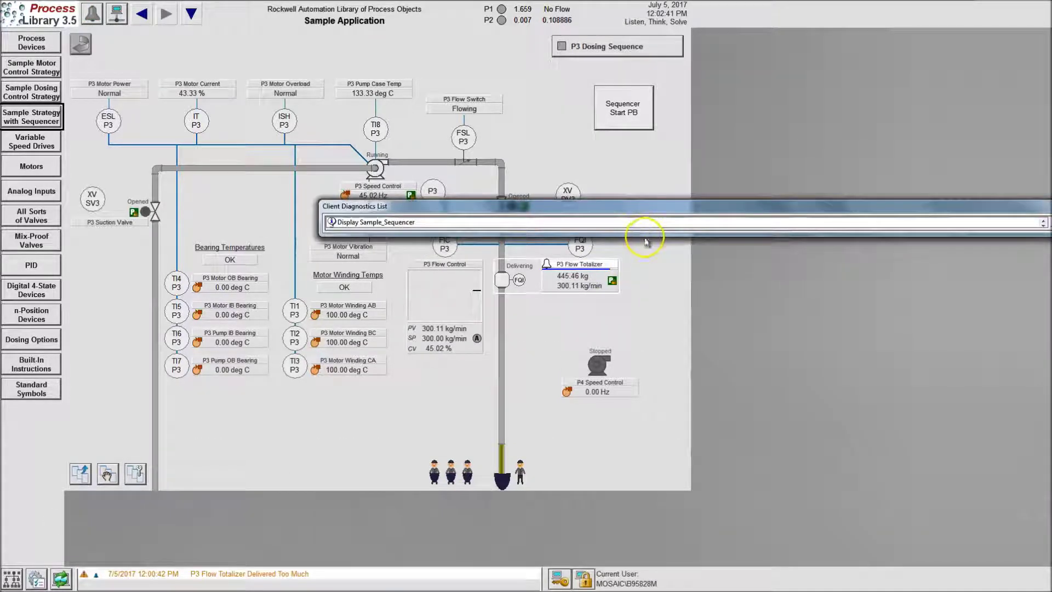
drag(645, 236, 629, 345)
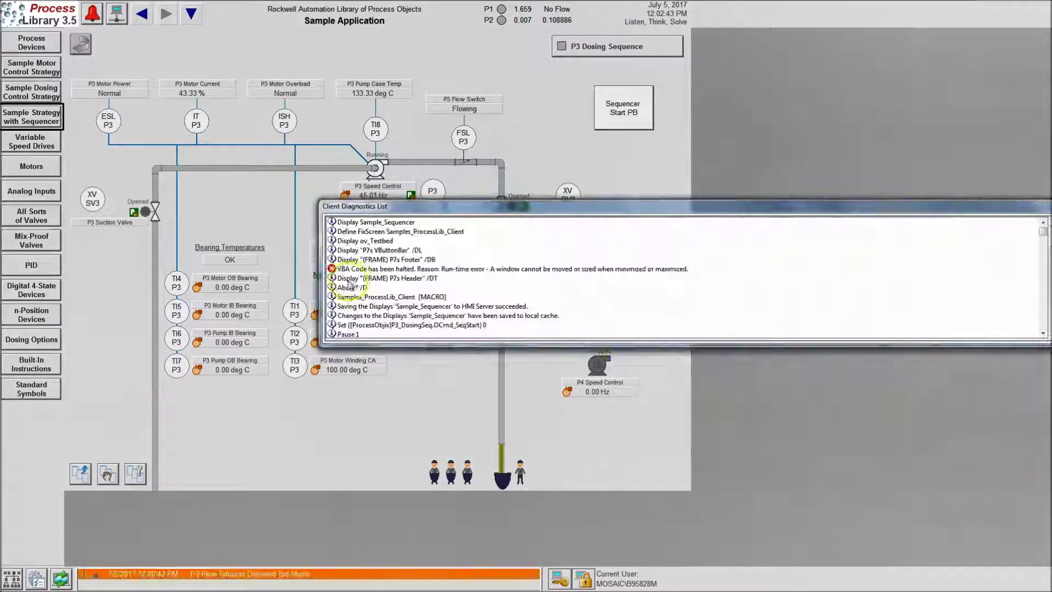
drag(320, 286, 719, 290)
drag(814, 212, 778, 207)
double_click(779, 207)
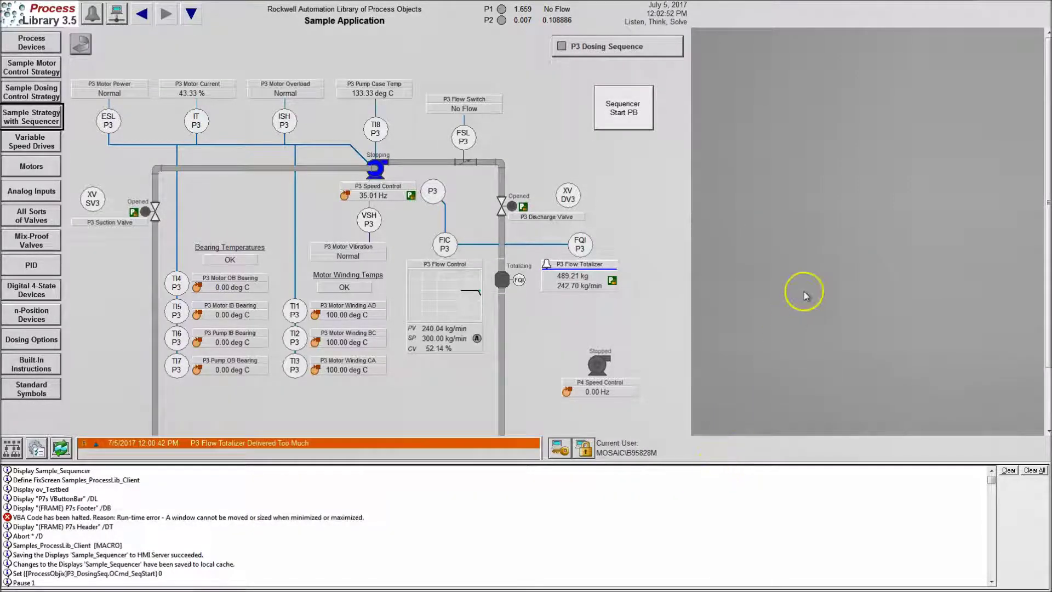
drag(272, 467, 846, 165)
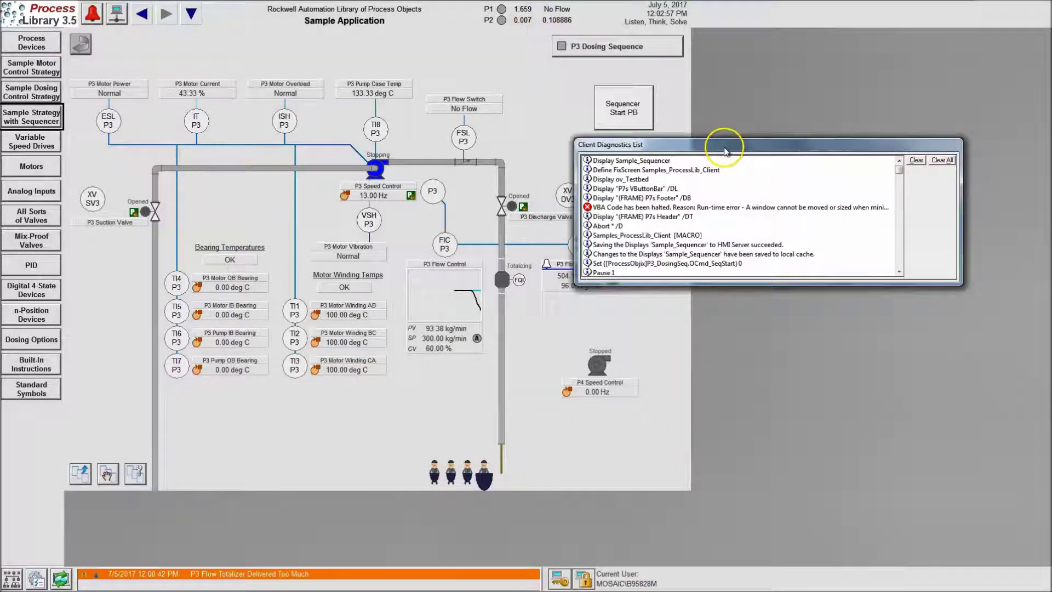
drag(725, 150, 730, 224)
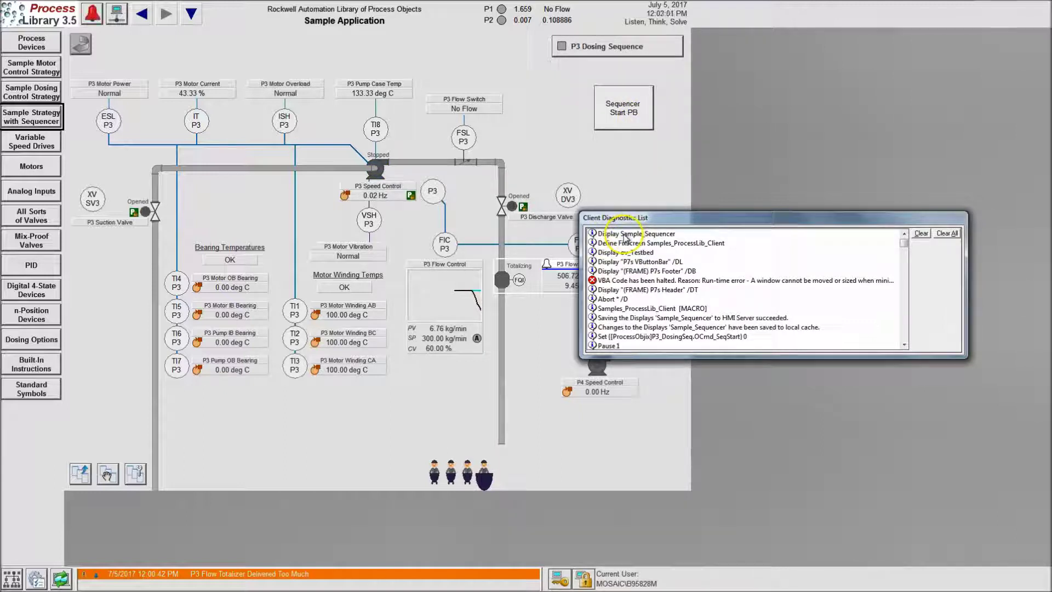
- Start the P3 dosing sequence with the Sequencer Start PB button, stop it from its faceplate, and repeat the start and stop from the faceplate
click(634, 121)
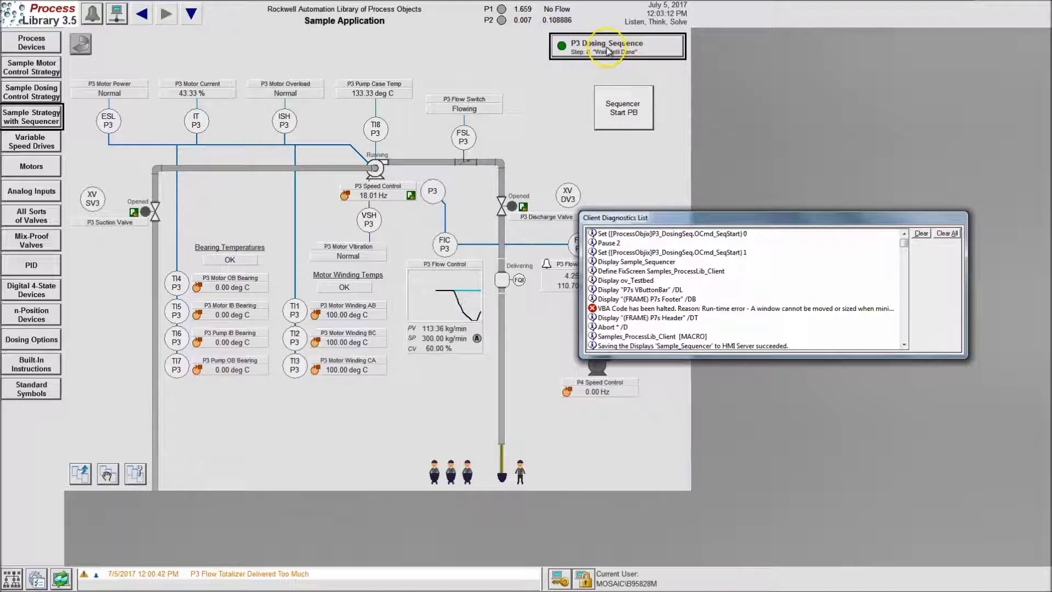
click(745, 252)
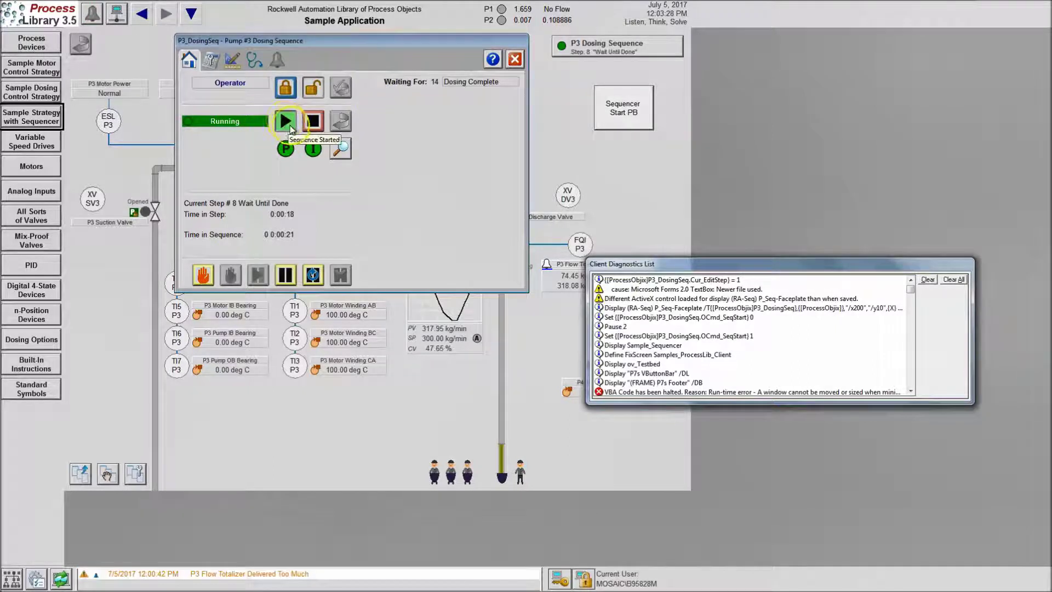
click(313, 122)
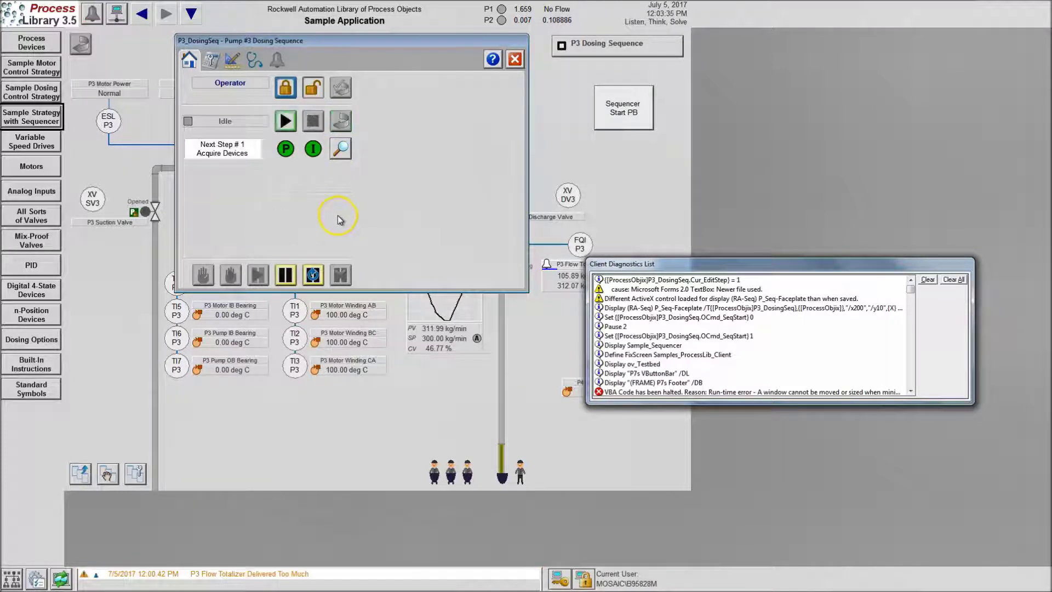
click(289, 123)
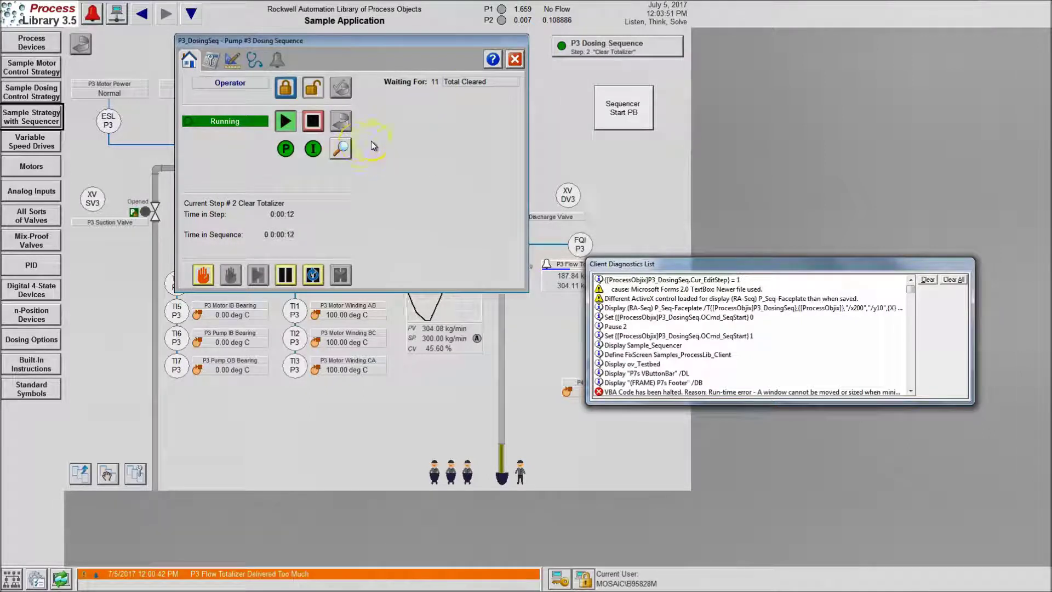
click(324, 132)
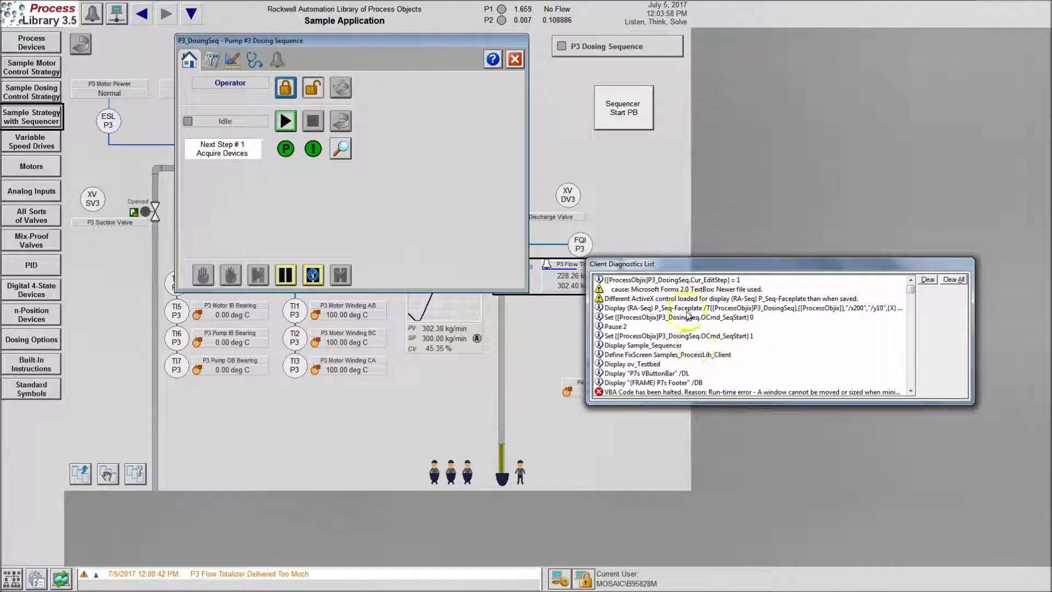
- Close the sequence faceplate, start the sequence again with the Sequencer Start PB button, and move the Client Diagnostics List clear of the flow totalizer
click(601, 266)
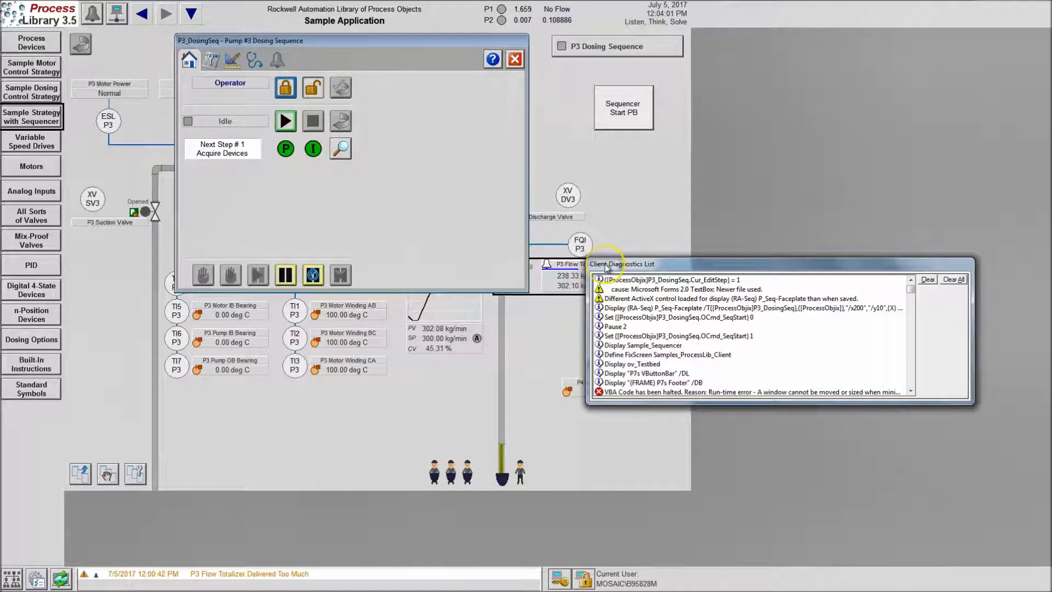
click(462, 182)
click(515, 60)
click(624, 117)
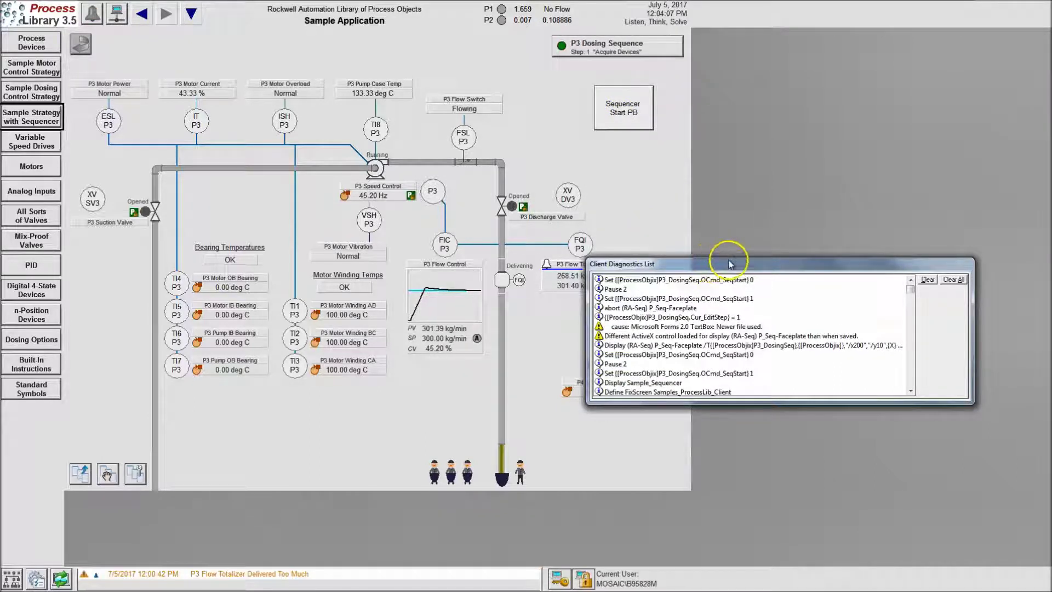
drag(729, 266, 729, 305)
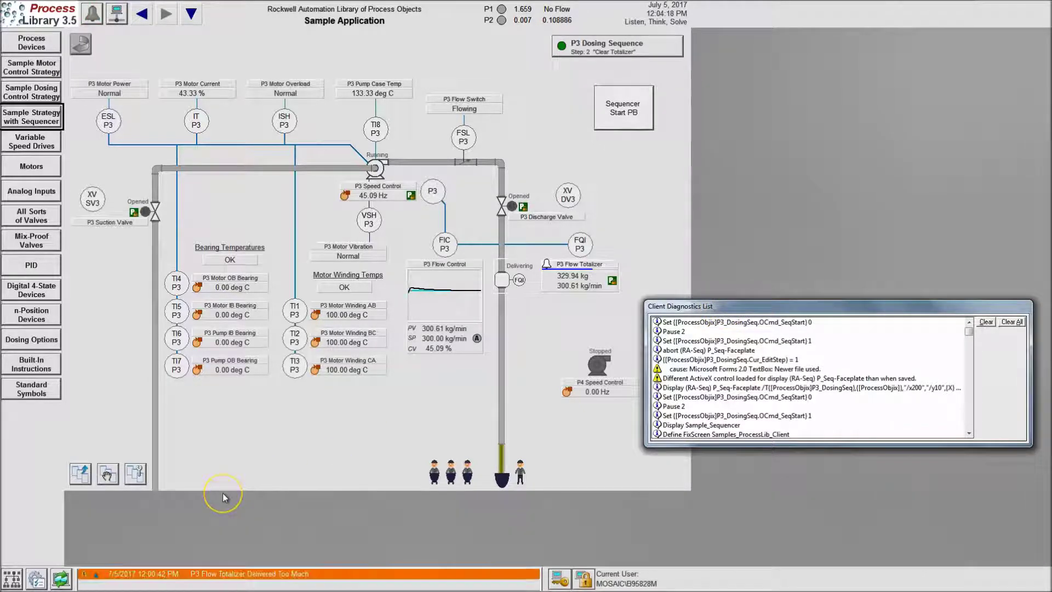
- Switch back to FactoryTalk View Studio and open the action properties of the Sequencer Start PB button
key(super)
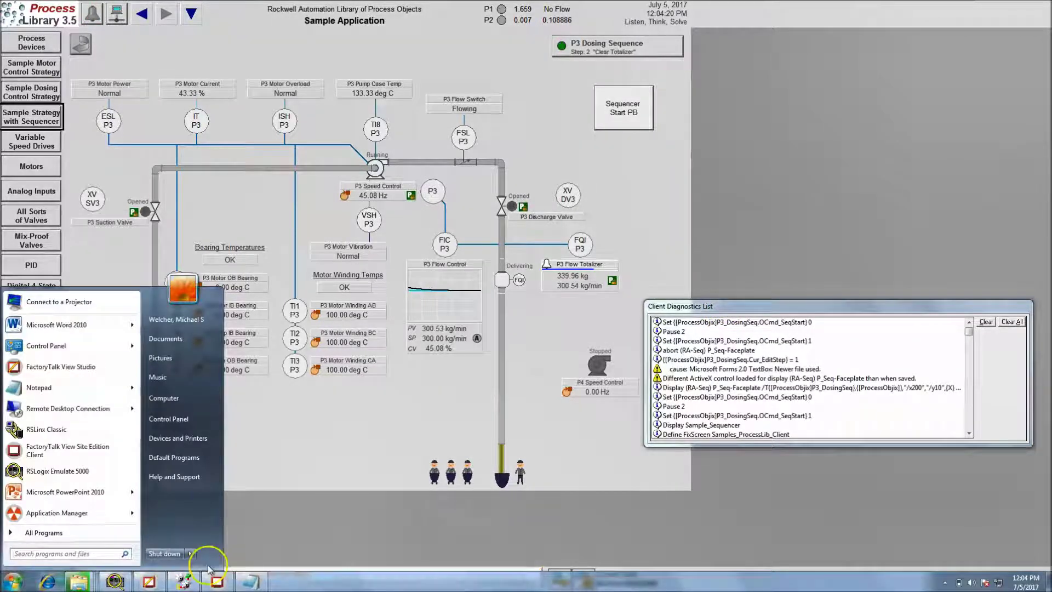
click(149, 582)
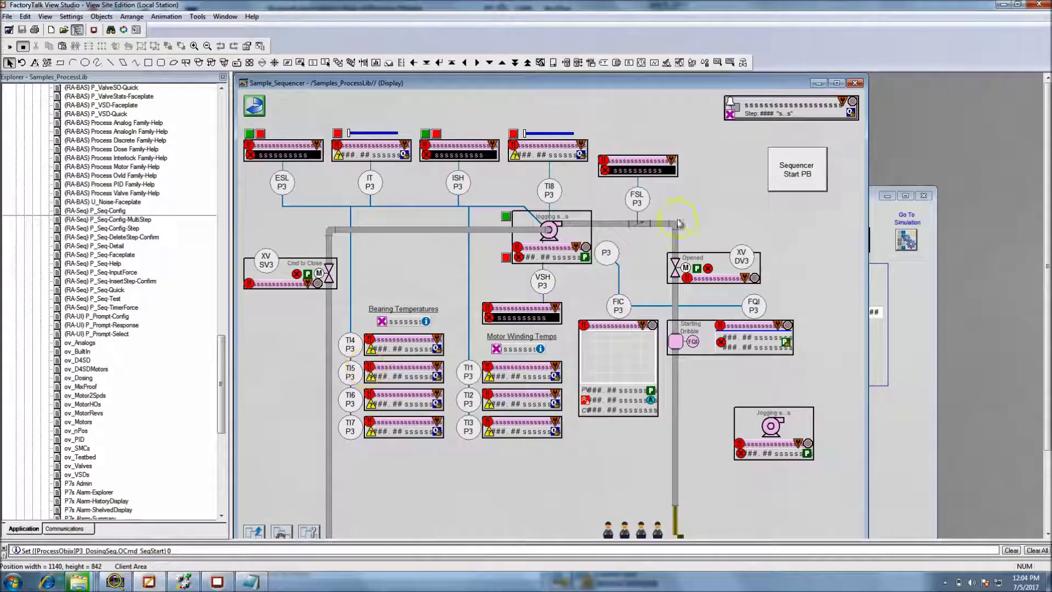
double_click(790, 185)
click(474, 162)
click(493, 234)
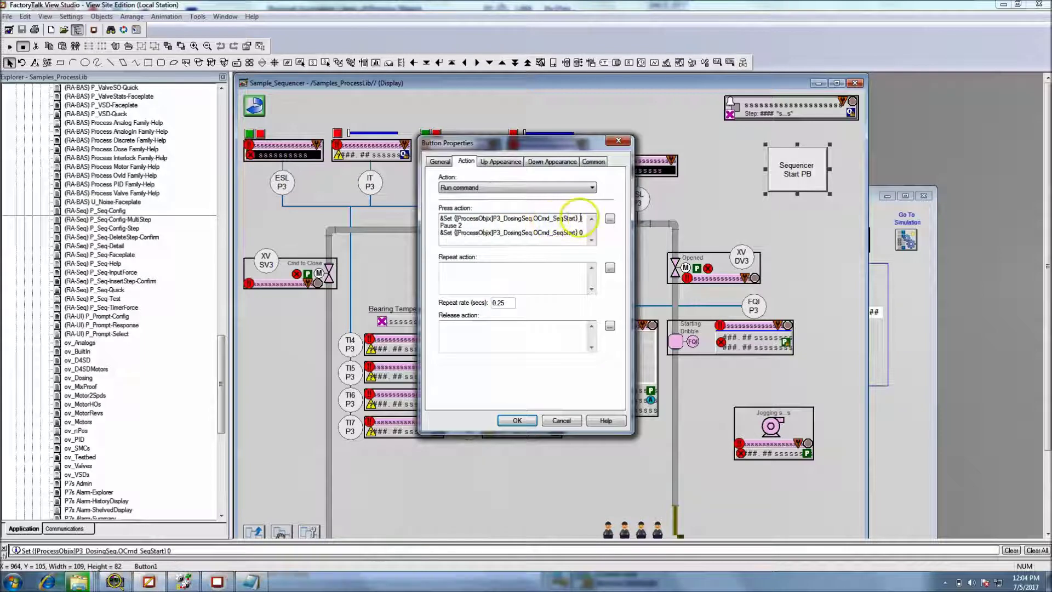
- Copy the press action line that sets P3_DosingSeq.OCmd_SeqStart to 0 into the button's release action
drag(573, 218, 440, 219)
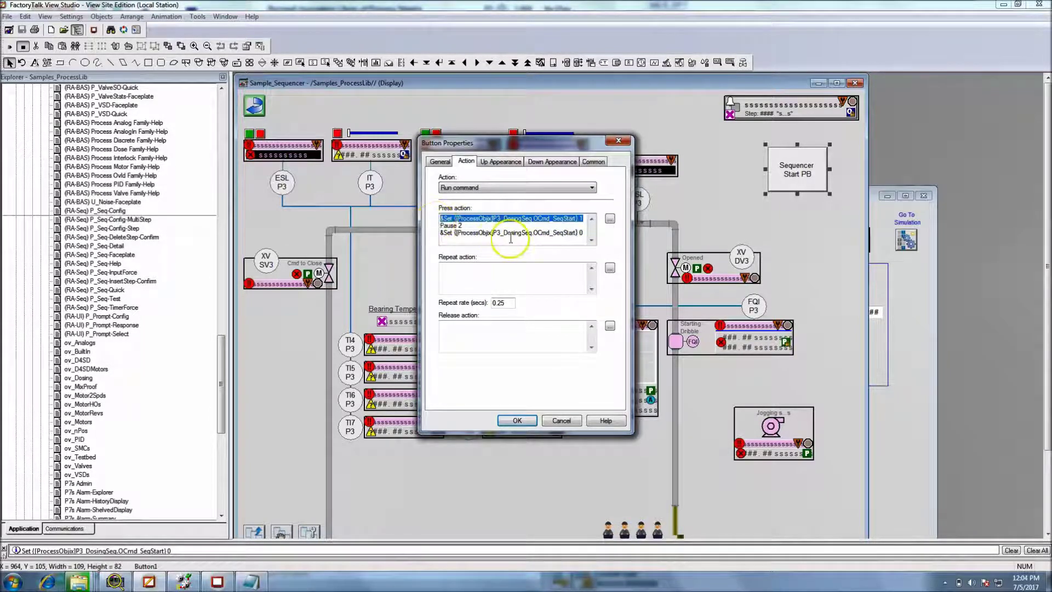
drag(585, 233, 440, 233)
right_click(443, 234)
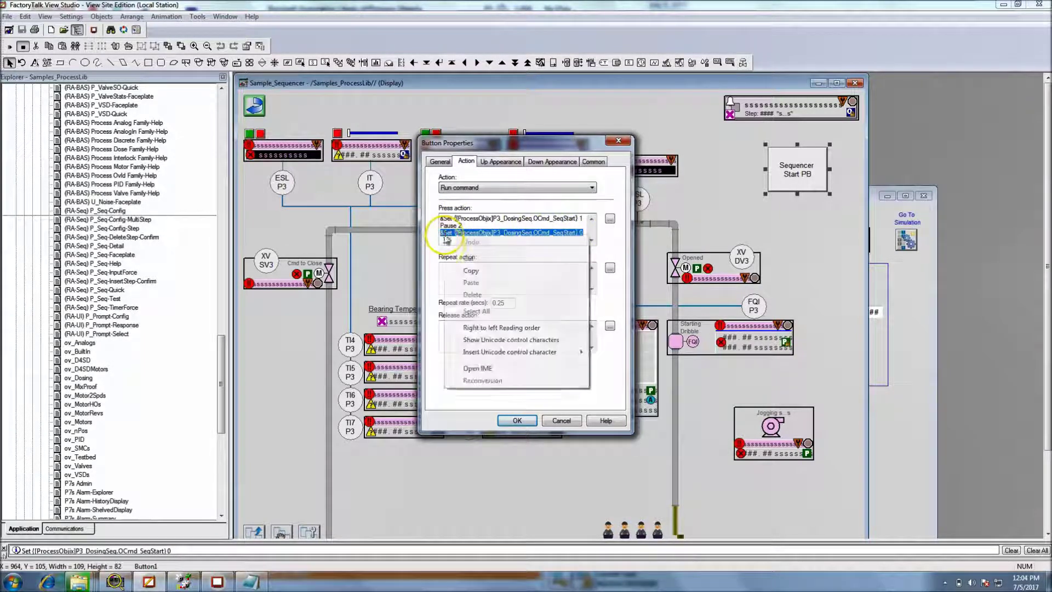
click(470, 271)
right_click(462, 326)
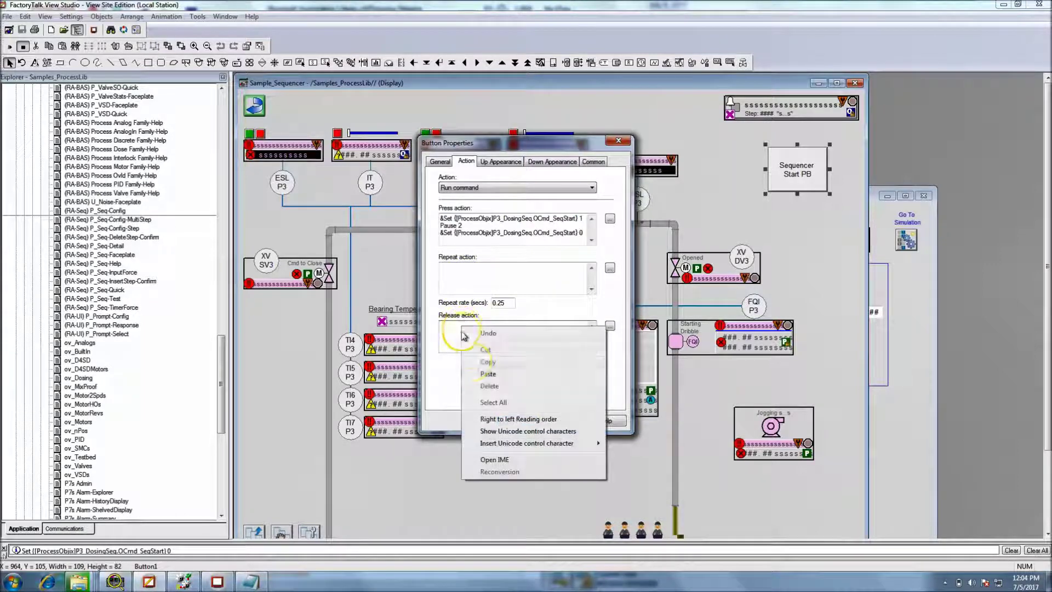
click(487, 374)
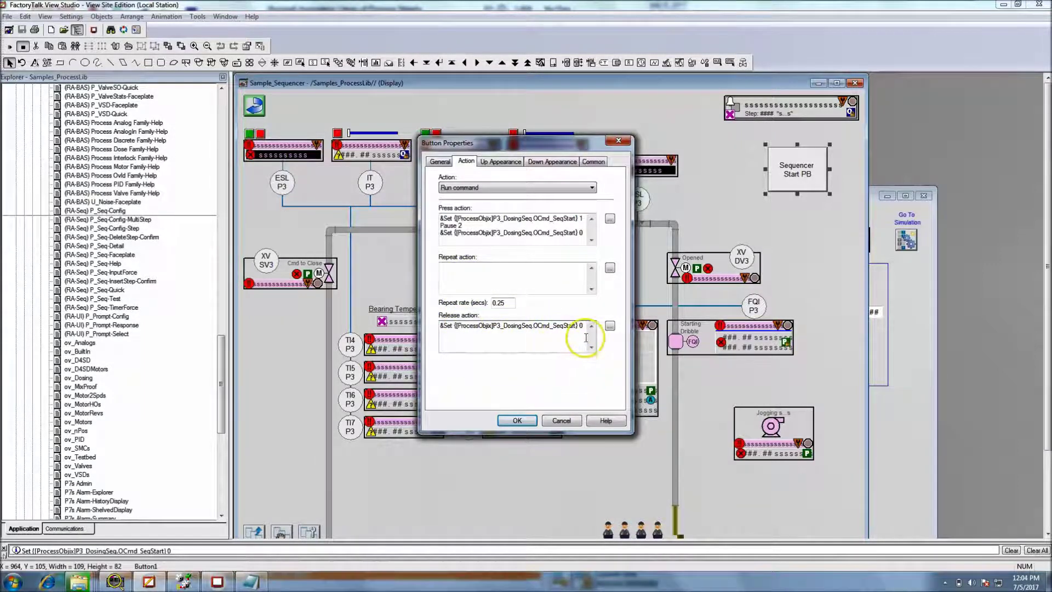
- Try the button's other action types, including Set tag to 1 on press and to 0 on release, and return it to Run command
click(591, 188)
click(556, 198)
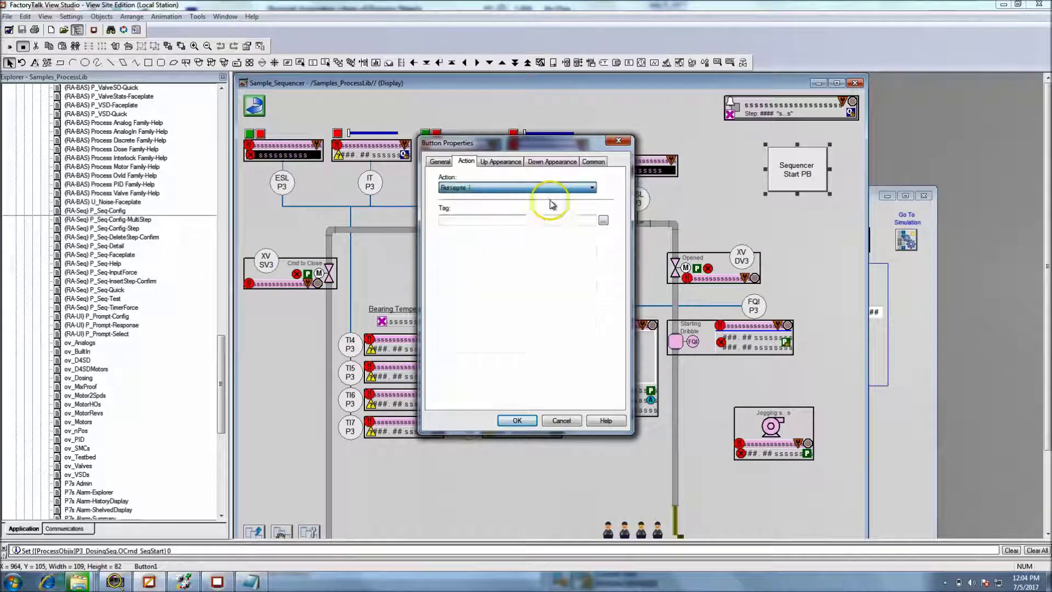
click(590, 191)
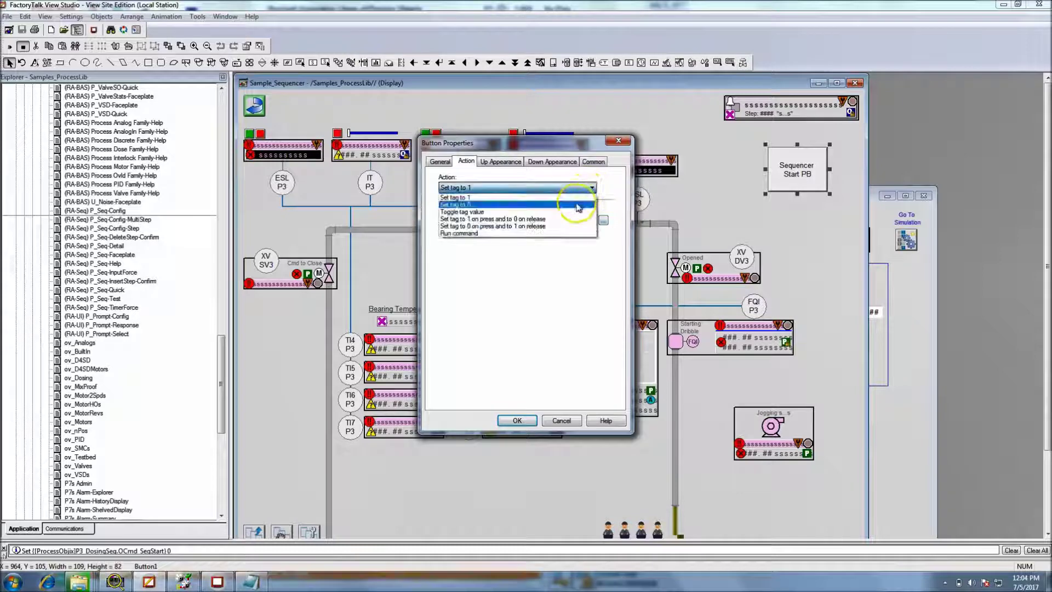
click(539, 212)
click(592, 188)
click(543, 219)
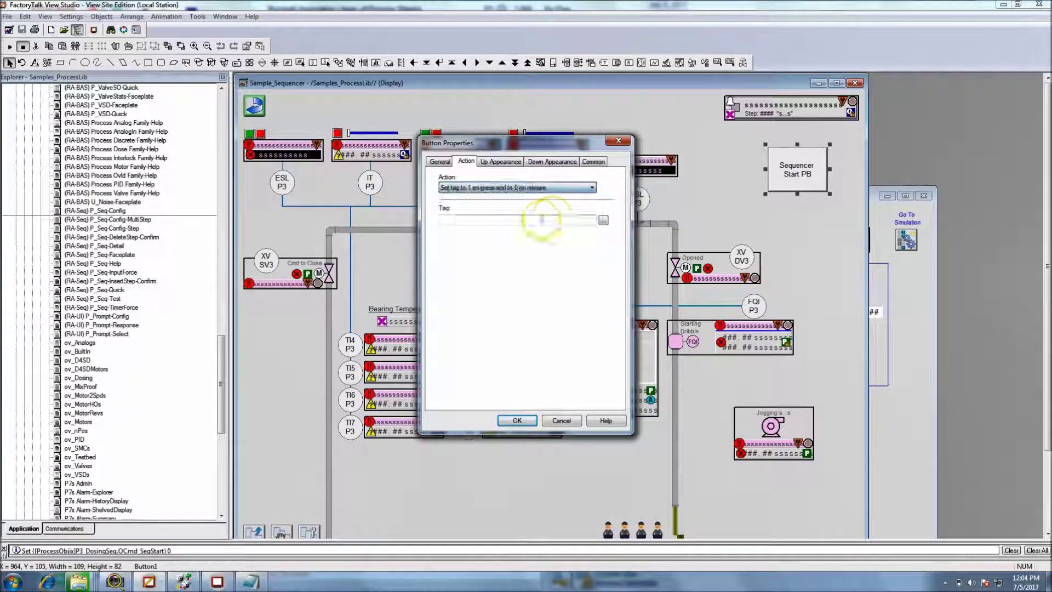
click(592, 188)
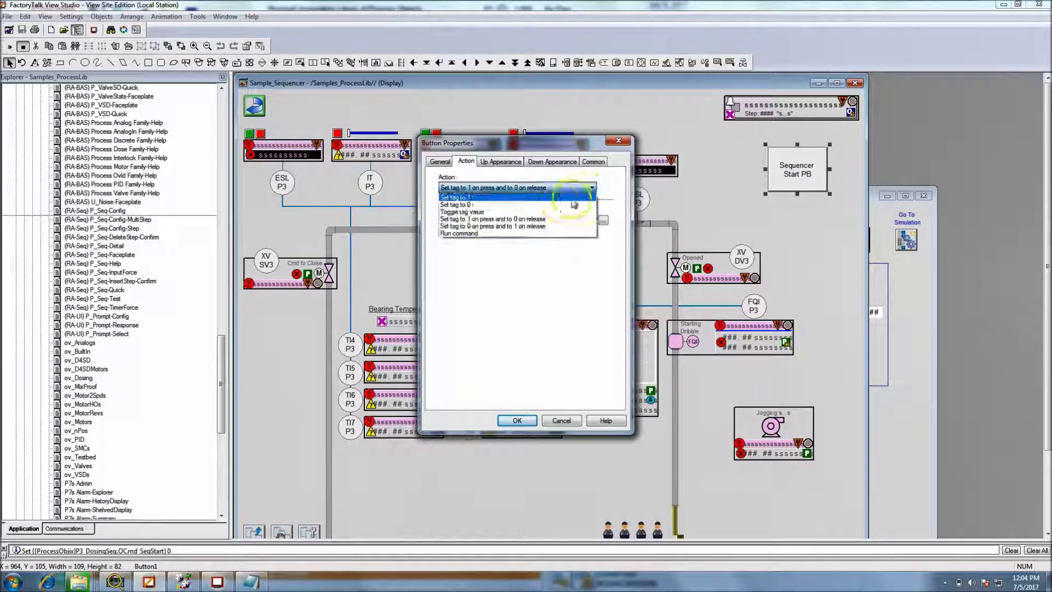
click(525, 234)
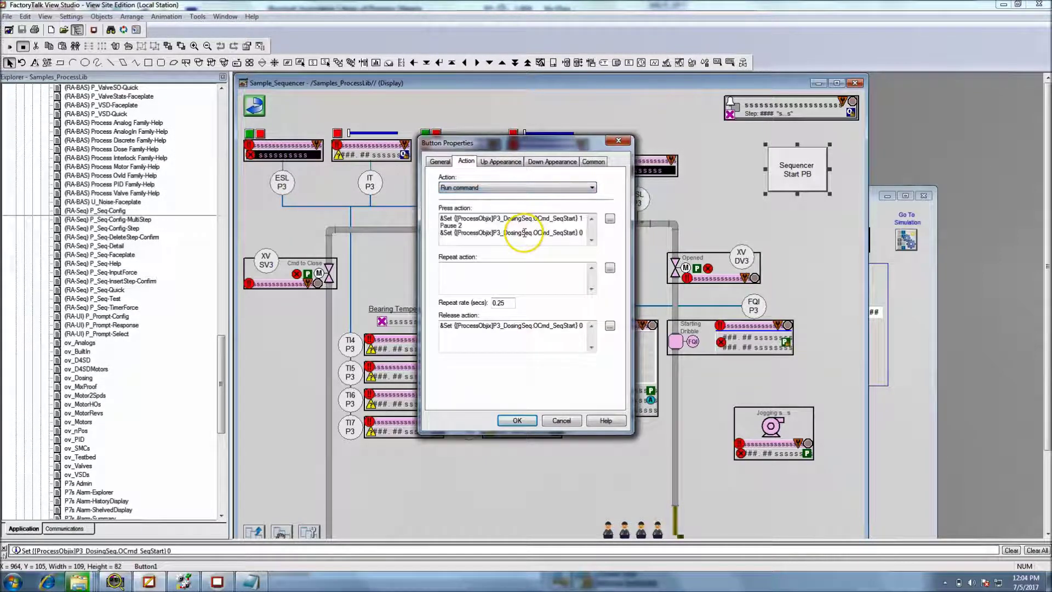
- Delete the set-to-0 command from the button's release action
drag(585, 329, 436, 329)
key(Delete)
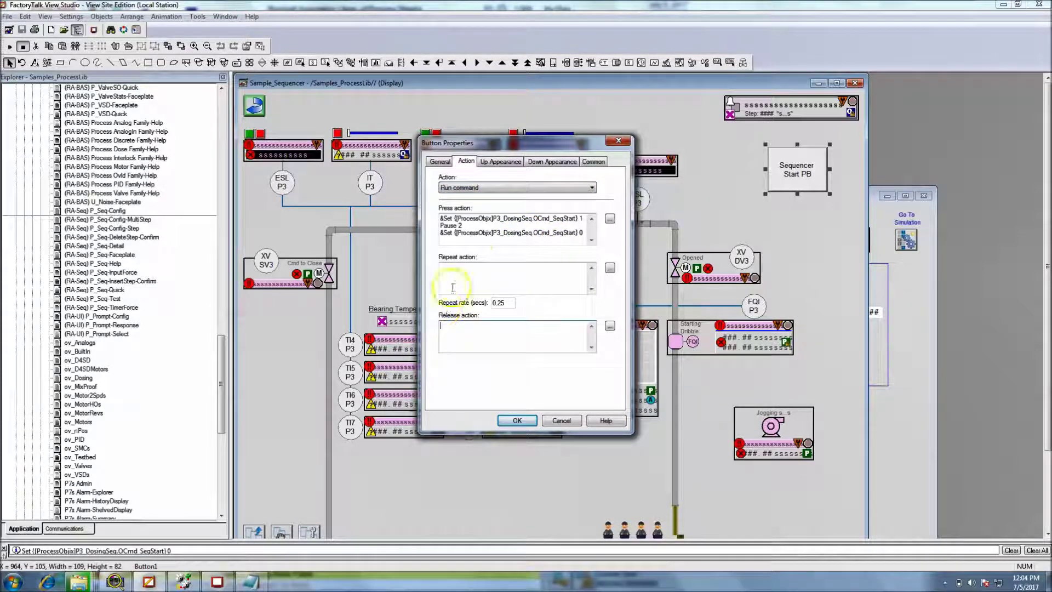
- Review the Pause 2 line, the available action types, and the complete press action of the Sequencer Start PB button
drag(446, 226, 439, 225)
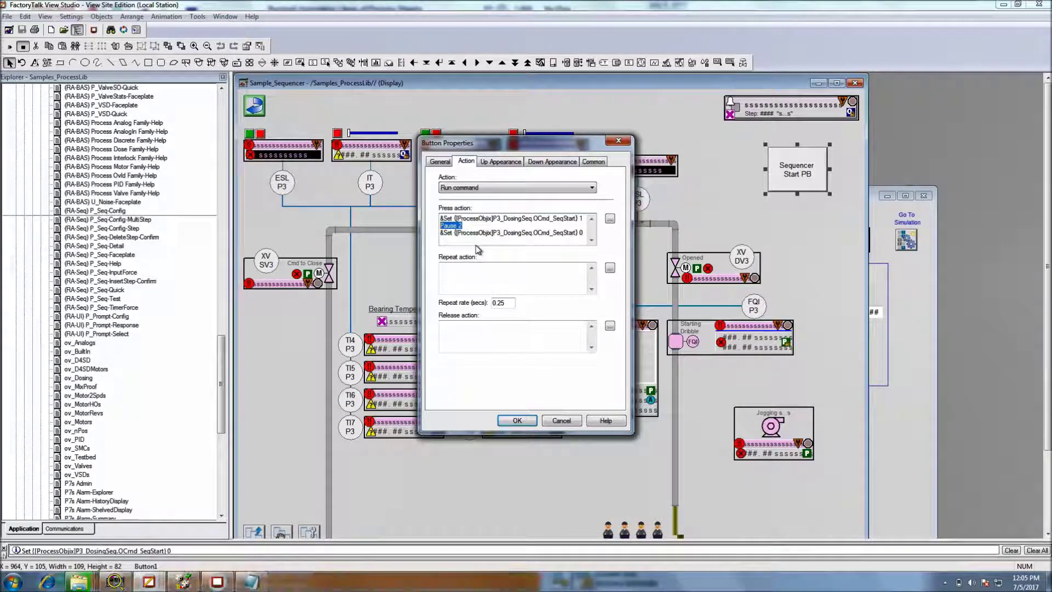
click(590, 188)
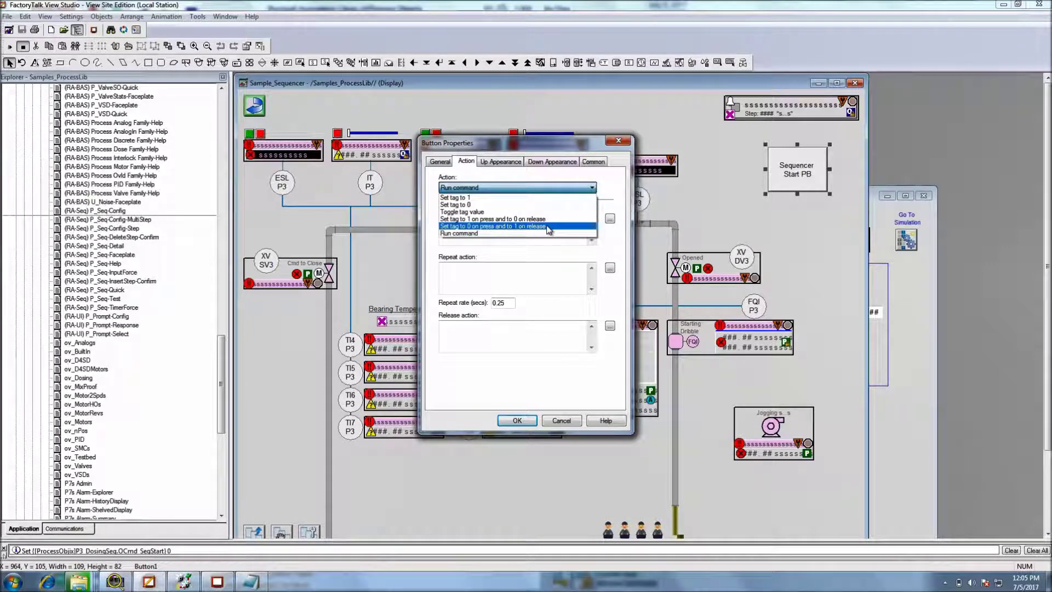
click(522, 233)
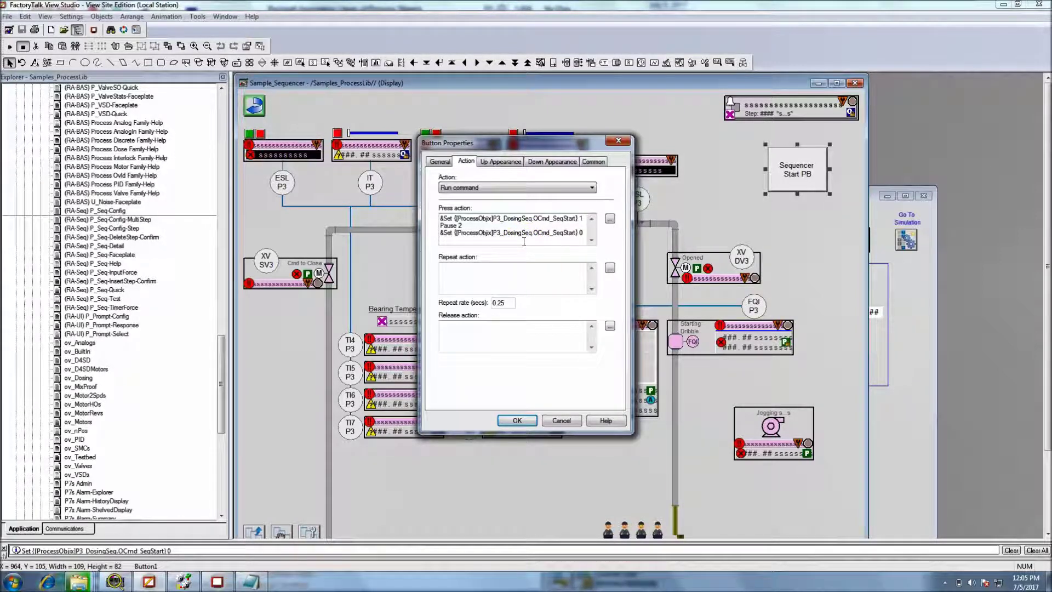
click(542, 240)
drag(585, 236, 440, 217)
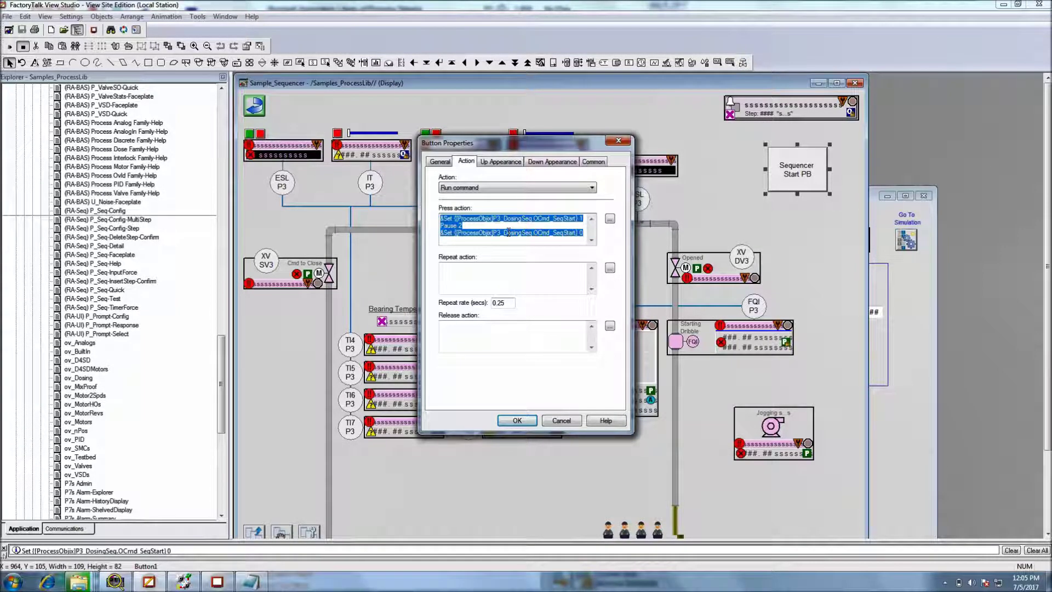
- Accept the Sequencer Start PB button's properties and save the Sample_Sequencer display
click(519, 420)
click(393, 275)
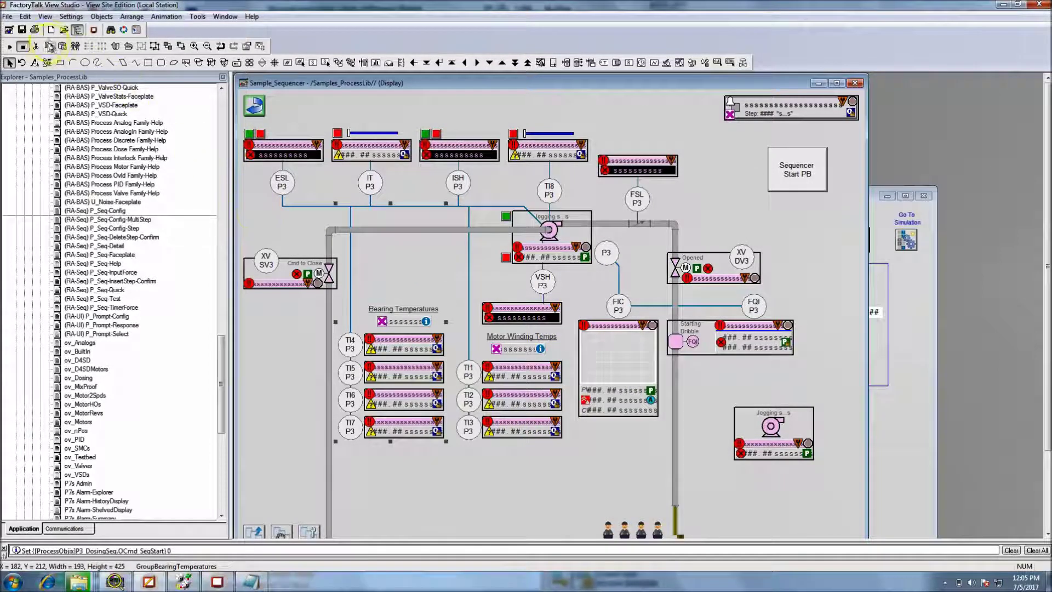
click(22, 30)
click(756, 134)
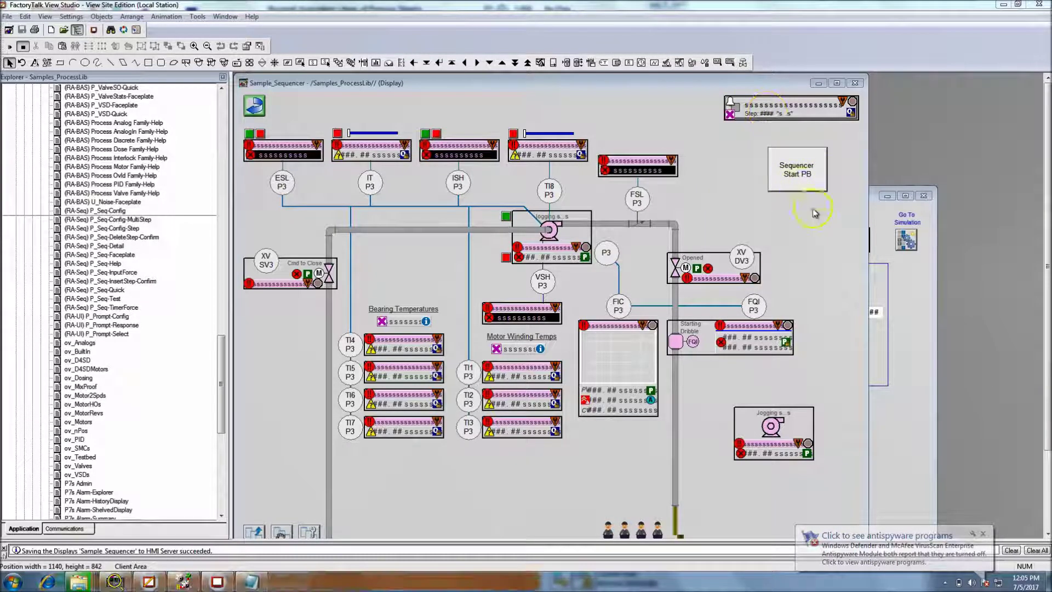
- Switch to the running FactoryTalk View client, examine the P3 Dosing Sequence faceplate's status and controls, and close the faceplate
click(186, 582)
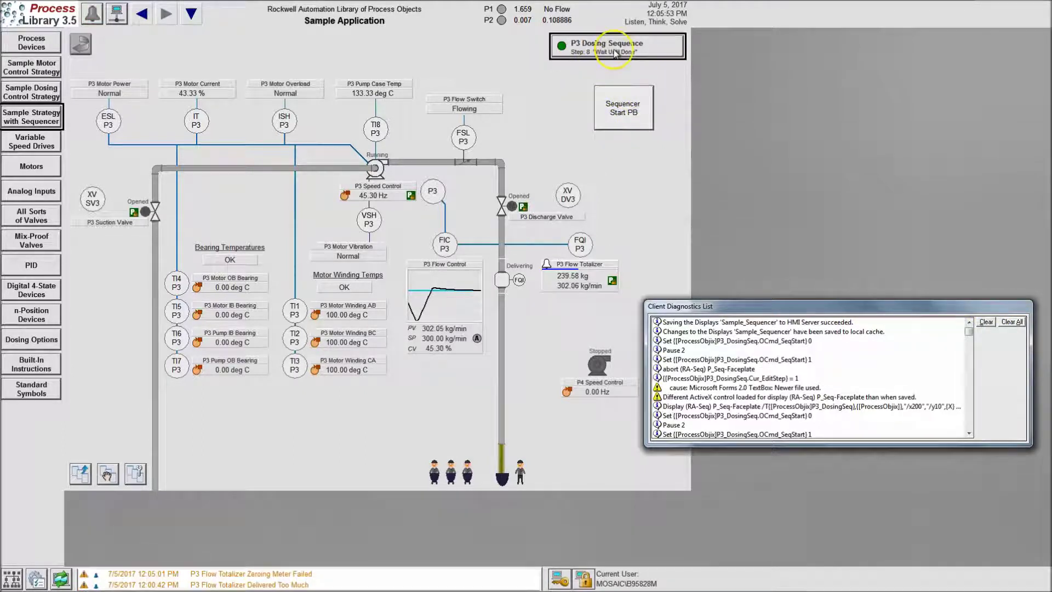
click(621, 92)
click(597, 47)
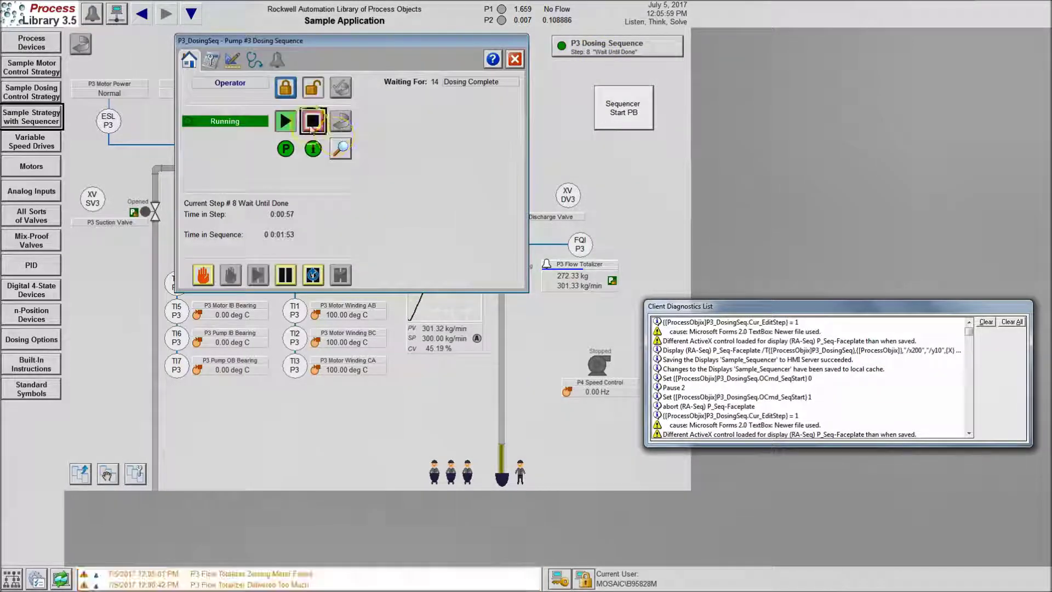
click(515, 59)
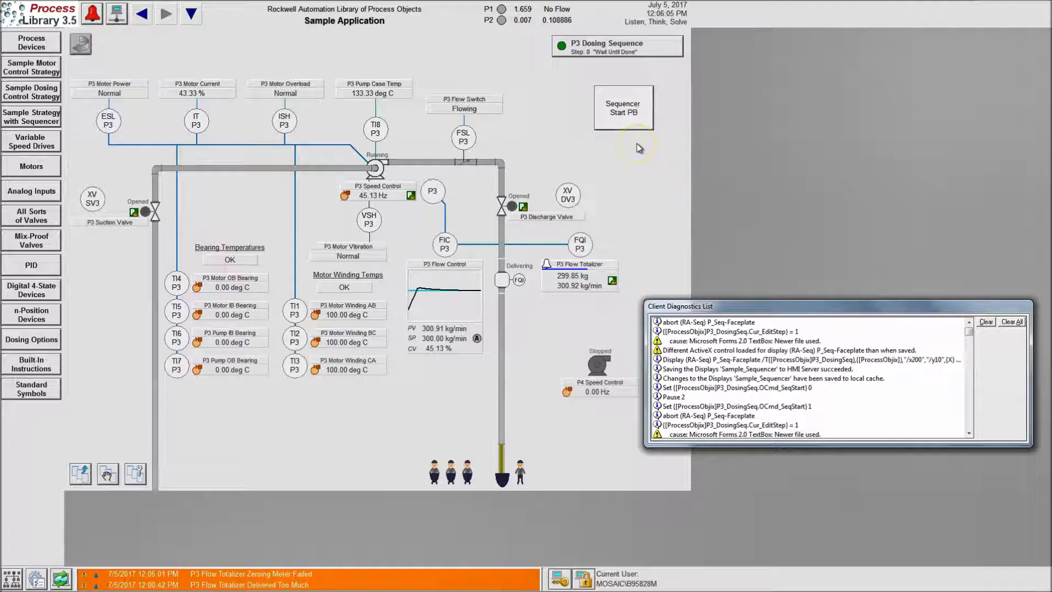
click(646, 114)
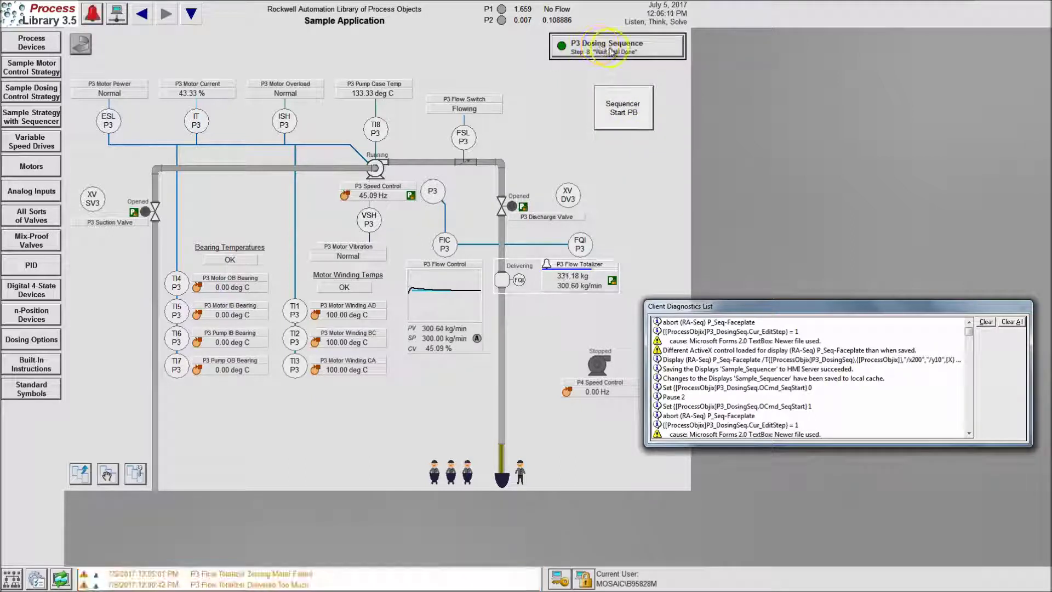
key(Num_Lock)
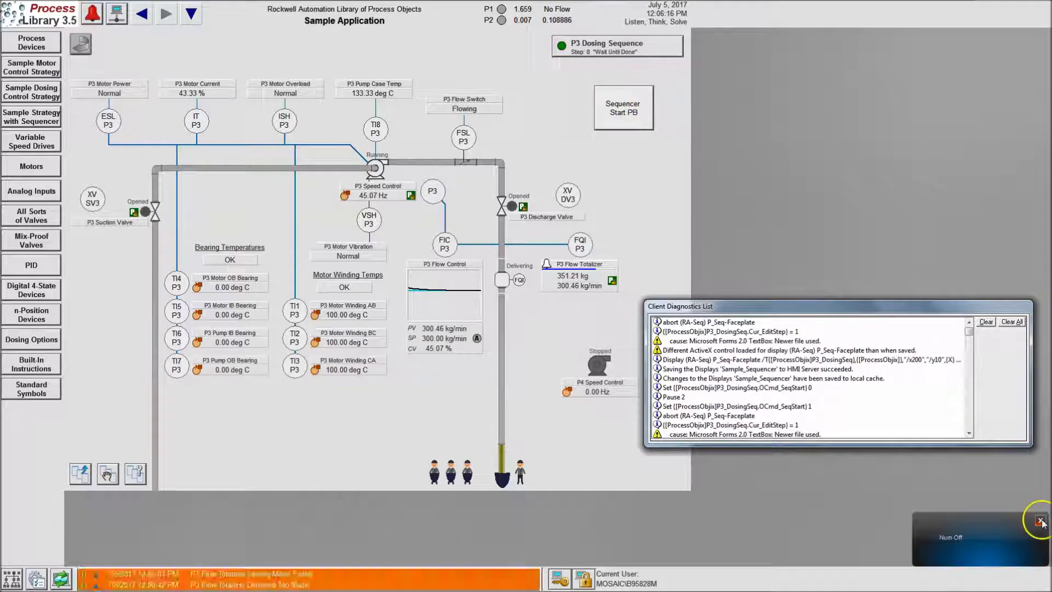
key(Num_Lock)
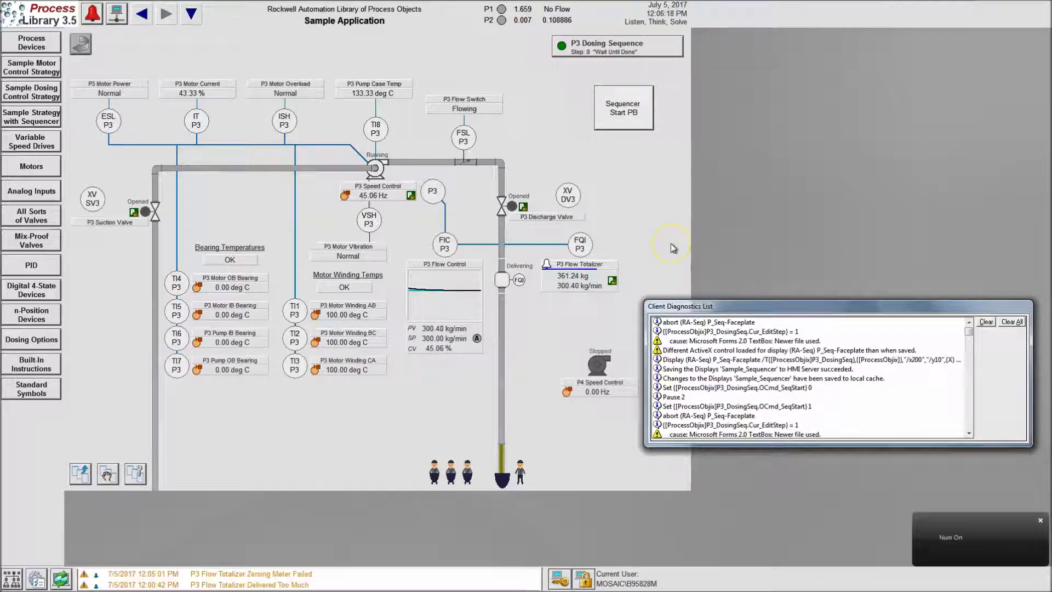